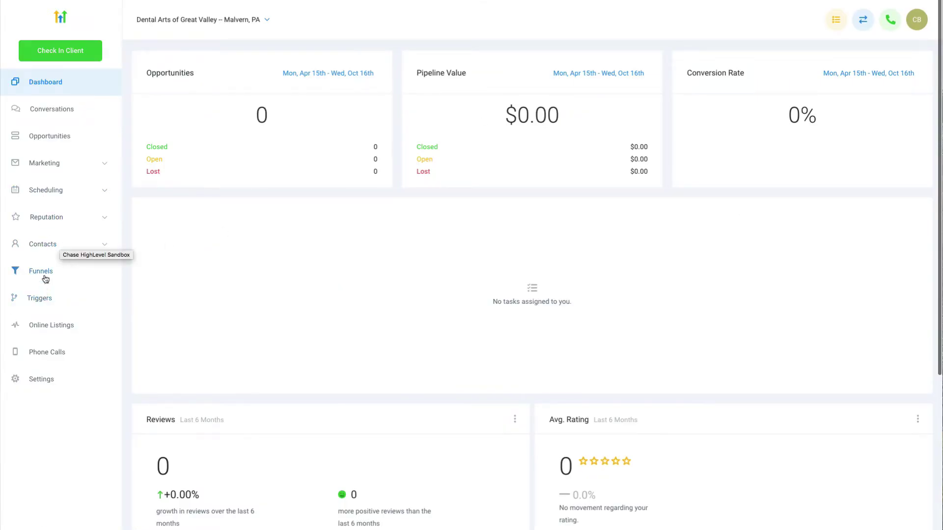
# - Create a new blank form in the Marketing Form Builder
pyautogui.click(61, 172)
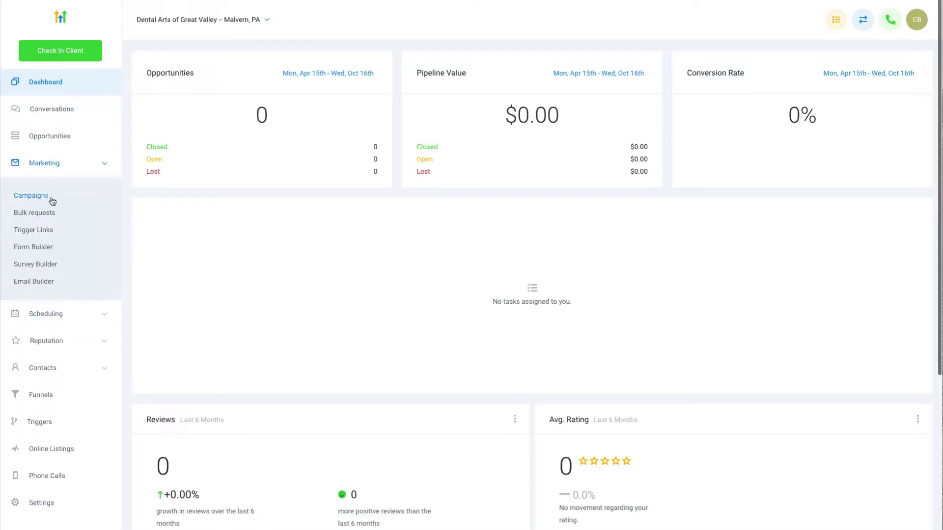
pyautogui.click(40, 246)
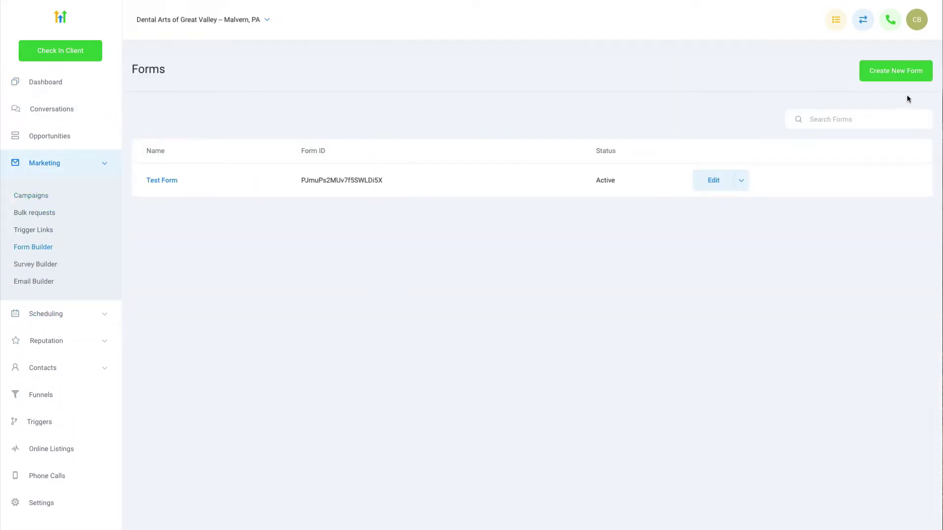
pyautogui.click(892, 80)
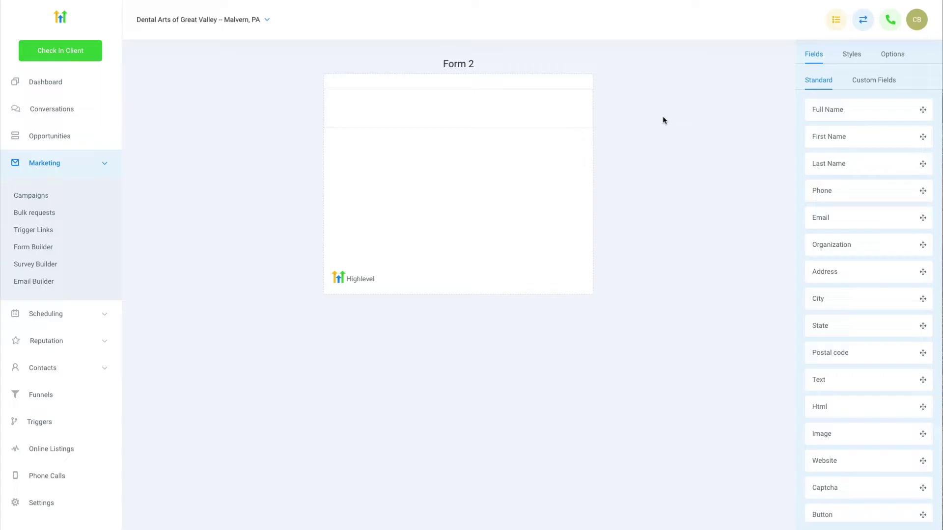
# - Add First Name, Last Name, Email and Phone fields plus a submit button to the form
pyautogui.moveTo(857, 136); pyautogui.dragTo(535, 134)
pyautogui.moveTo(846, 170); pyautogui.dragTo(451, 150)
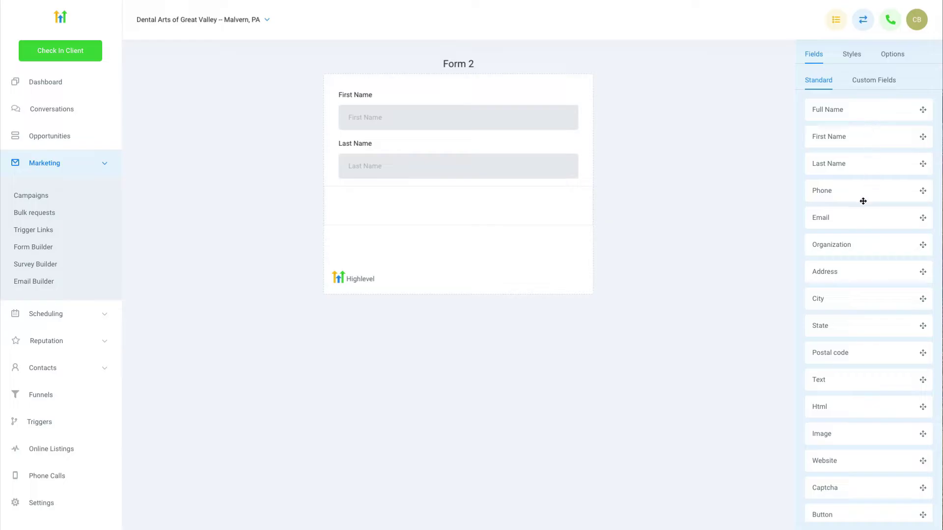
pyautogui.moveTo(848, 215); pyautogui.dragTo(521, 201)
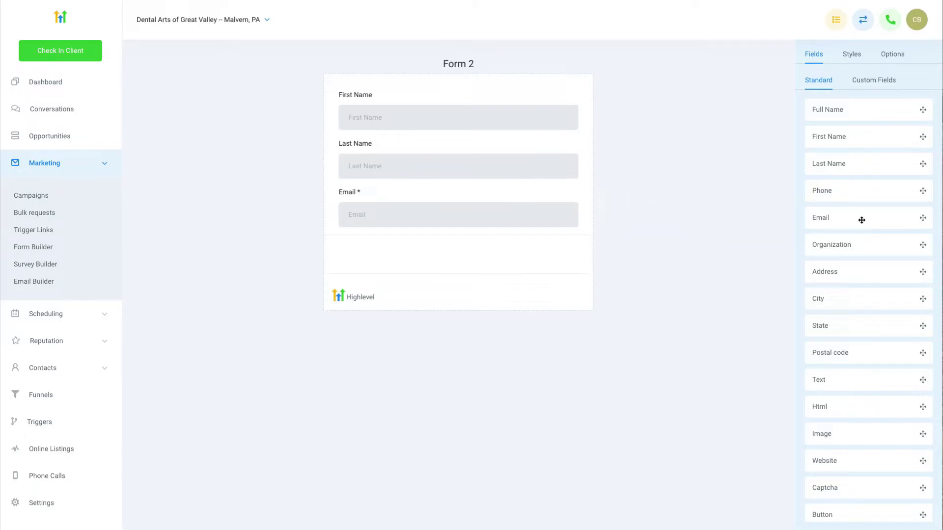
pyautogui.moveTo(840, 196); pyautogui.dragTo(493, 242)
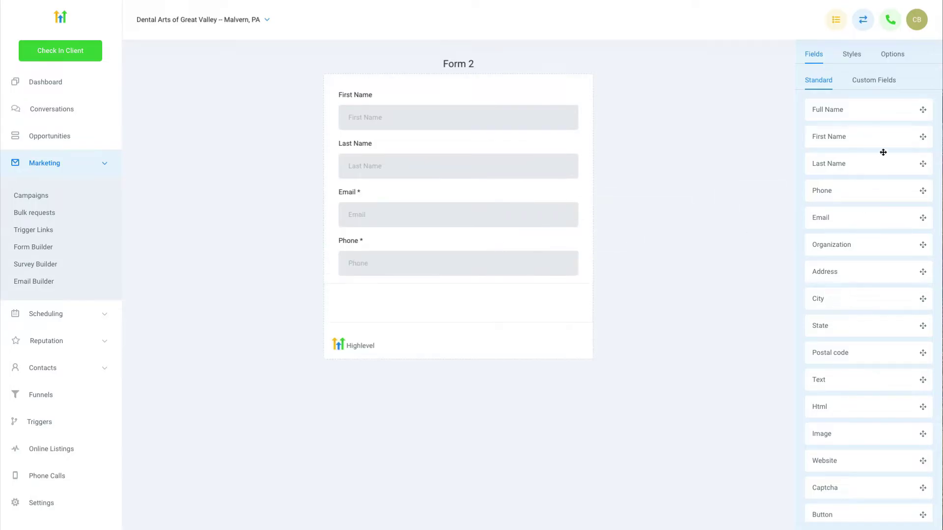
pyautogui.scroll(-1, 863, 208)
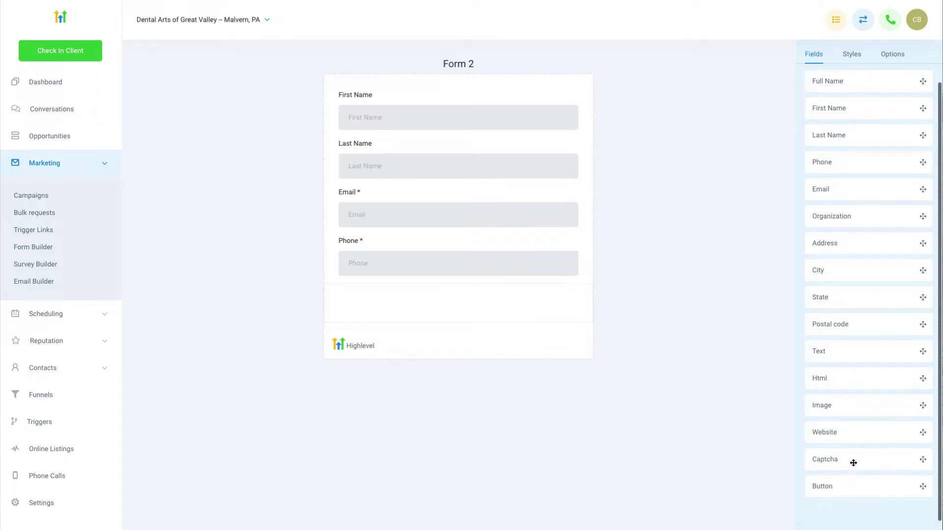
pyautogui.moveTo(840, 477); pyautogui.dragTo(419, 301)
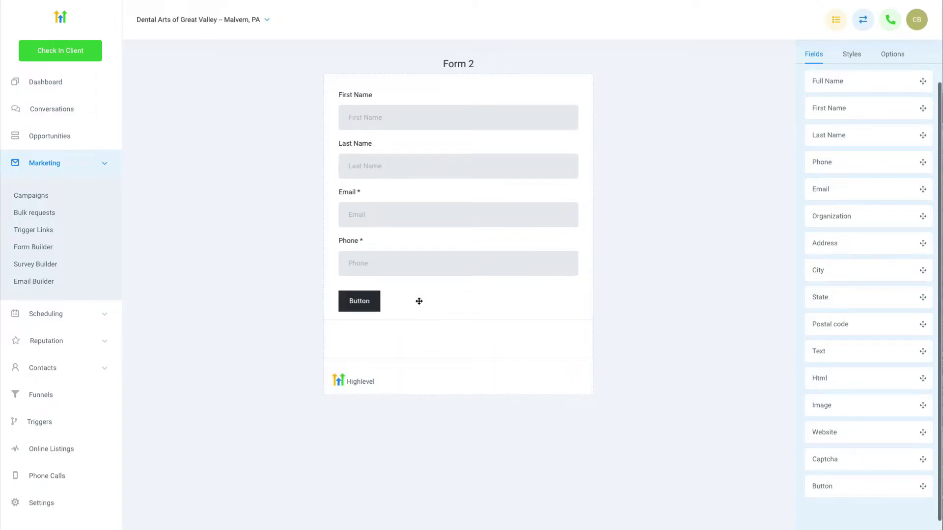
# - Change the form button's label to 'Claim Free Teeth Whitening'
pyautogui.click(374, 309)
pyautogui.doubleClick(836, 126)
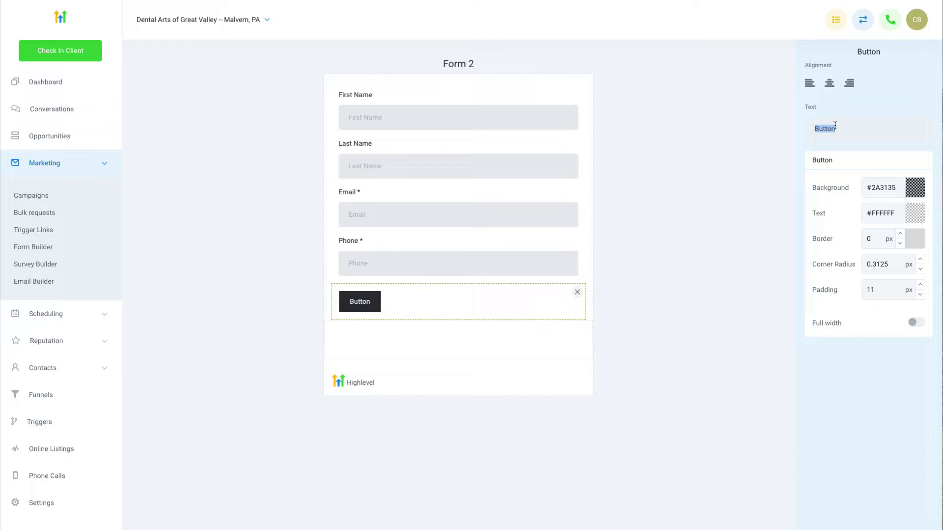
pyautogui.write('Claim Free Teeth Whitening')
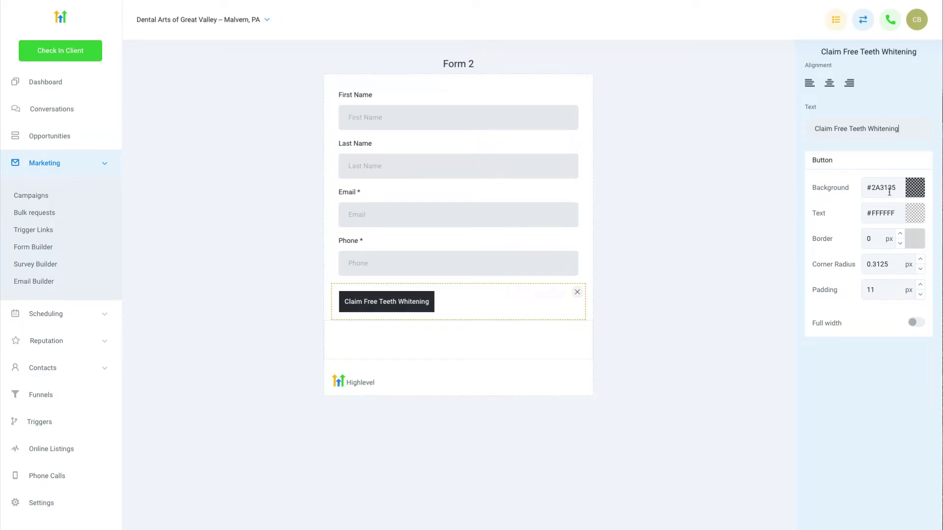
# - Set the button's background colour to teal #0C6D6C
pyautogui.doubleClick(889, 192)
pyautogui.write('#0C6D6C')
pyautogui.click(874, 190)
pyautogui.press('BackSpace')
pyautogui.click(686, 314)
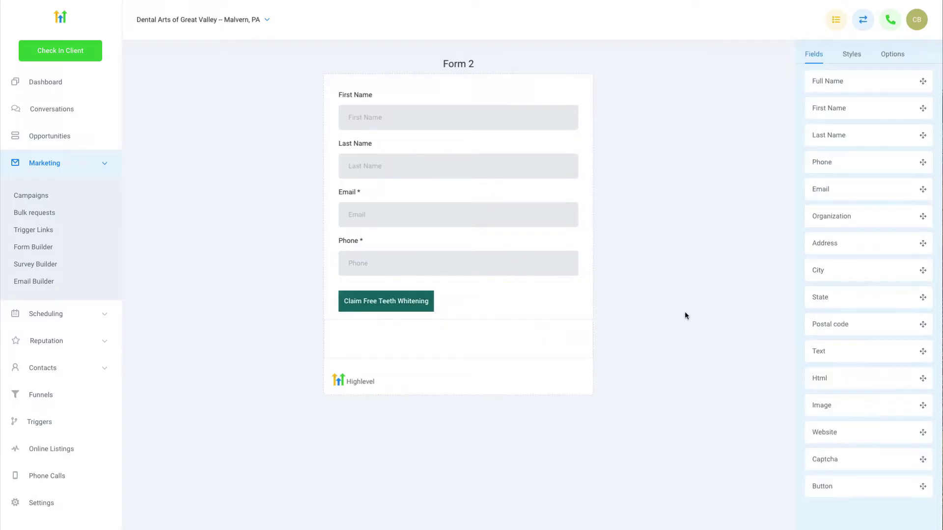
pyautogui.click(851, 53)
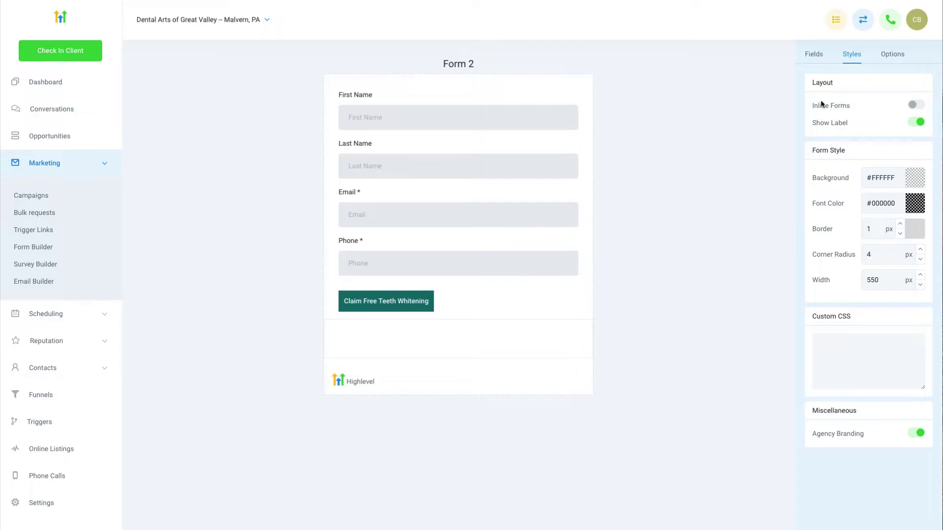
# - Turn on Inline Forms for two-column fields and turn off Agency Branding
pyautogui.click(914, 105)
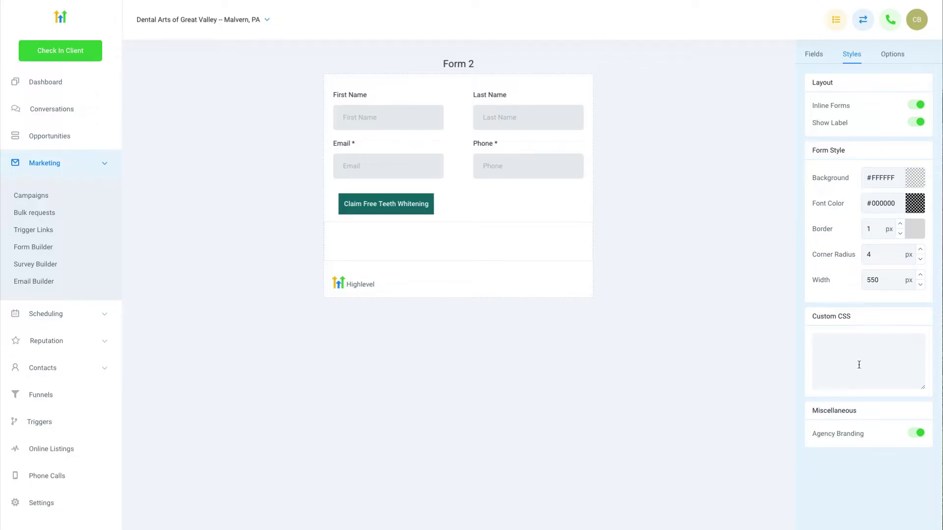
pyautogui.click(915, 434)
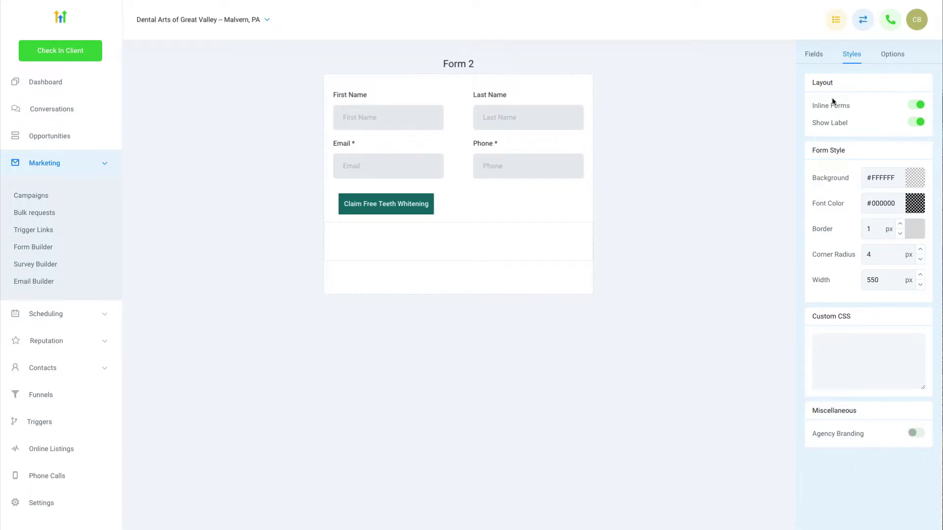
# - In Options, replace the form name 'Form 2' with 'Free Teeth Whitening Claim'
pyautogui.click(887, 60)
pyautogui.tripleClick(841, 110)
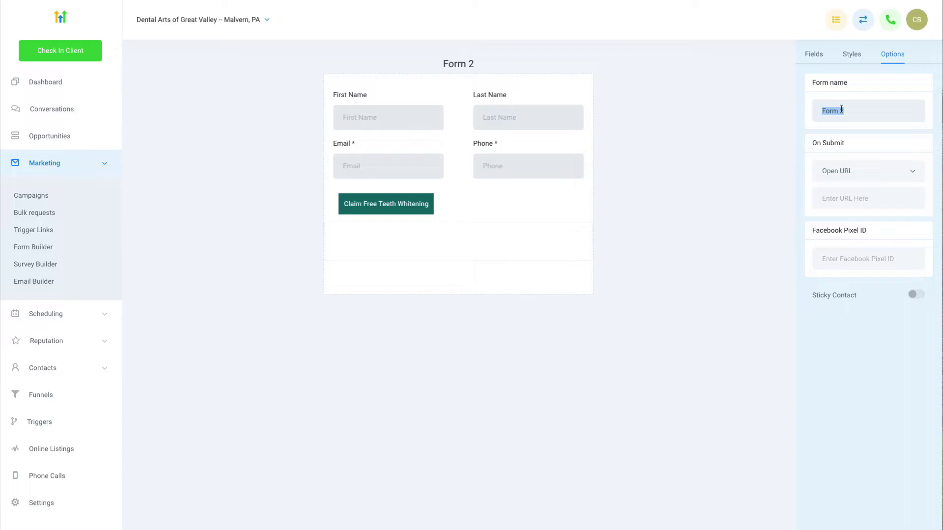
pyautogui.write('Free Teeth W')
pyautogui.write('hiteni')
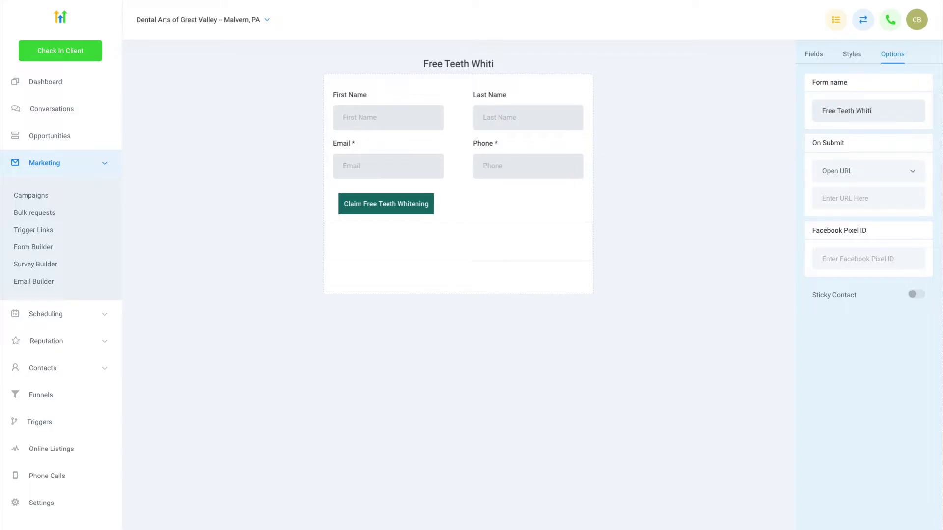
pyautogui.write('ng')
pyautogui.press('BackSpace')
pyautogui.press('BackSpace')
pyautogui.press('BackSpace')
pyautogui.write('ening C')
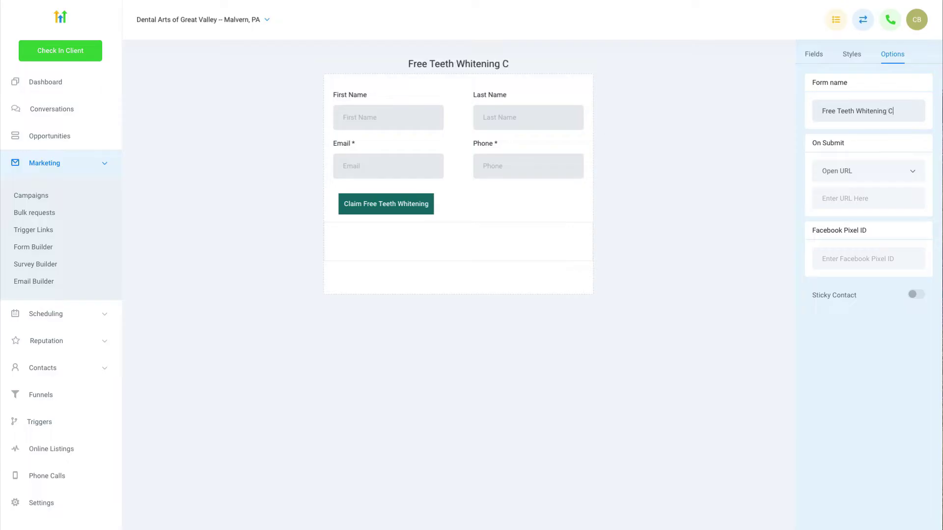
pyautogui.write('laim')
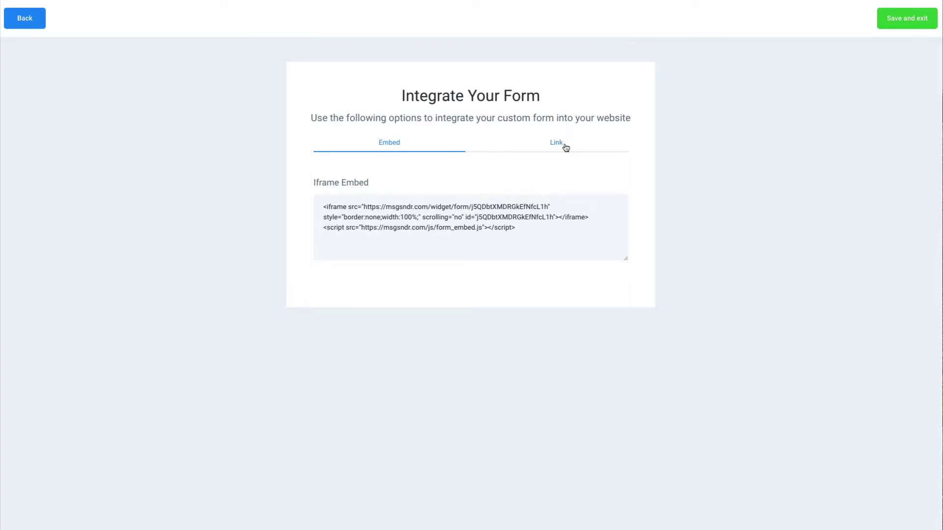
# - Save the Free Teeth Whitening Claim form and exit the editor
pyautogui.click(904, 20)
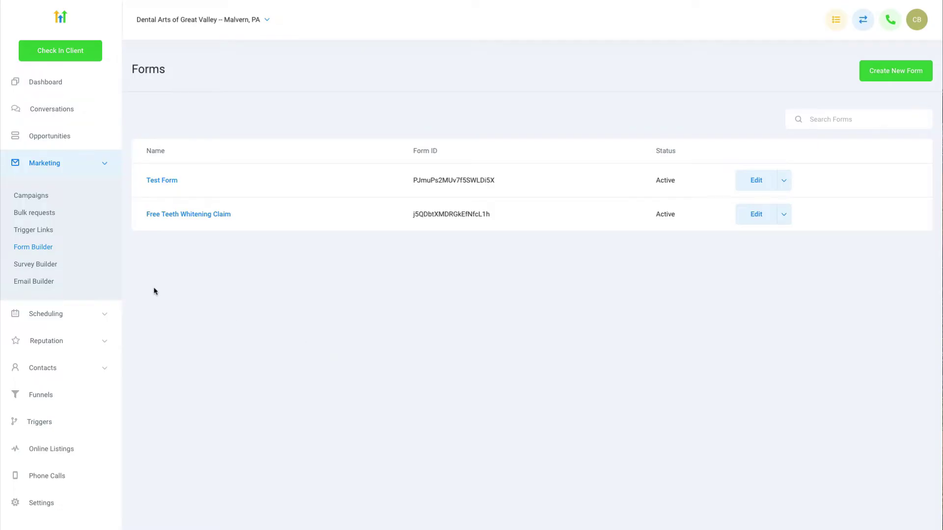
# - Open the New Funnel dialog from Funnels and close it without creating a funnel
pyautogui.click(48, 400)
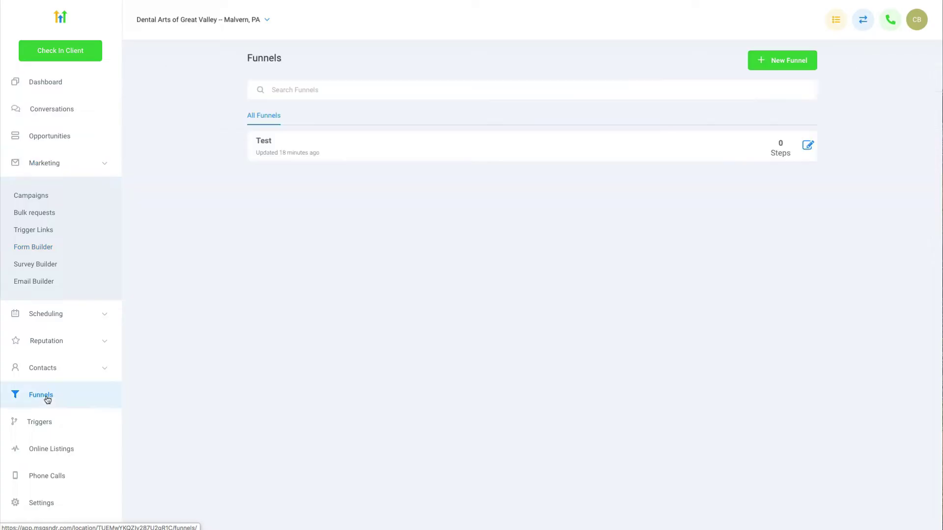
pyautogui.click(779, 63)
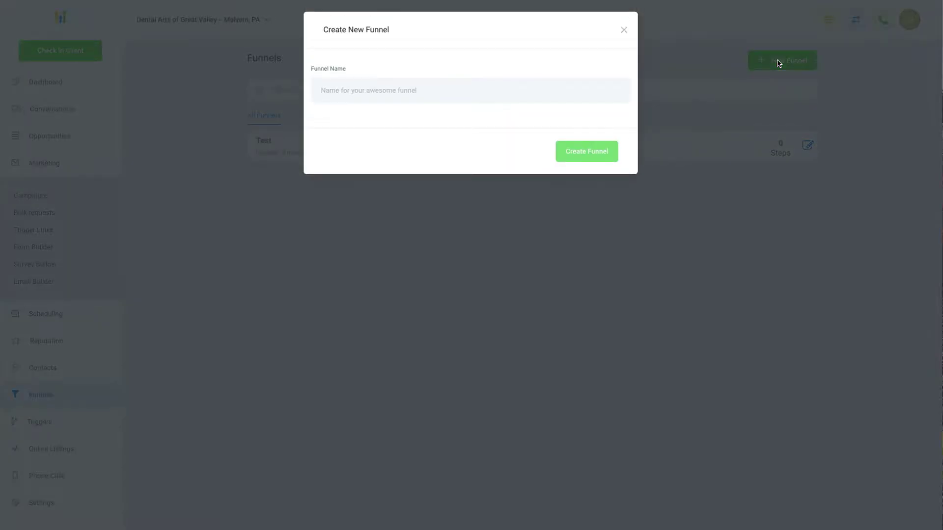
pyautogui.click(618, 30)
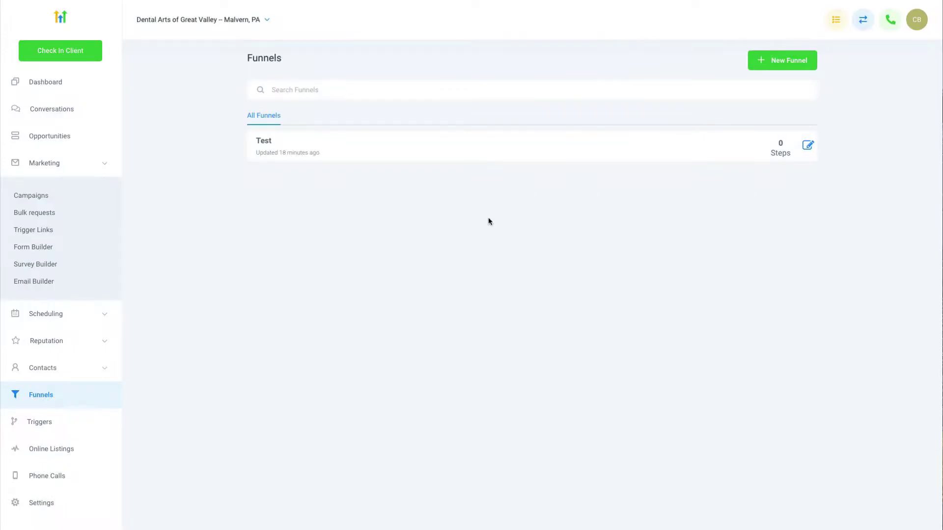
# - Start adding a new custom domain under Settings > Domains
pyautogui.click(48, 507)
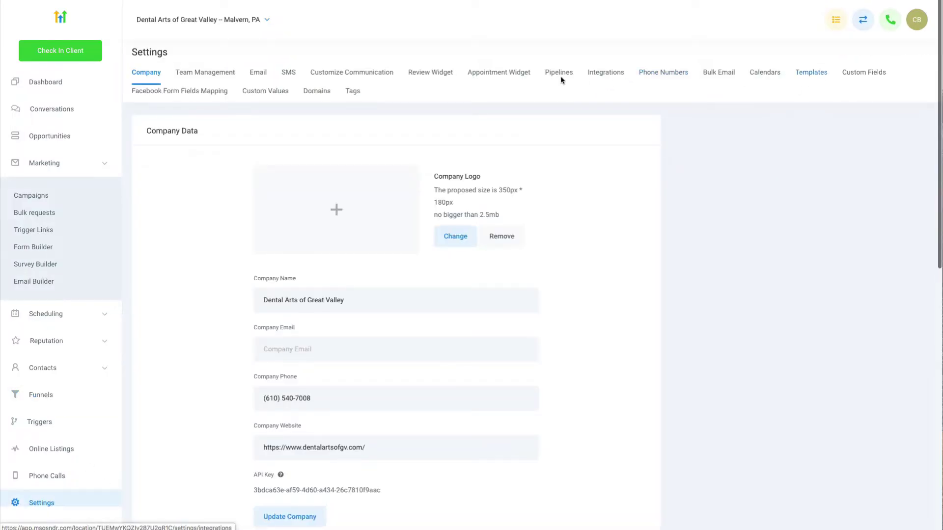
pyautogui.click(315, 95)
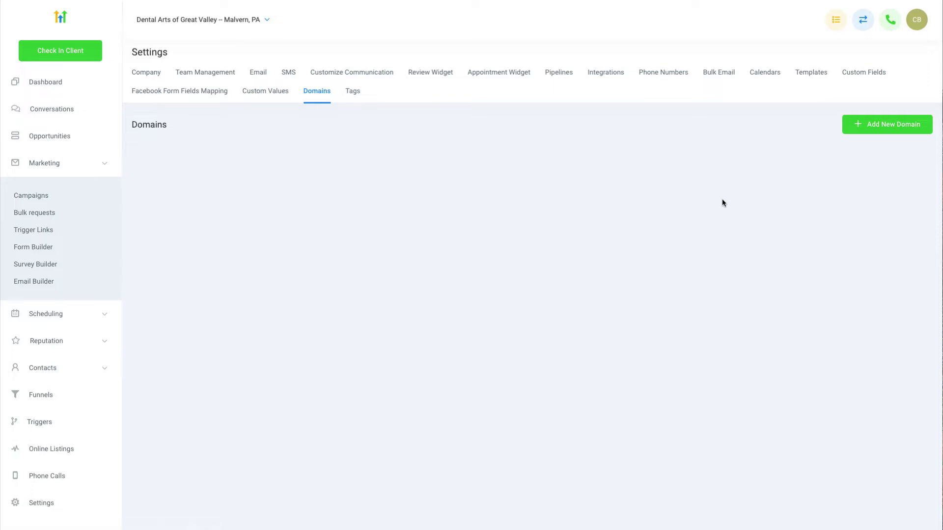
pyautogui.click(876, 129)
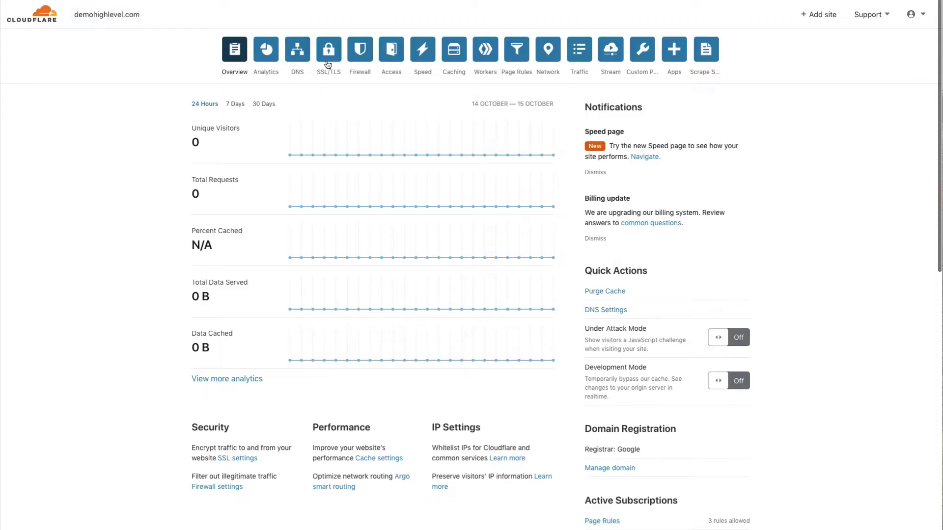
# - View Cloudflare's DNS records for demohighlevel.com and copy the domain name
pyautogui.click(297, 49)
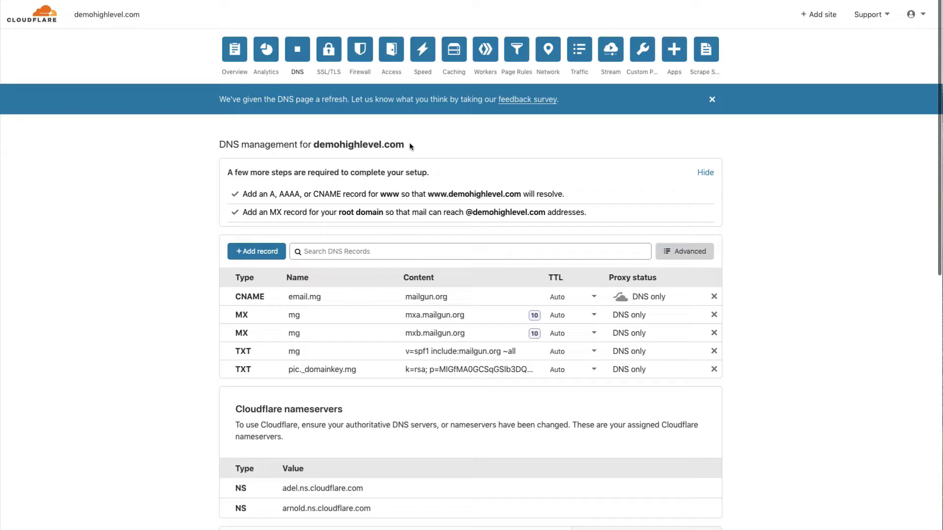
pyautogui.moveTo(410, 145); pyautogui.dragTo(317, 143)
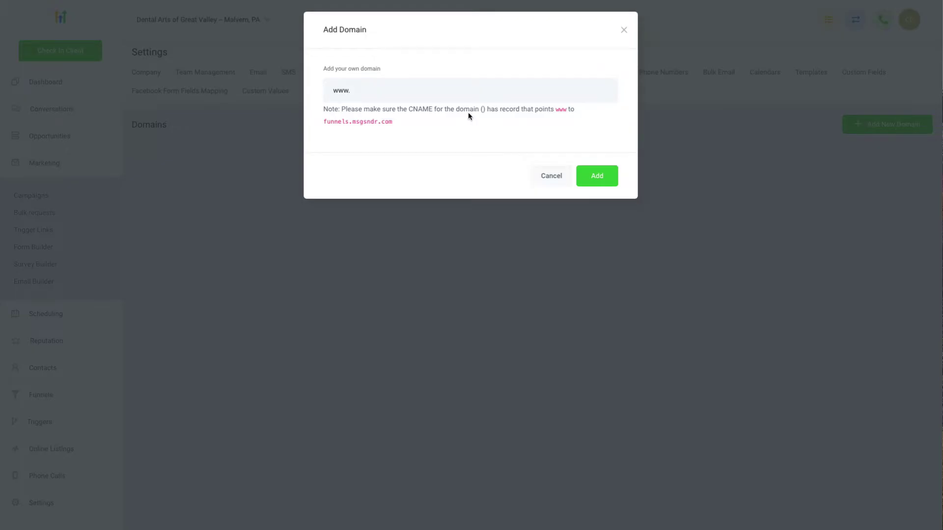
# - Enter dentist.demohighlevel.com as the domain and copy the funnels.msgsndr.com CNAME target
pyautogui.hotkey('ctrl', 'a')
pyautogui.write('dentist.l')
pyautogui.press('BackSpace')
pyautogui.write('demohighlevel.com')
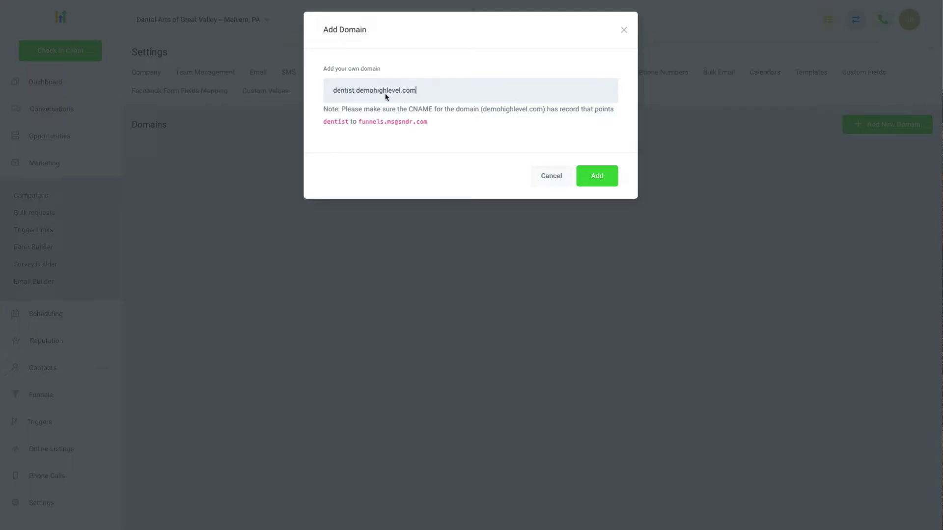
pyautogui.moveTo(355, 92); pyautogui.dragTo(324, 91)
pyautogui.moveTo(360, 123); pyautogui.dragTo(427, 122)
pyautogui.hotkey('ctrl', 'c')
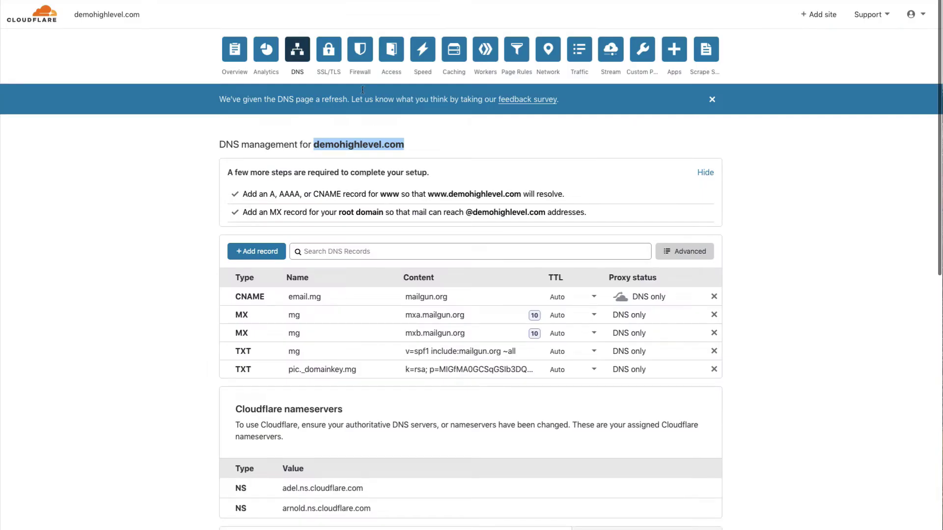
# - Add a new CNAME record in Cloudflare named dentist
pyautogui.scroll(-1, 395, 303)
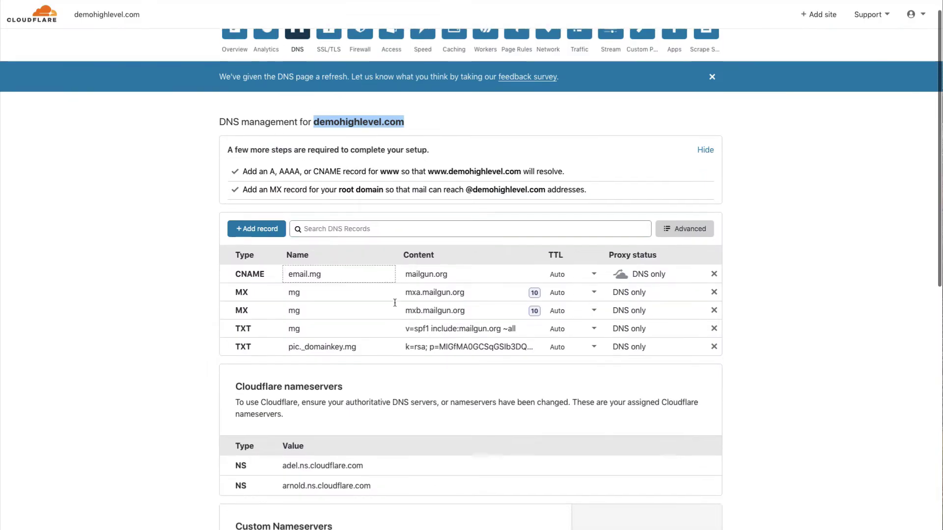
pyautogui.scroll(-1, 396, 303)
pyautogui.click(274, 227)
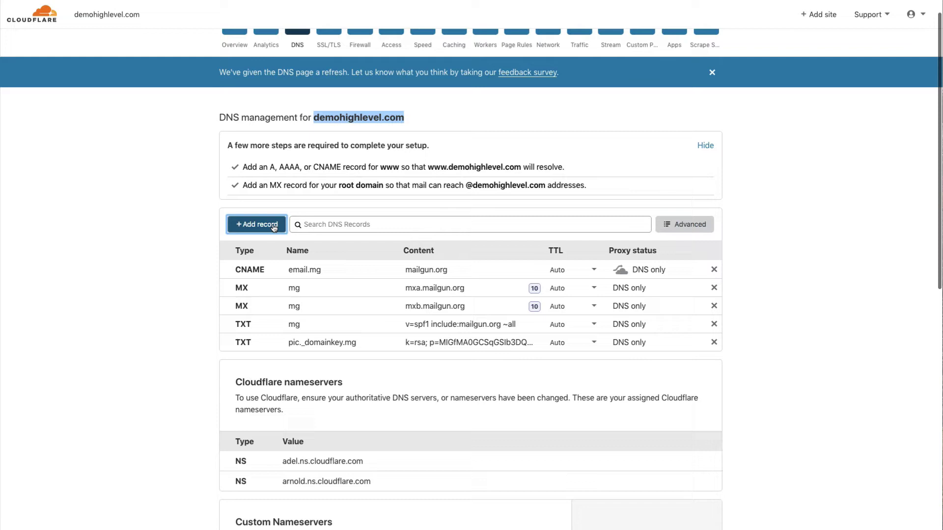
pyautogui.click(265, 281)
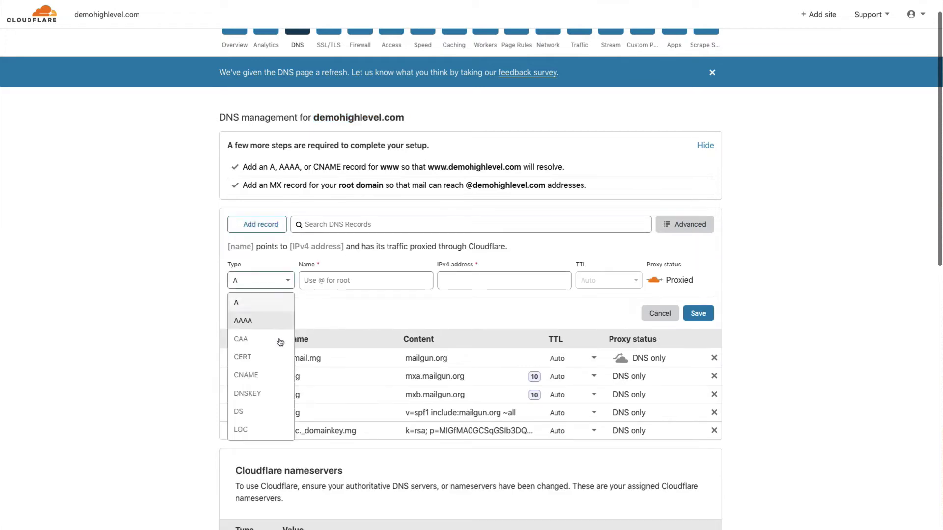
pyautogui.click(270, 377)
pyautogui.click(359, 281)
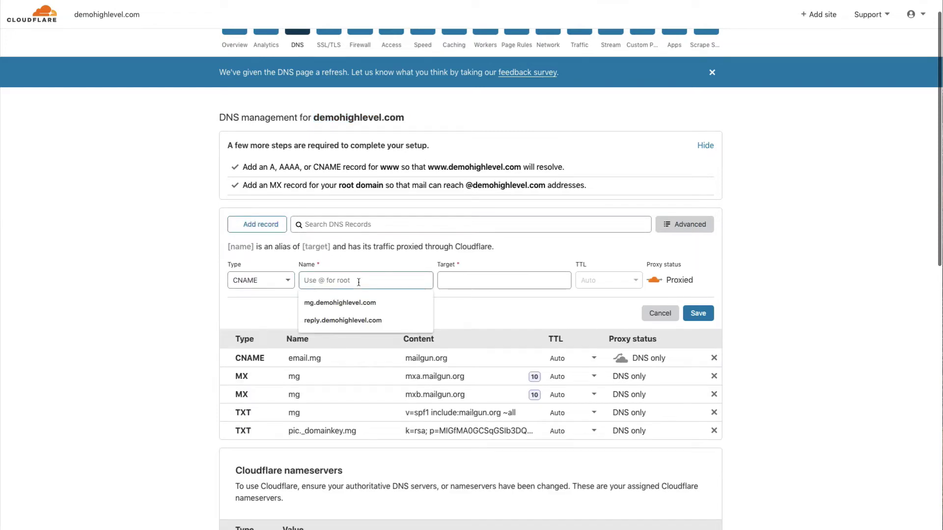
pyautogui.hotkey('ctrl', 'v')
pyautogui.moveTo(381, 280); pyautogui.dragTo(288, 280)
pyautogui.hotkey('ctrl', 'c')
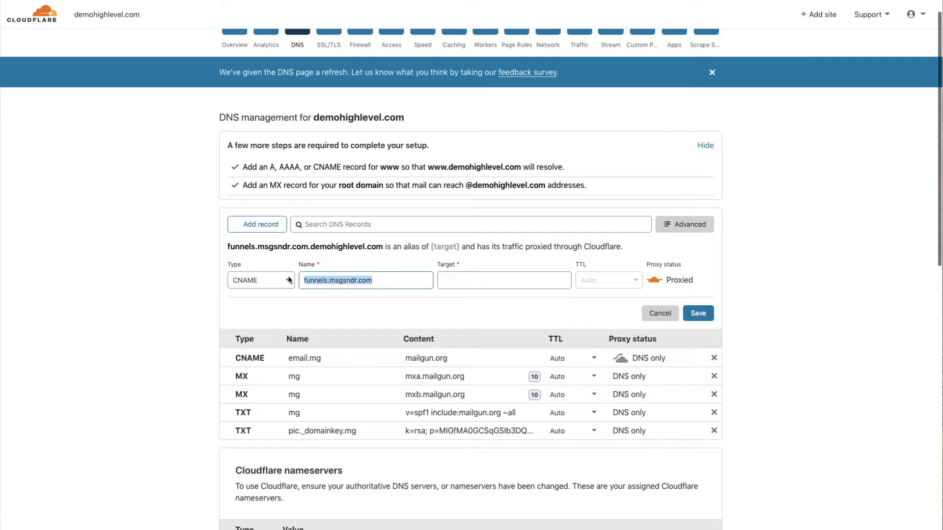
pyautogui.press('BackSpace')
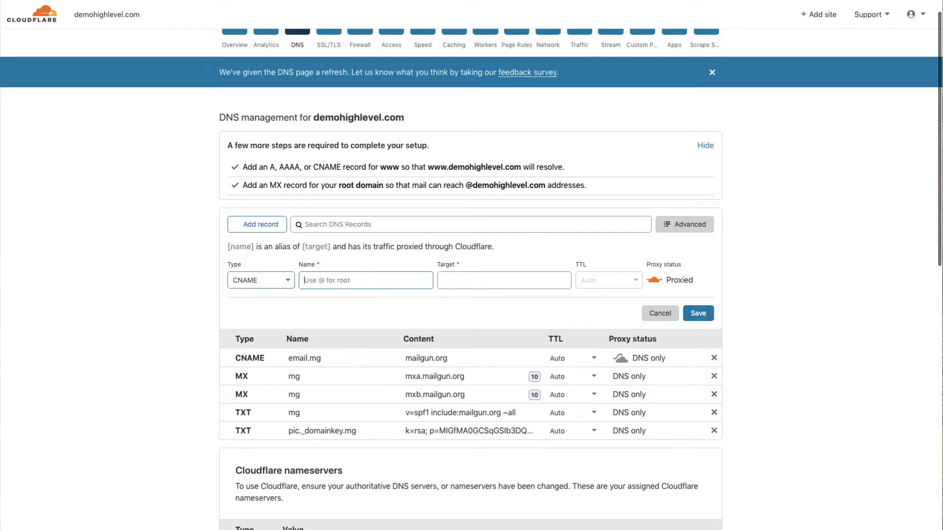
pyautogui.write('dentist')
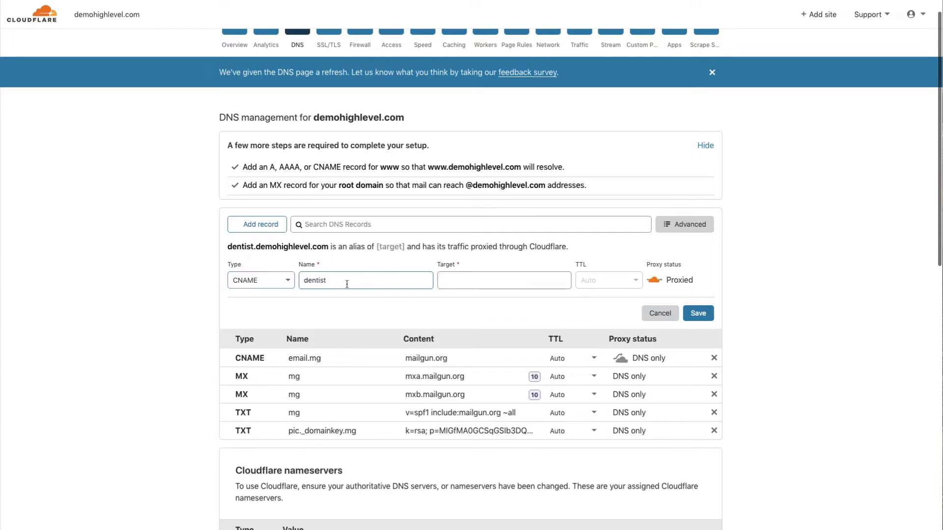
# - Target the dentist record to funnels.msgsndr.com, save it, and set it to DNS only
pyautogui.click(470, 282)
pyautogui.hotkey('ctrl', 'v')
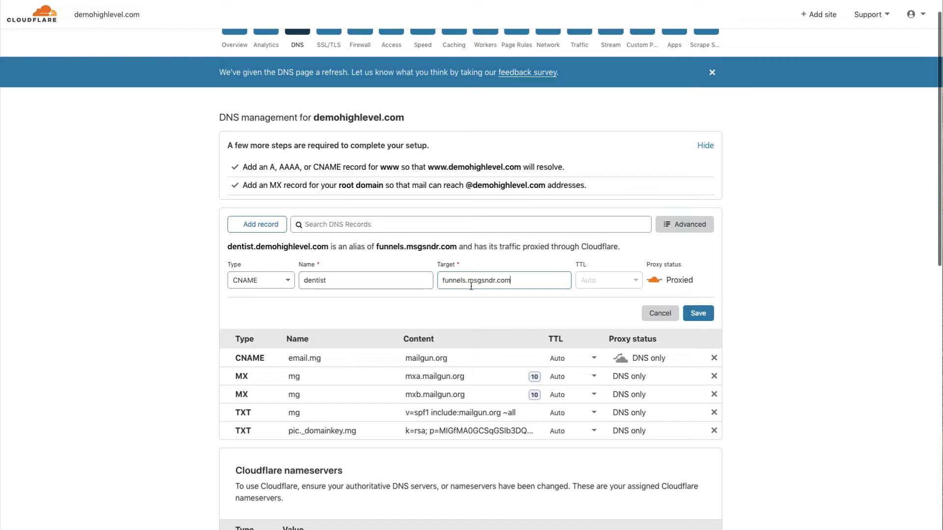
pyautogui.click(692, 319)
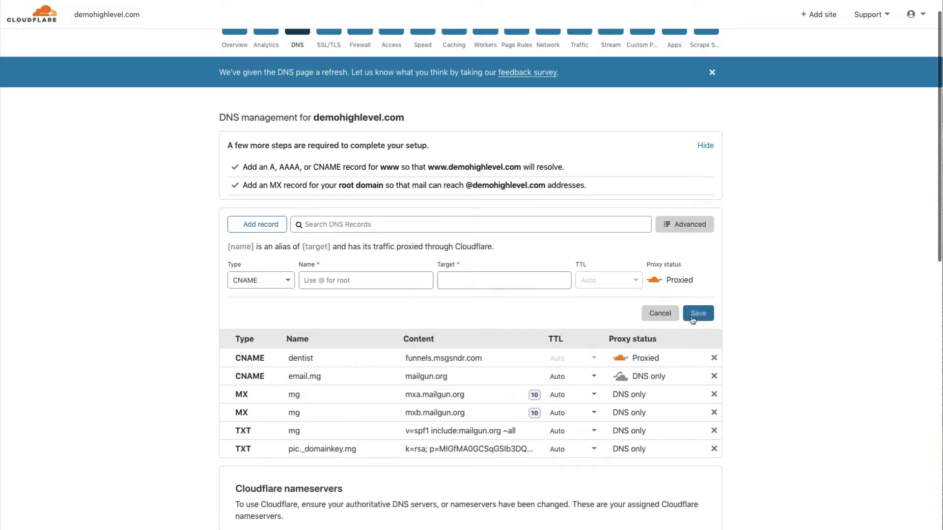
pyautogui.click(625, 362)
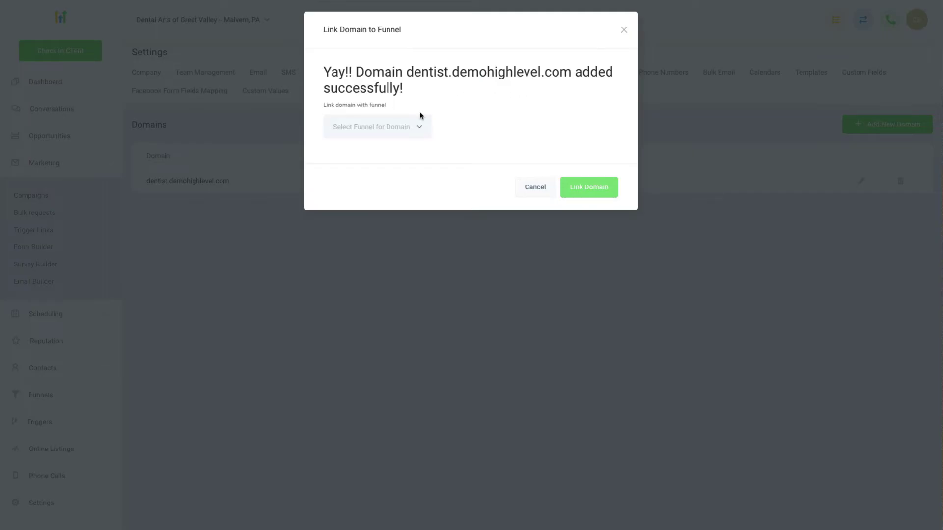
# - Close the Link Domain to Funnel dialog without selecting a funnel
pyautogui.click(392, 130)
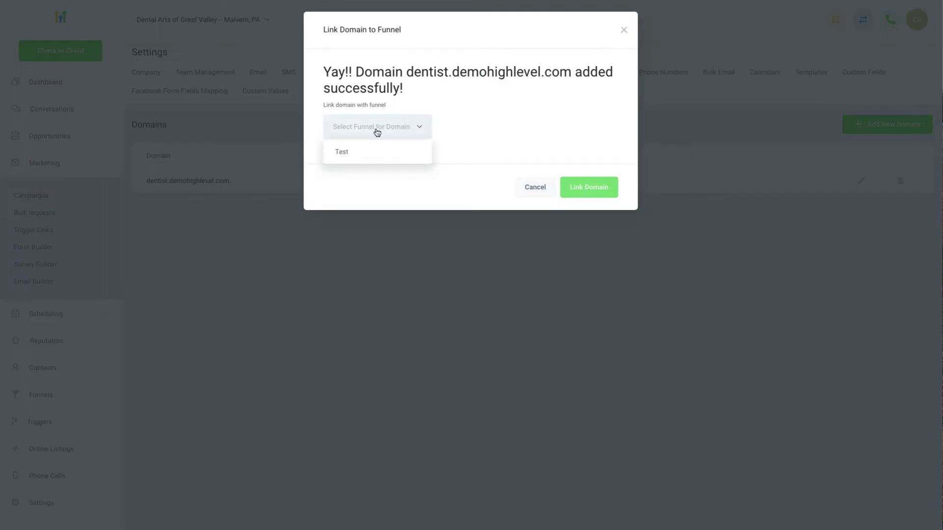
pyautogui.click(416, 130)
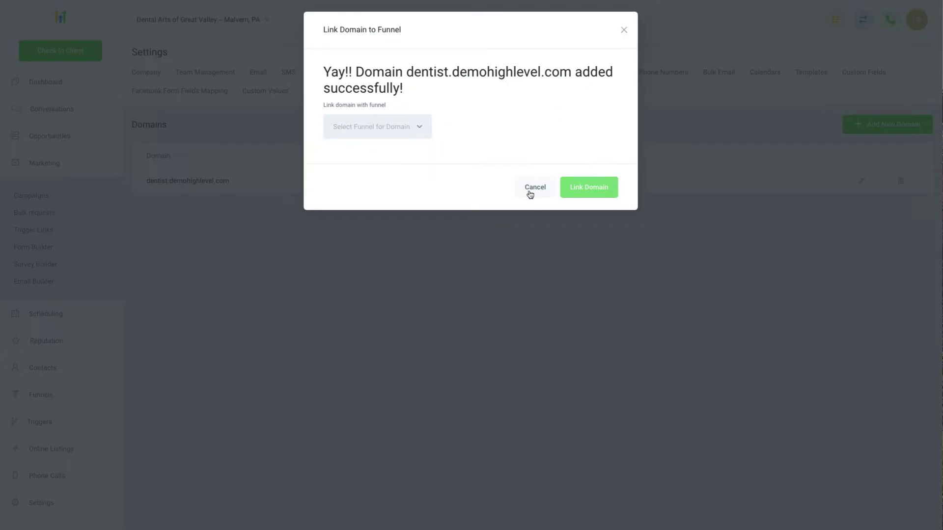
pyautogui.click(623, 31)
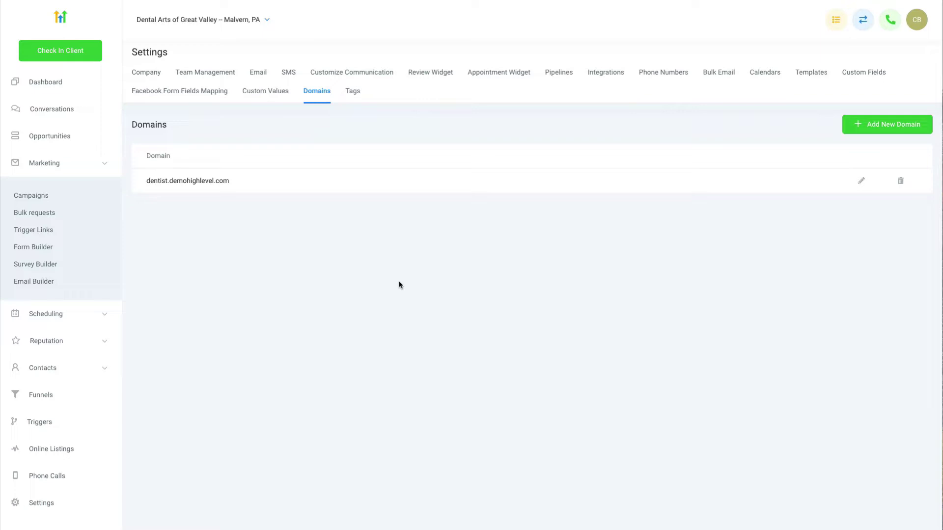
# - Create a new funnel named 'Free Teeth Whitening'
pyautogui.click(39, 392)
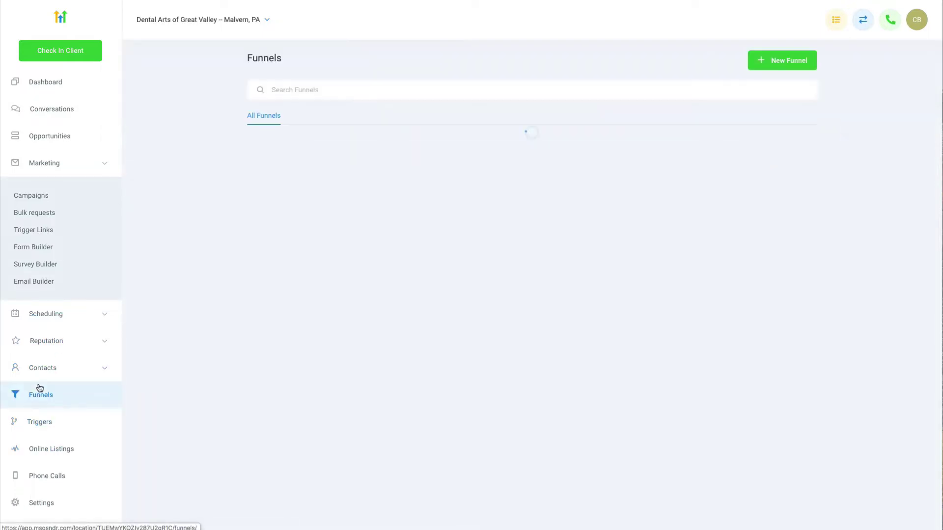
pyautogui.click(787, 59)
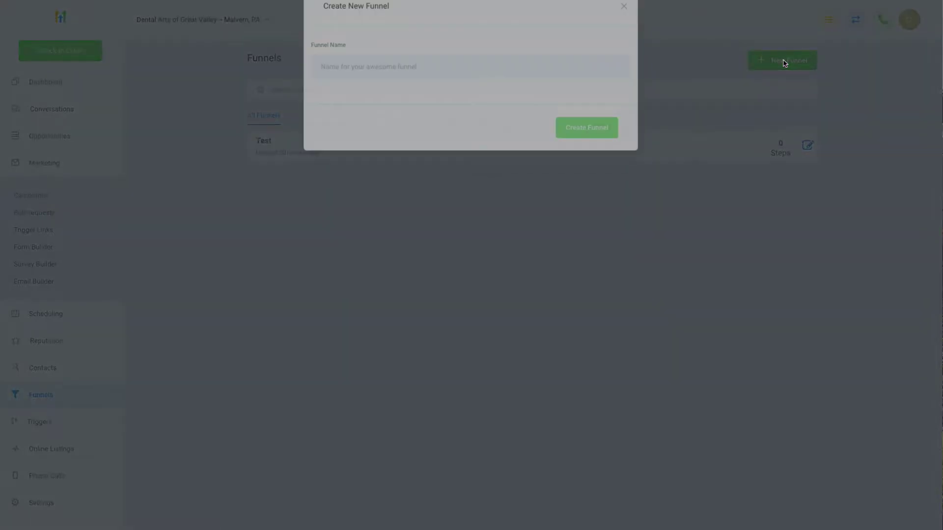
pyautogui.click(524, 94)
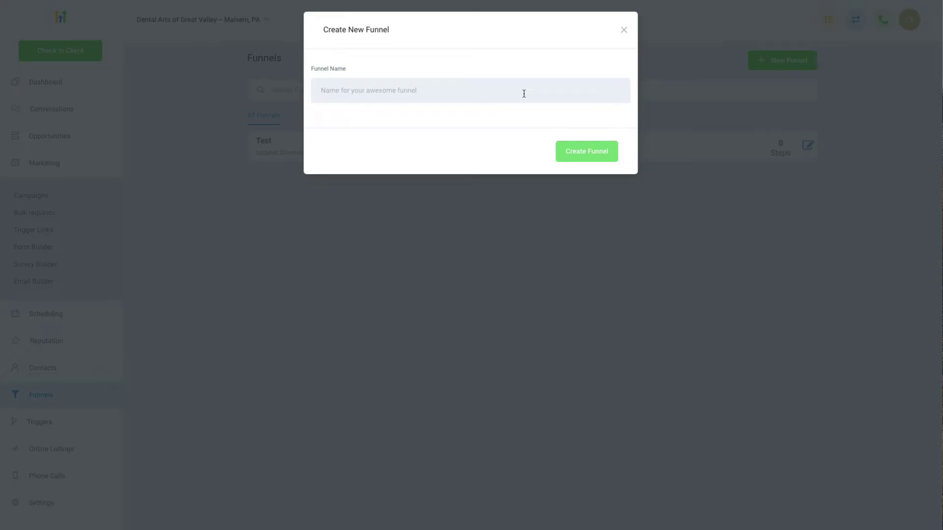
pyautogui.write('Free Te')
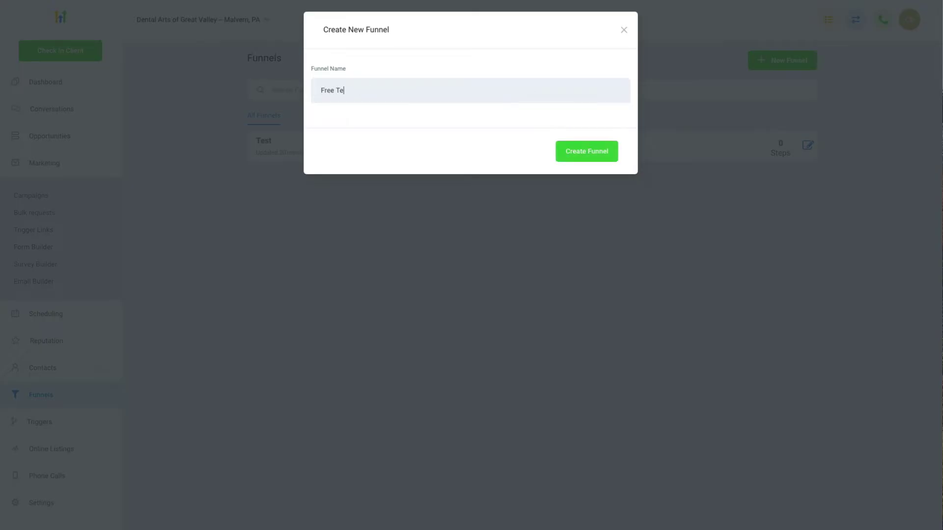
pyautogui.write('eth Whitening')
pyautogui.click(588, 150)
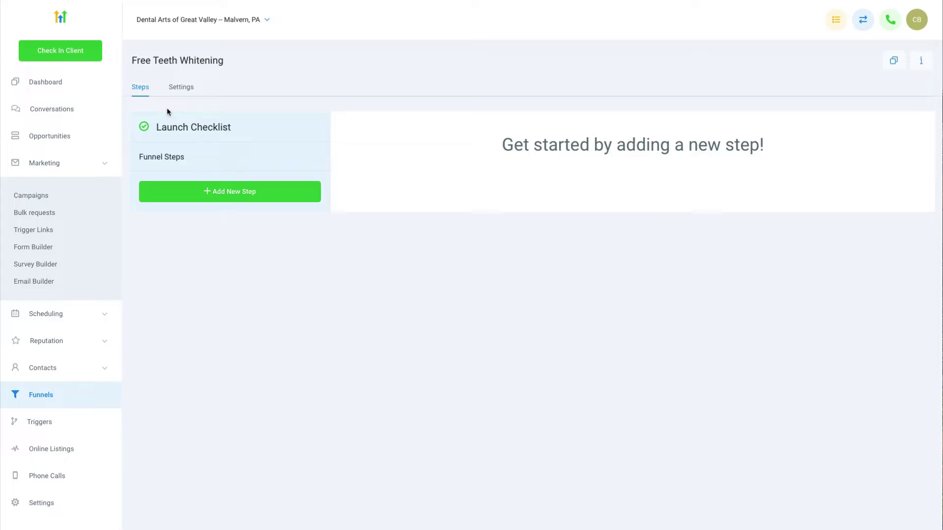
# - Assign the funnel the dentist.demohighlevel.com domain in its settings and save
pyautogui.click(179, 95)
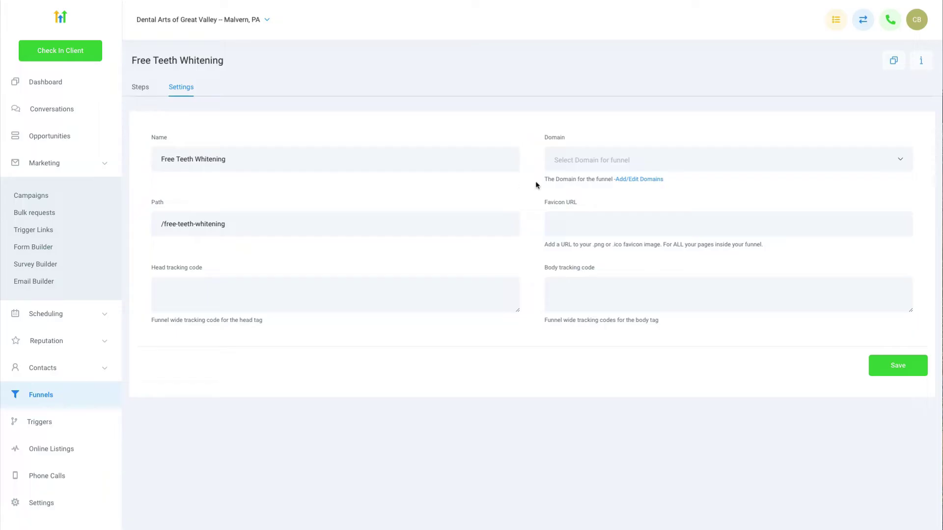
pyautogui.click(636, 162)
pyautogui.click(620, 183)
pyautogui.click(899, 368)
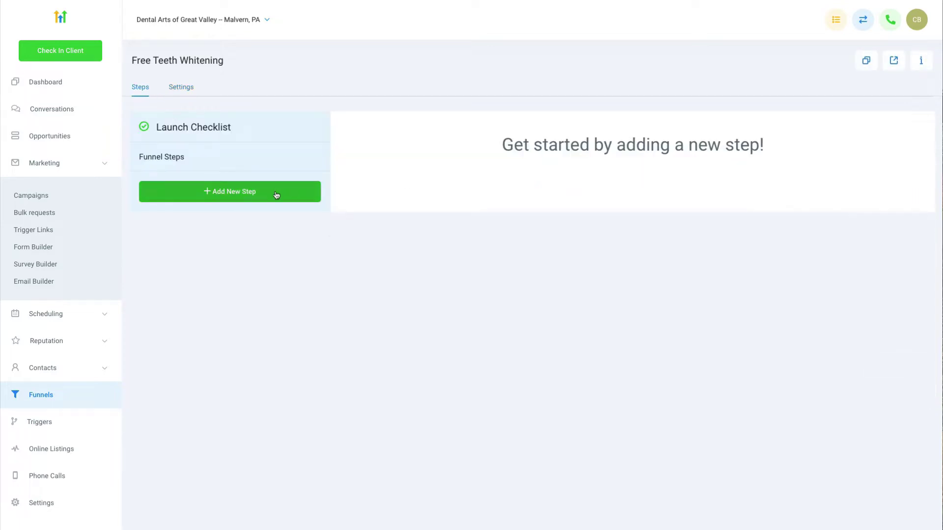
# - Add a funnel step named 'Free Whitening Claim Page' with path /free-whitening
pyautogui.click(256, 199)
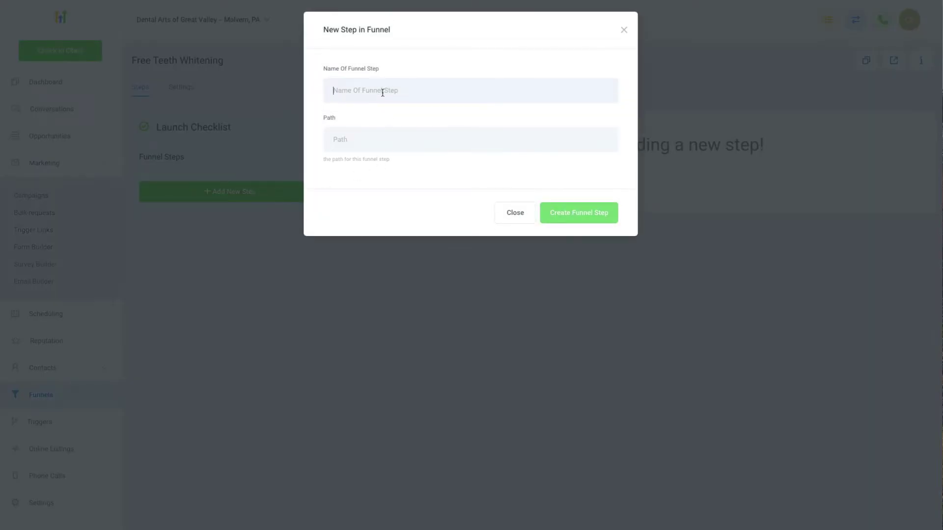
pyautogui.write('Free')
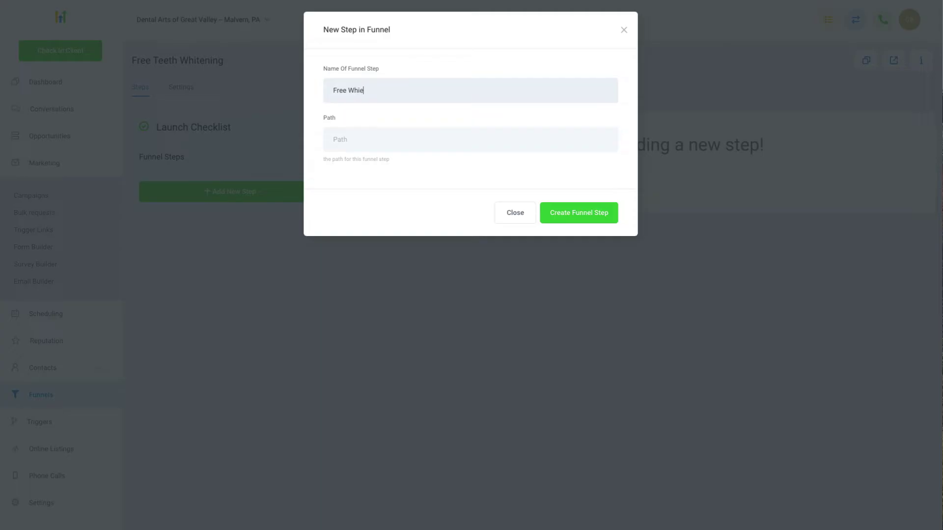
pyautogui.write(' Whitening Claim Page')
pyautogui.click(356, 144)
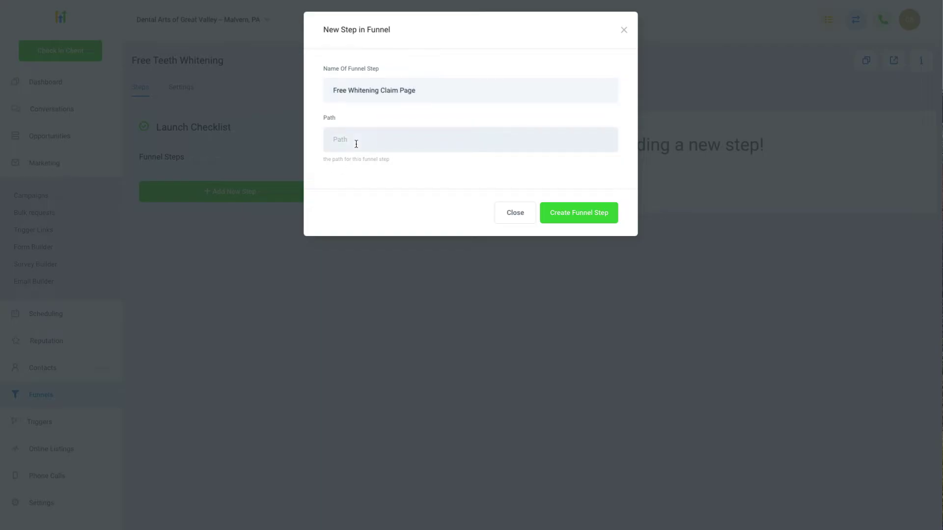
pyautogui.write('/')
pyautogui.write('free-whitening')
pyautogui.click(572, 223)
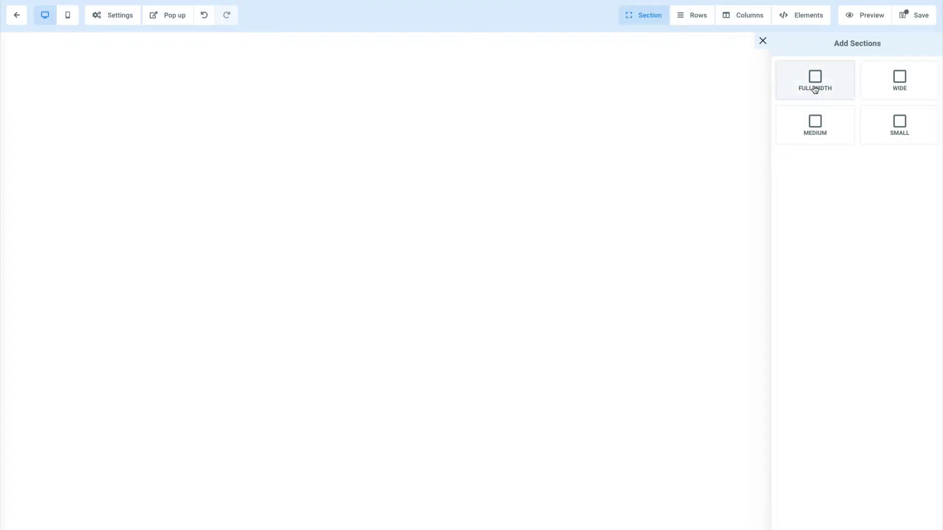
# - Place a full-width section at the top of the claim page with a charcoal background
pyautogui.moveTo(815, 89); pyautogui.dragTo(558, 87)
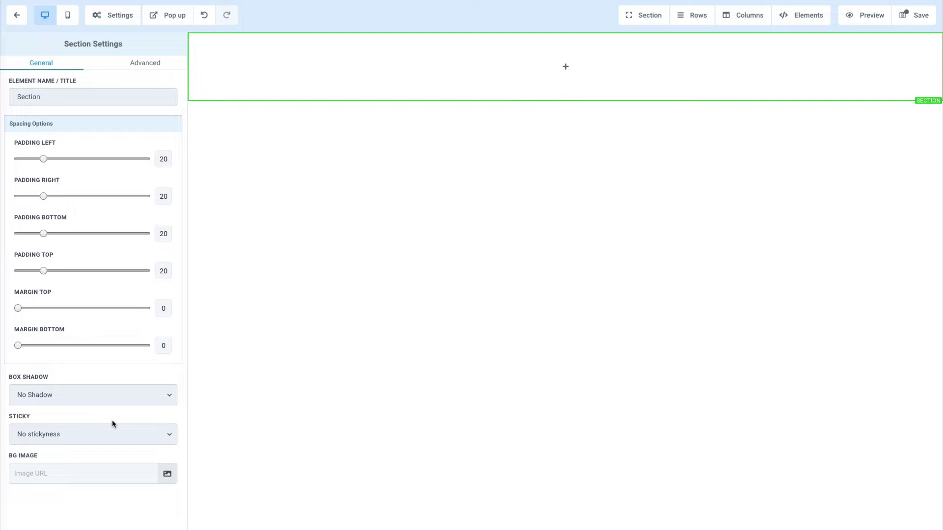
pyautogui.click(142, 69)
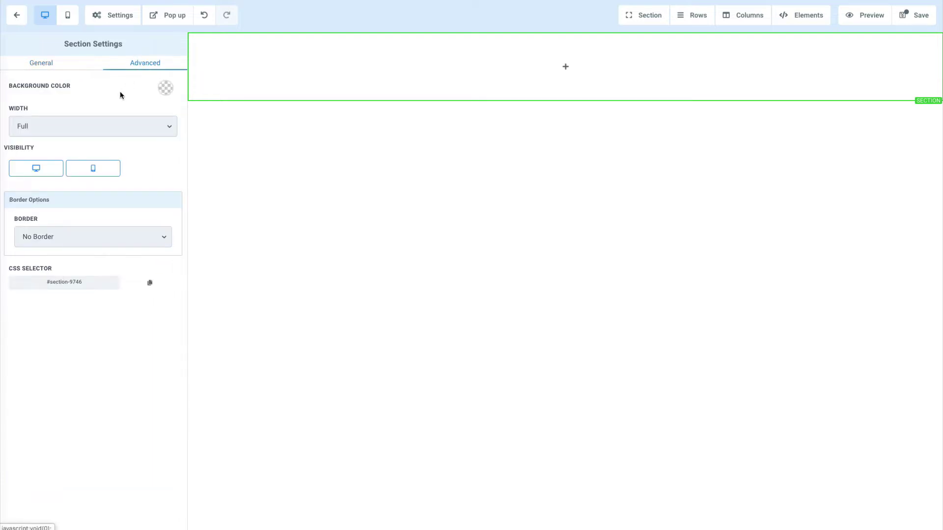
pyautogui.click(166, 89)
pyautogui.click(157, 131)
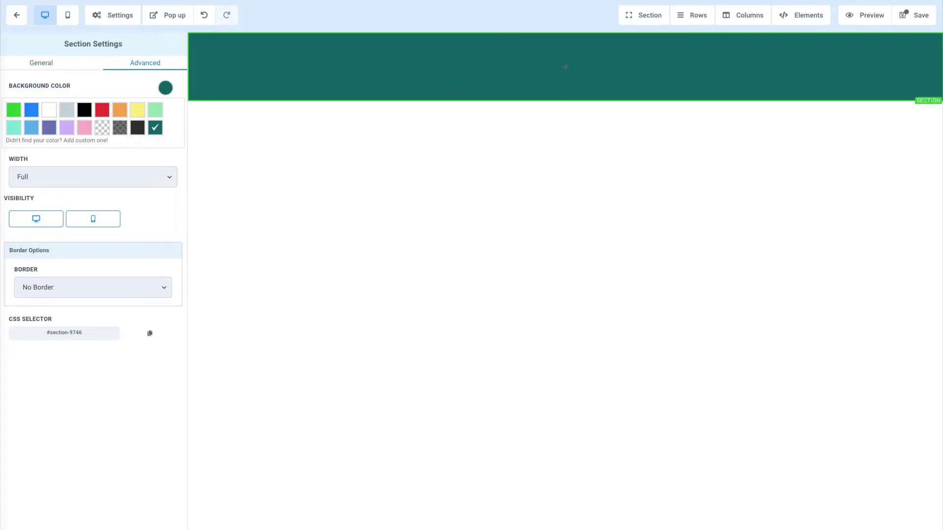
pyautogui.click(134, 131)
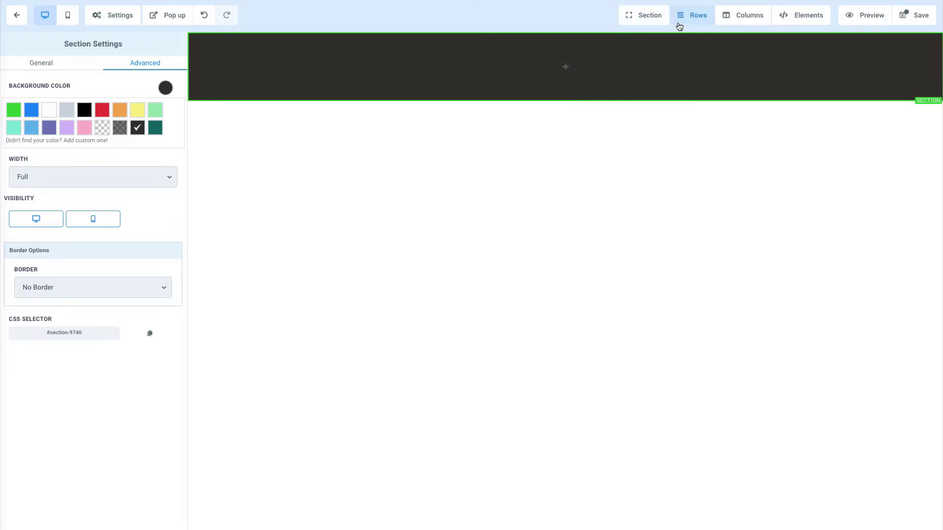
# - Add a one-column row holding an image element to the charcoal section
pyautogui.click(580, 67)
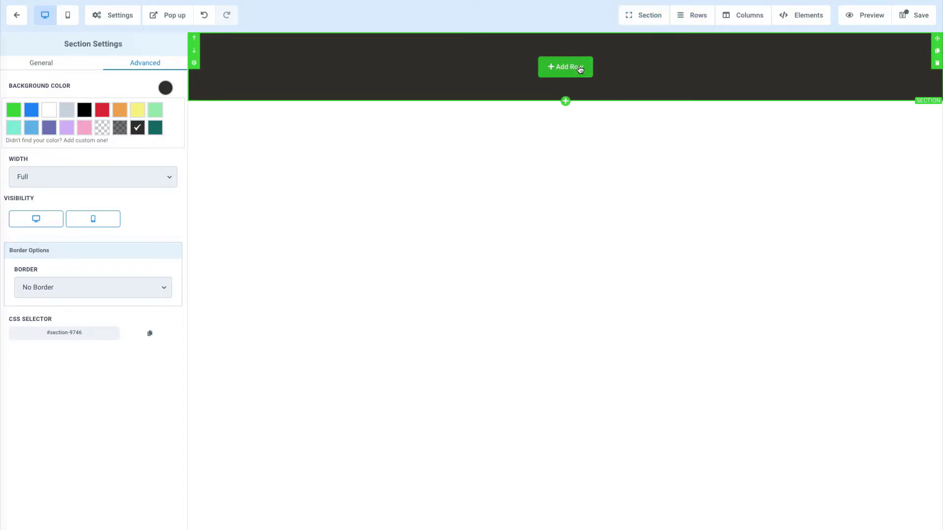
pyautogui.moveTo(833, 104); pyautogui.dragTo(606, 86)
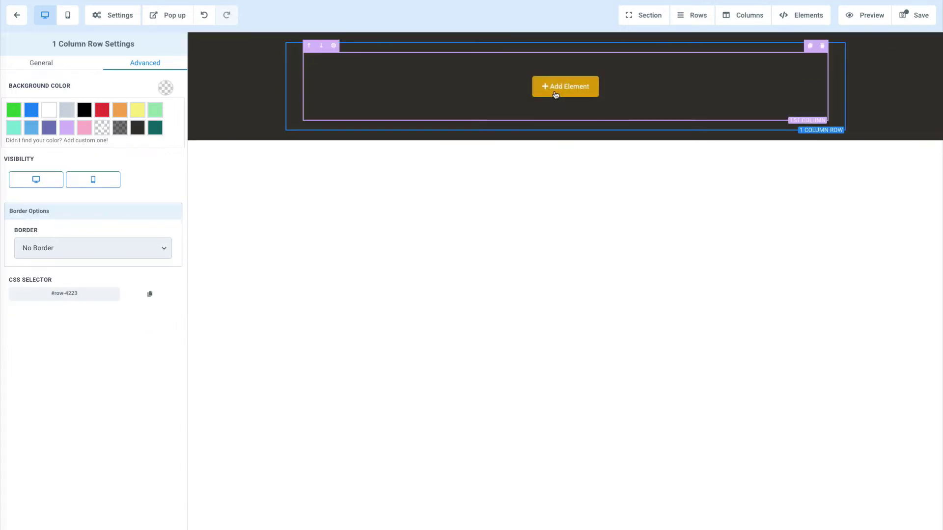
pyautogui.click(557, 93)
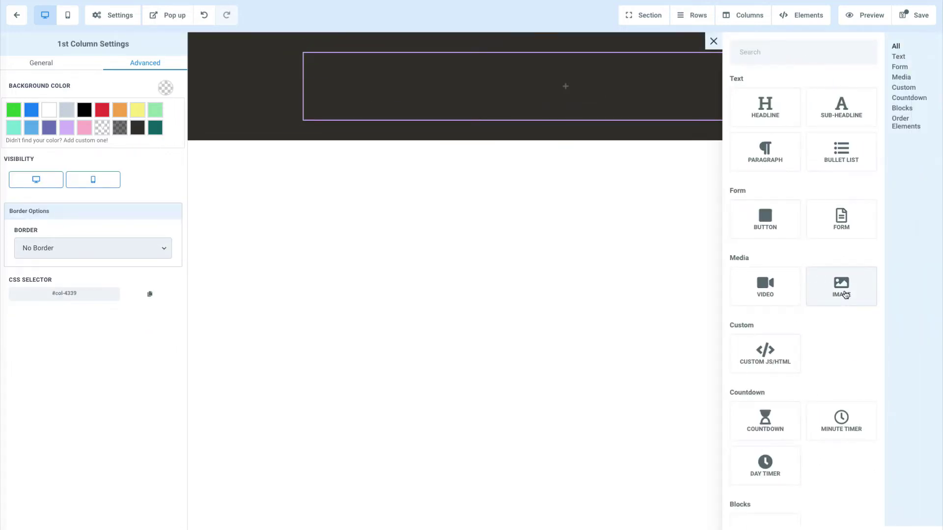
pyautogui.click(846, 294)
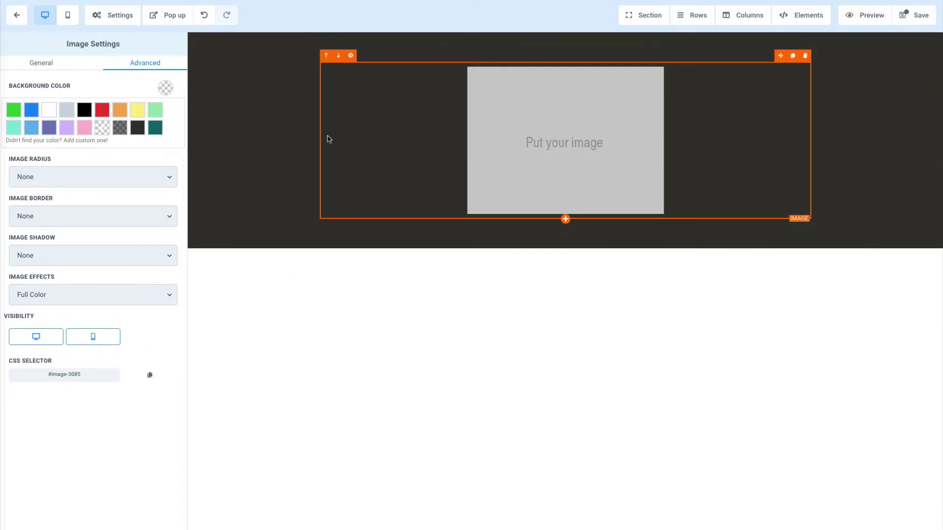
# - Replace the placeholder image URL with the copied Dental Arts logo address
pyautogui.click(56, 65)
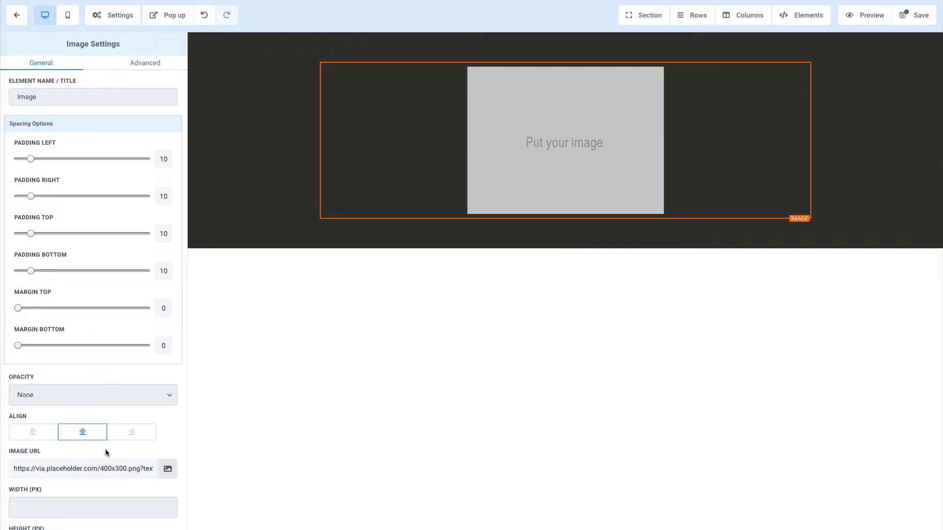
pyautogui.scroll(-3, 108, 449)
pyautogui.click(167, 320)
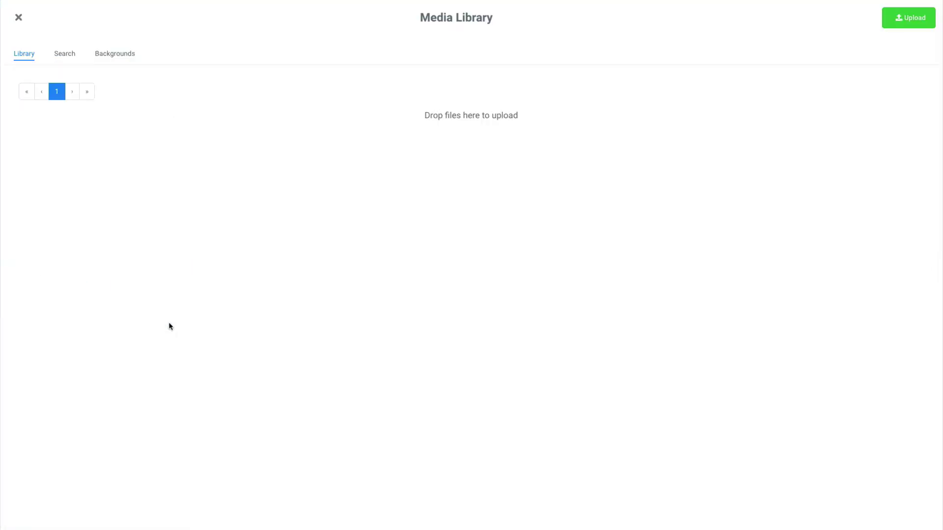
pyautogui.click(20, 18)
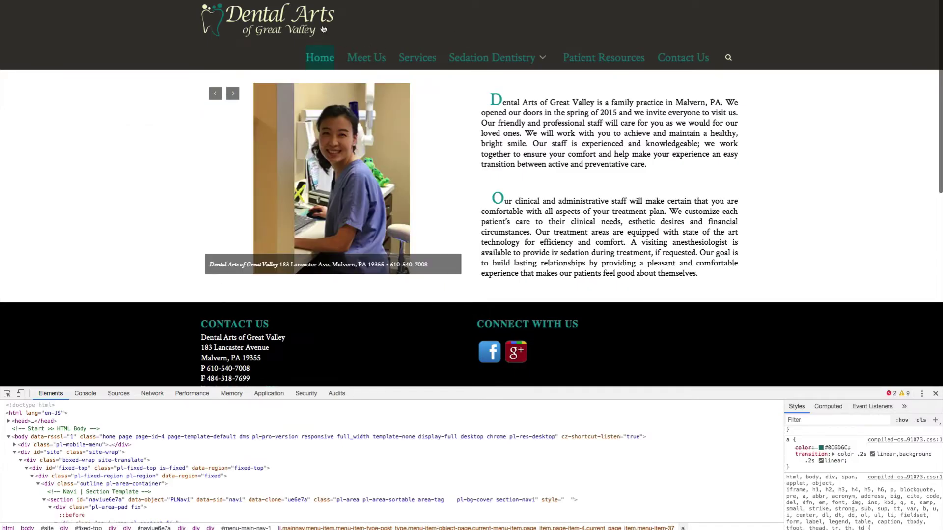
pyautogui.rightClick(314, 16)
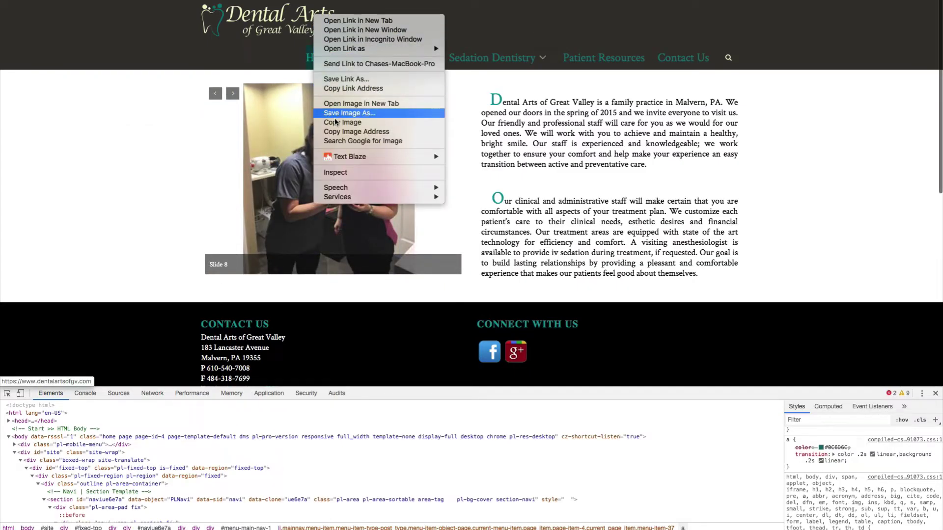
pyautogui.click(336, 130)
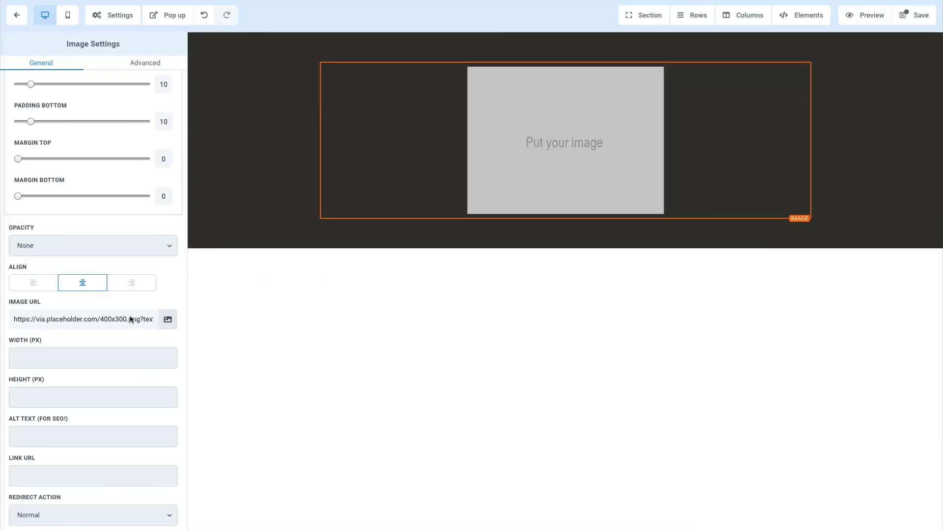
pyautogui.tripleClick(112, 320)
pyautogui.hotkey('ctrl', 'v')
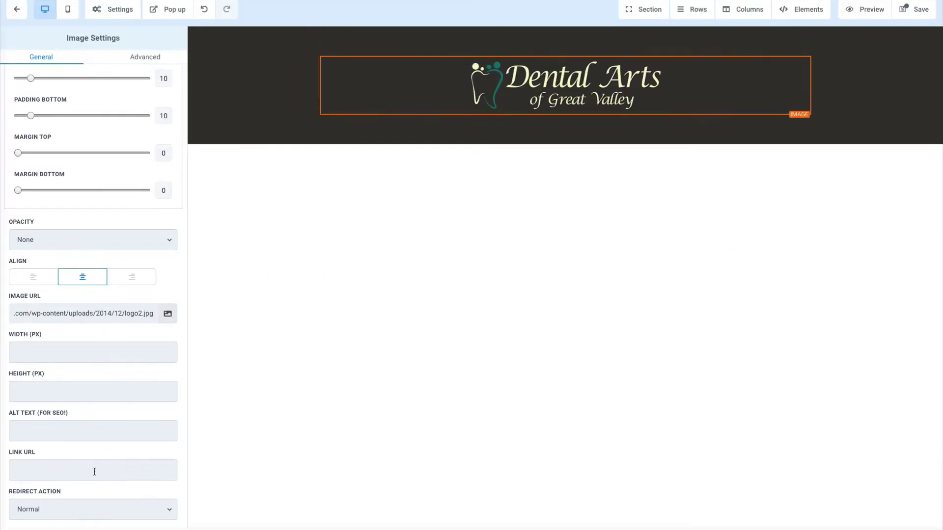
pyautogui.click(71, 359)
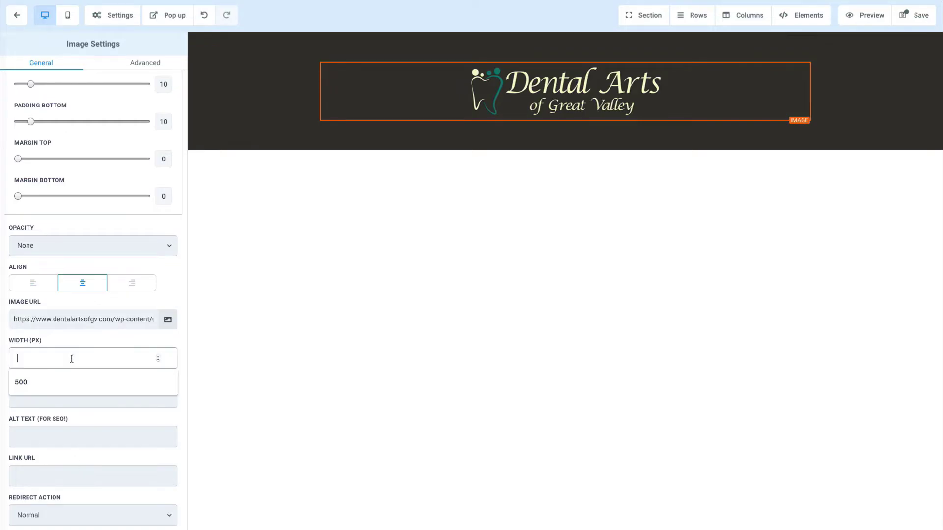
# - Set the logo width to 300 px and zero the header section's top and bottom padding
pyautogui.write('300')
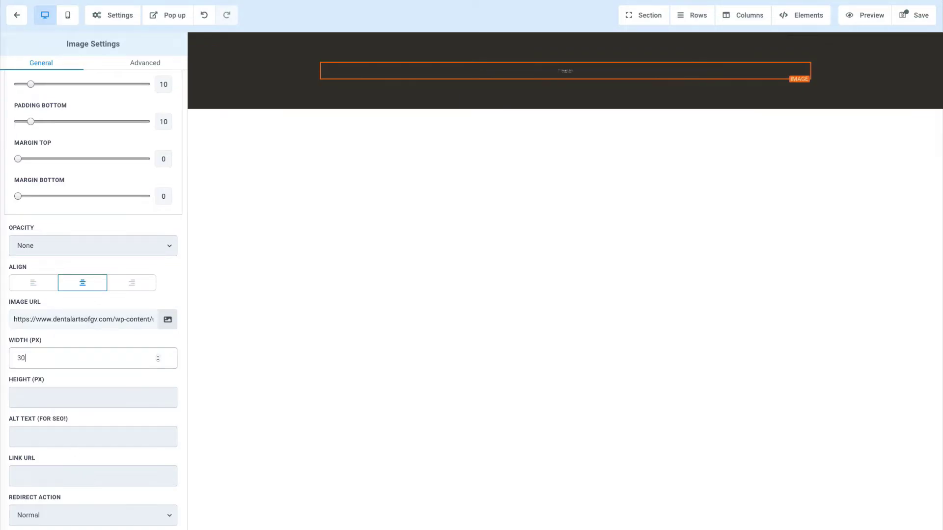
pyautogui.click(325, 171)
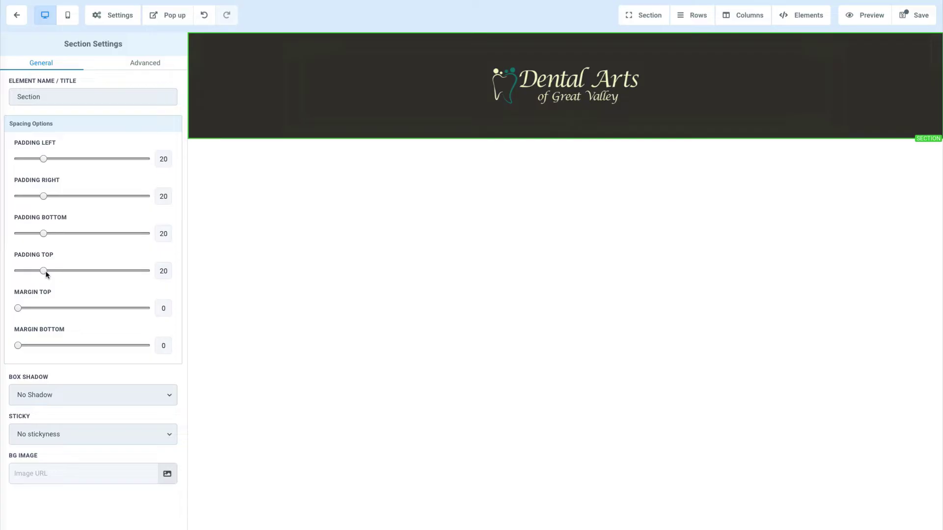
pyautogui.moveTo(44, 271); pyautogui.dragTo(18, 271)
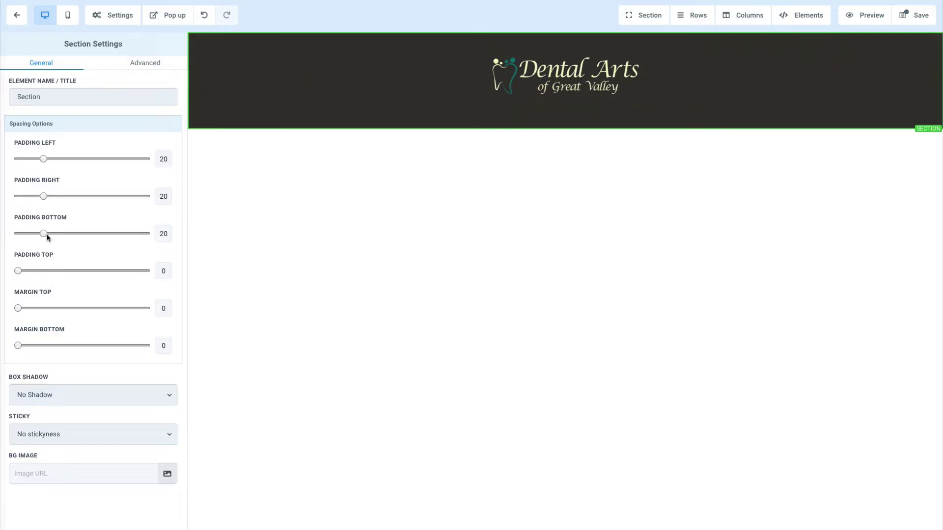
pyautogui.moveTo(43, 234); pyautogui.dragTo(8, 239)
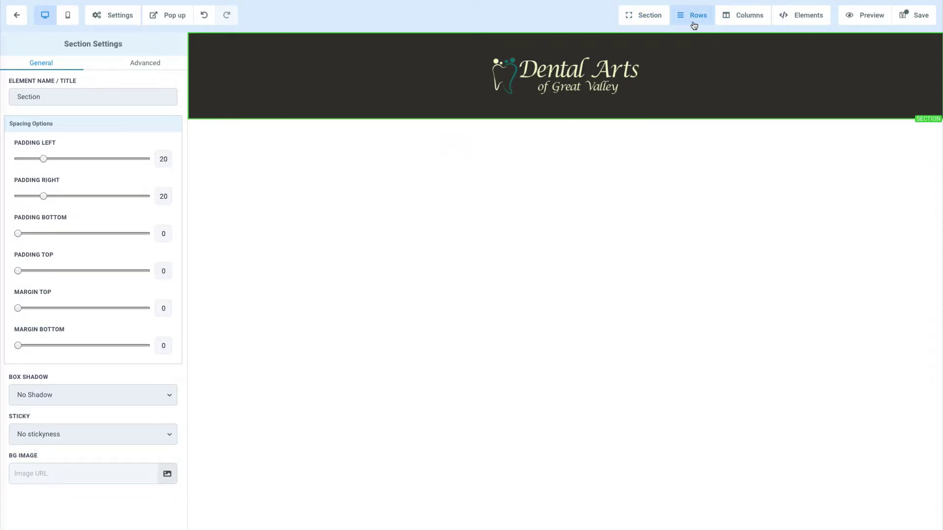
# - Add a full-width section with a two-column row below the header, using the smile photo as background
pyautogui.click(650, 23)
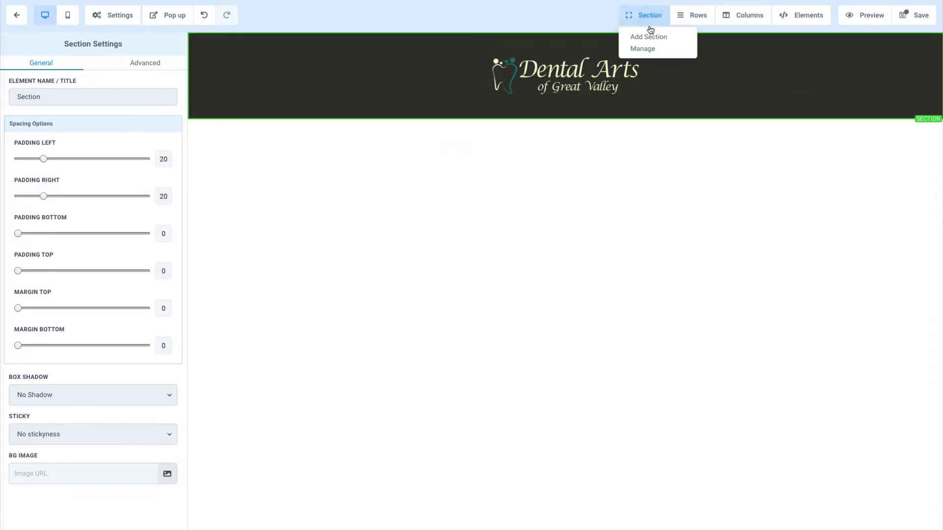
pyautogui.click(648, 37)
pyautogui.moveTo(796, 93); pyautogui.dragTo(649, 141)
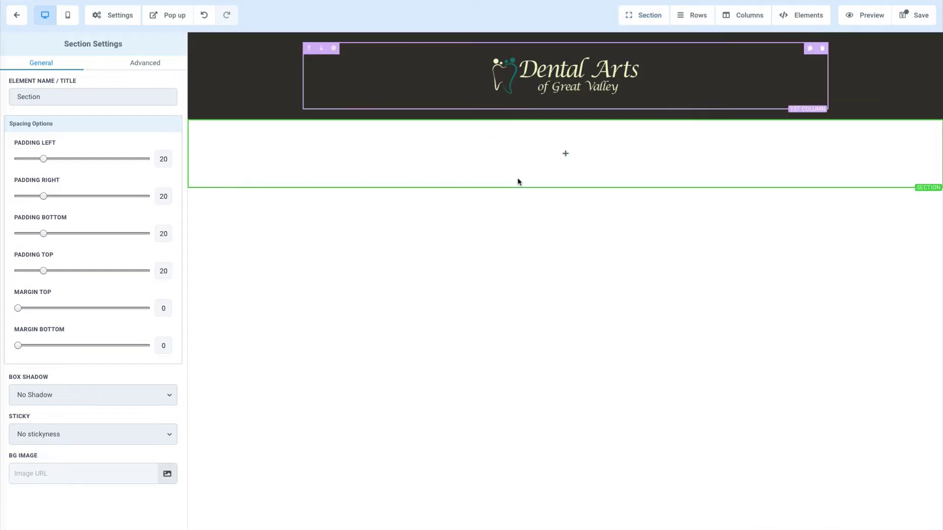
pyautogui.click(564, 160)
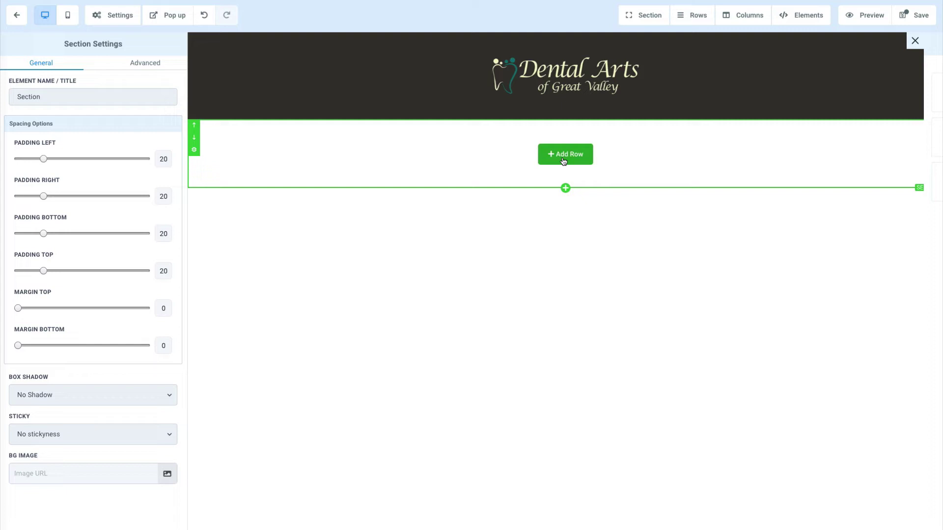
pyautogui.click(889, 103)
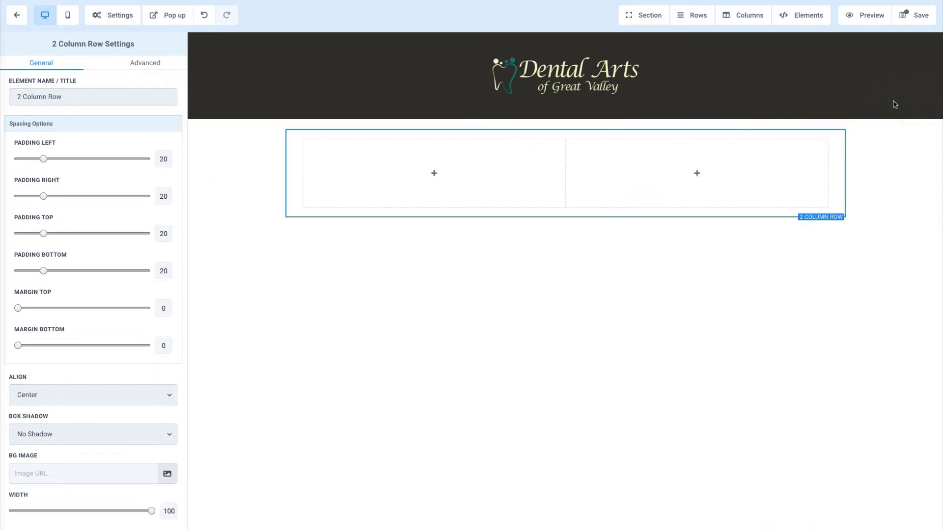
pyautogui.moveTo(637, 200)
pyautogui.moveTo(516, 189)
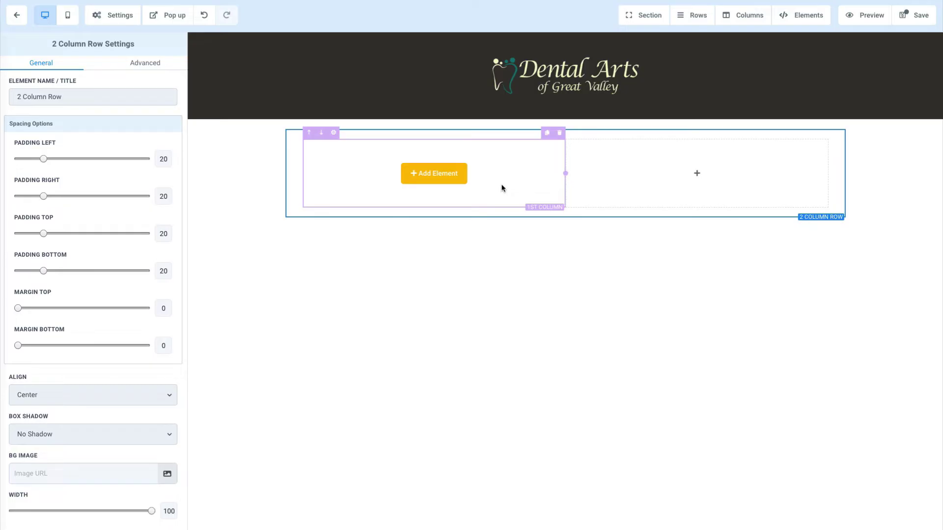
pyautogui.click(488, 192)
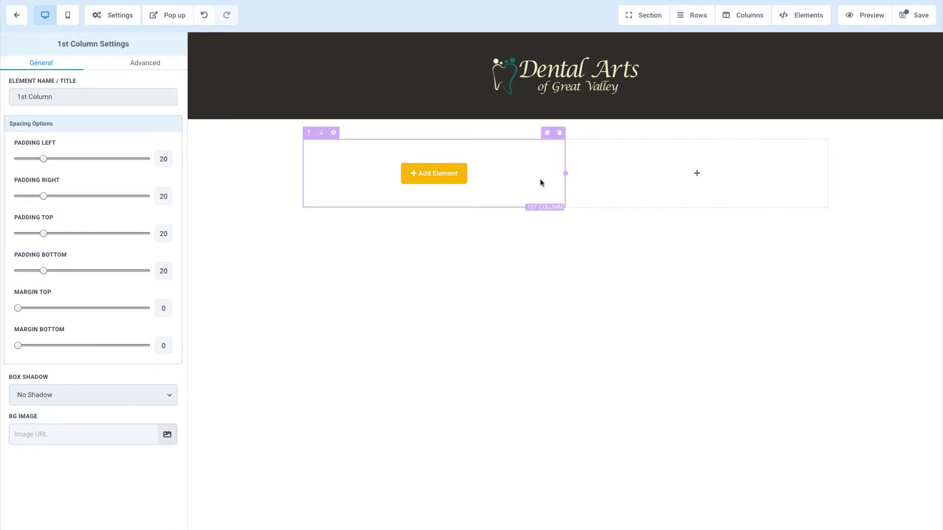
pyautogui.click(237, 170)
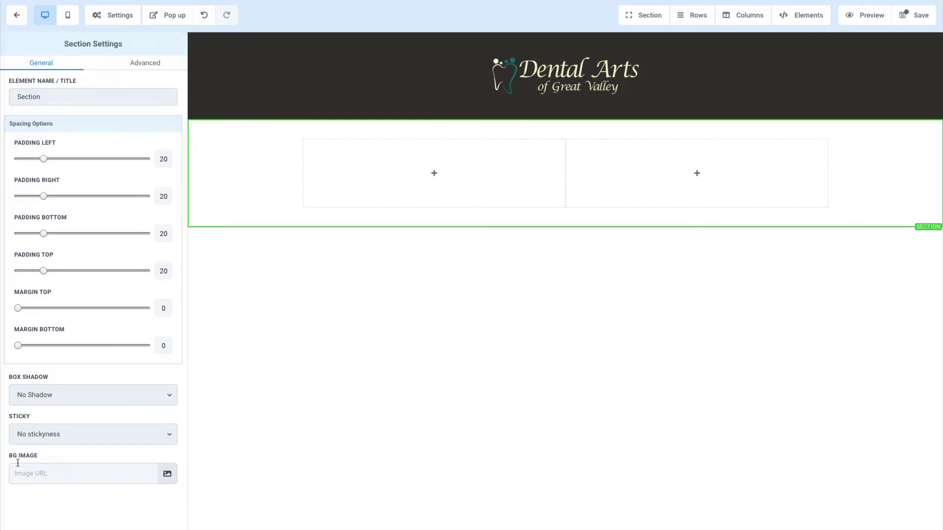
pyautogui.click(167, 473)
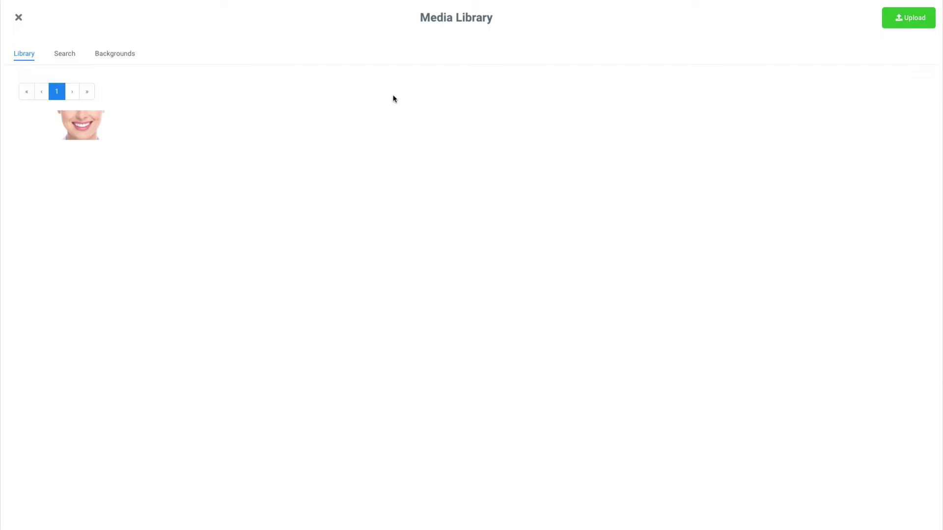
pyautogui.click(52, 130)
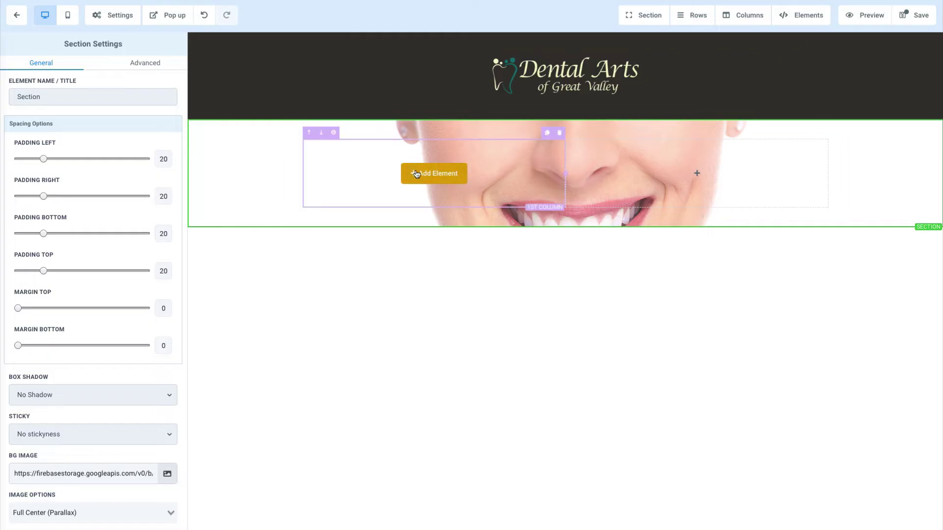
# - Add a headline reading 'When Was Your Last Cleaning?' to the first column
pyautogui.click(434, 172)
pyautogui.click(765, 105)
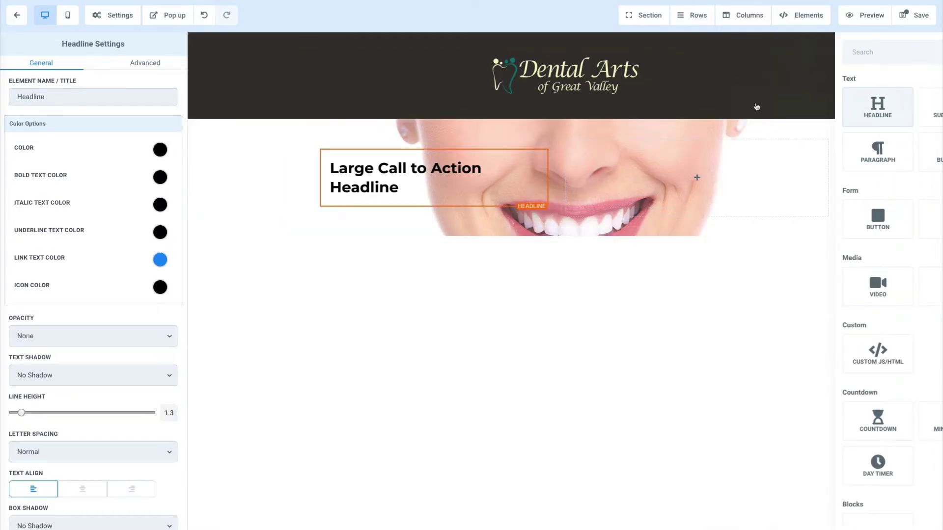
pyautogui.moveTo(406, 188); pyautogui.dragTo(315, 173)
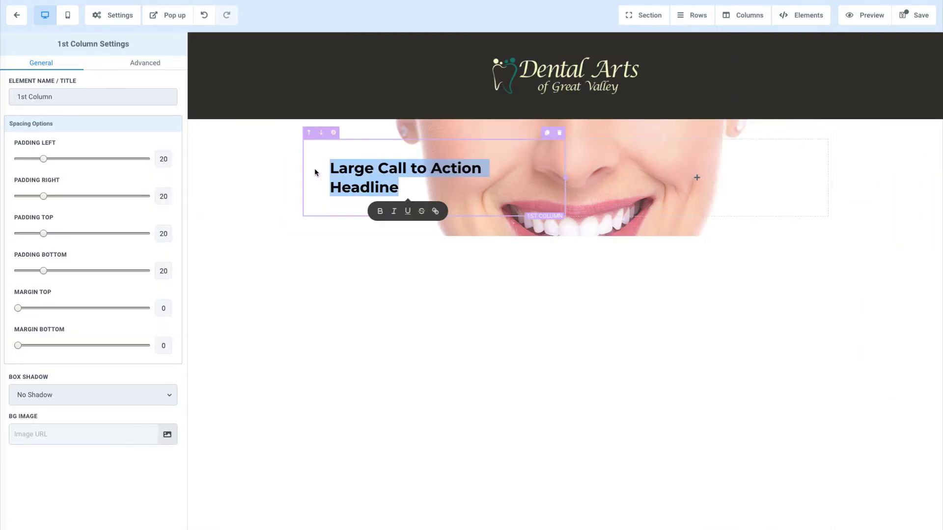
pyautogui.write('When W')
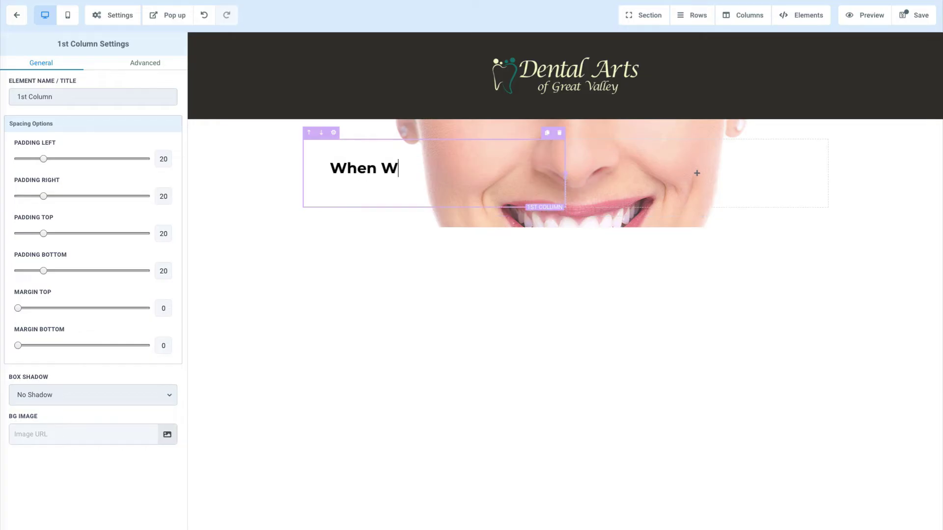
pyautogui.write('as Your Last ')
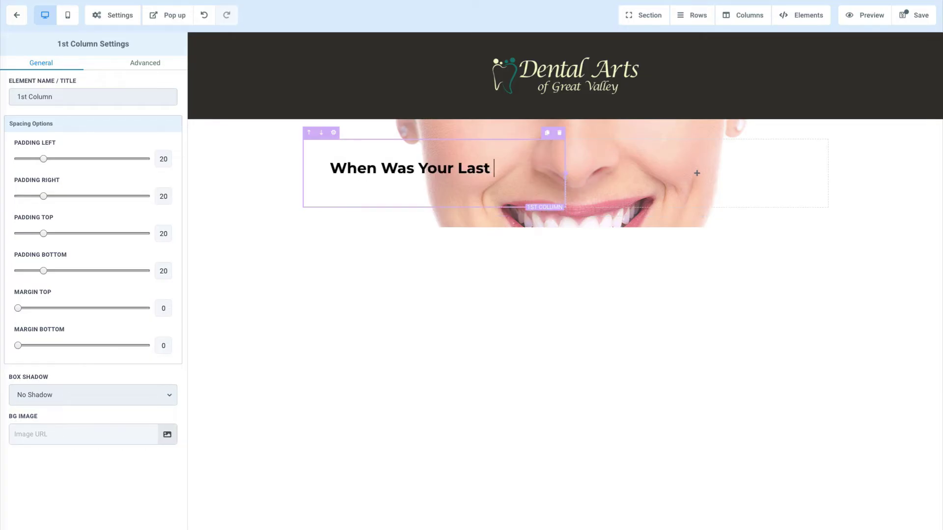
pyautogui.write('Cleaning?')
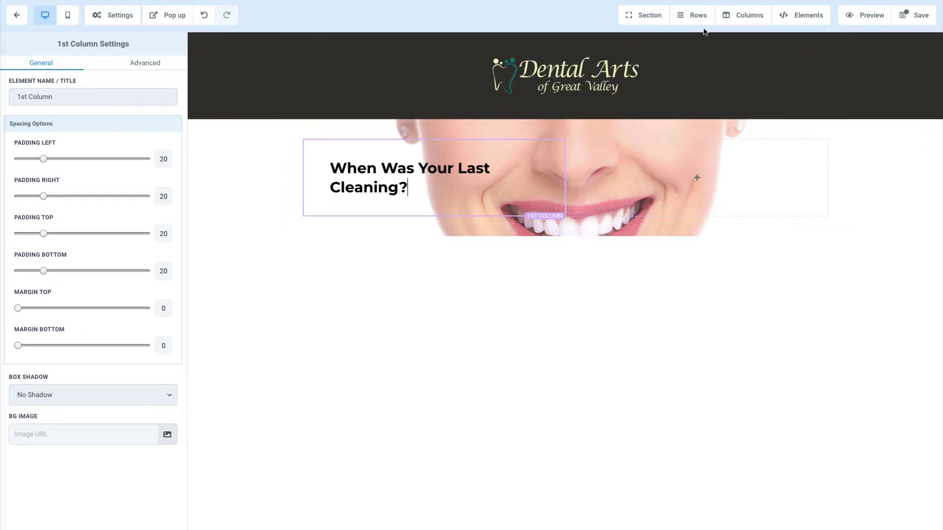
# - Add a sub-headline below it reading 'Claim a FREE Whitening with your next appointment'
pyautogui.moveTo(800, 15)
pyautogui.click(800, 36)
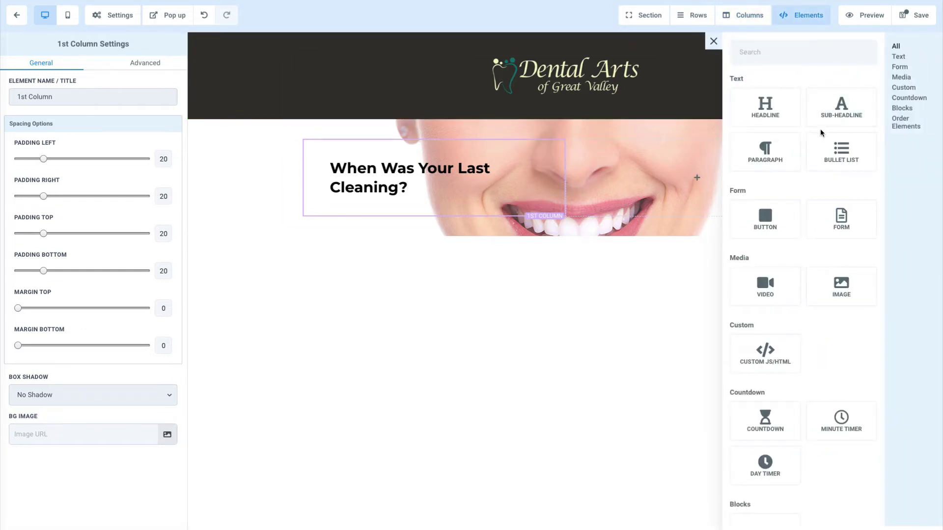
pyautogui.moveTo(838, 110); pyautogui.dragTo(405, 250)
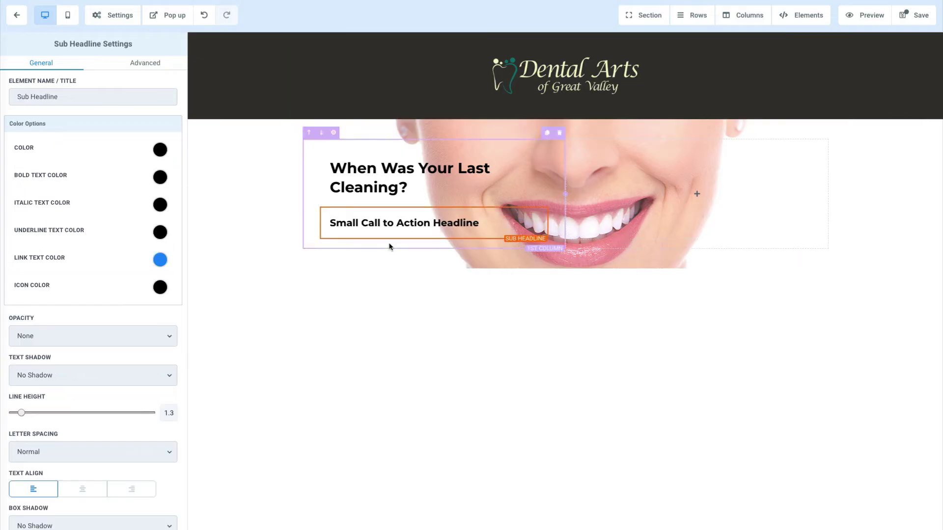
pyautogui.tripleClick(393, 227)
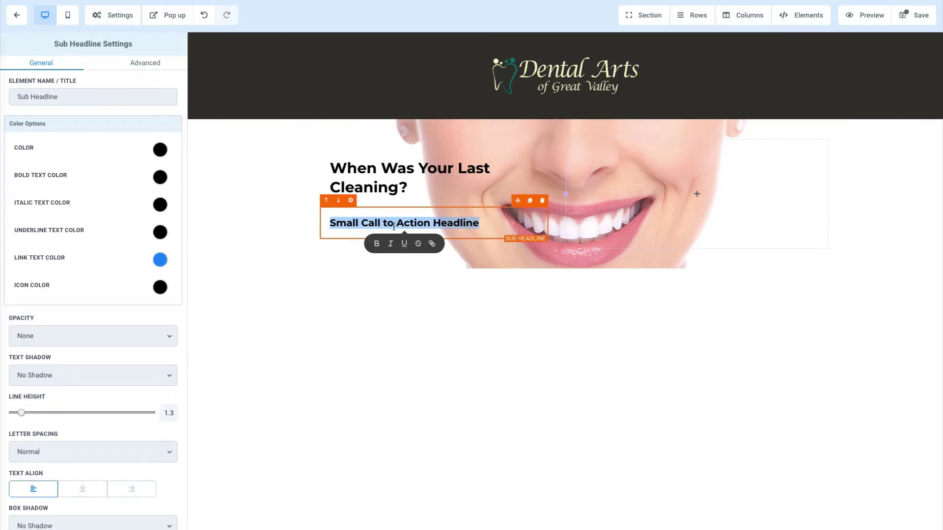
pyautogui.write('Cl')
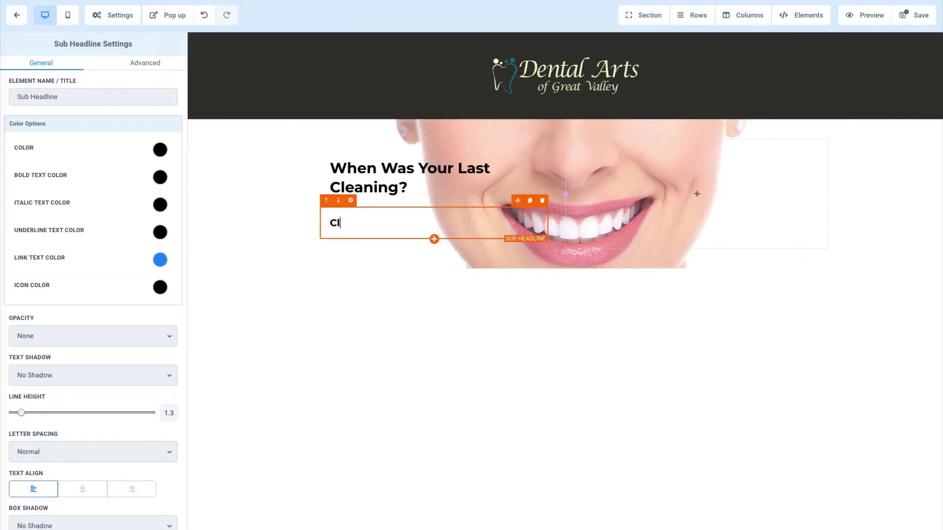
pyautogui.write('aim a FREE Wh')
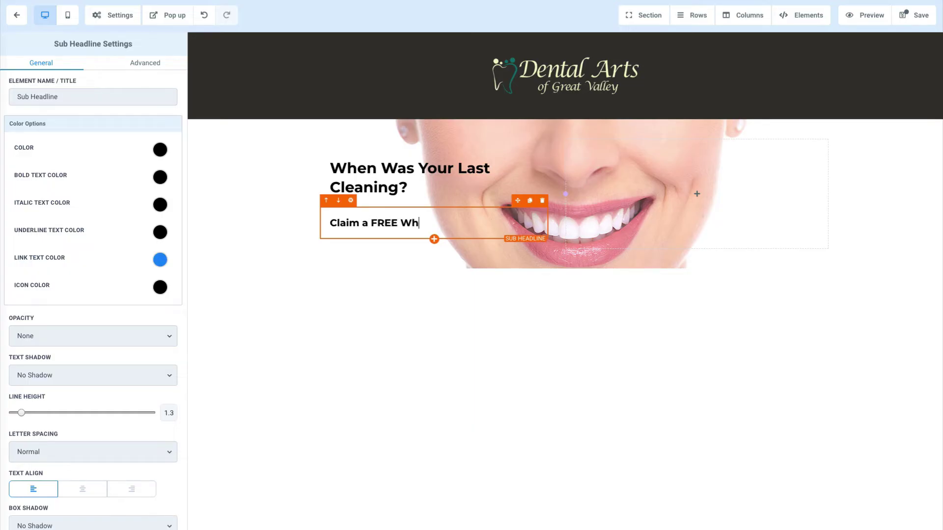
pyautogui.write('tiitening with your next appointment')
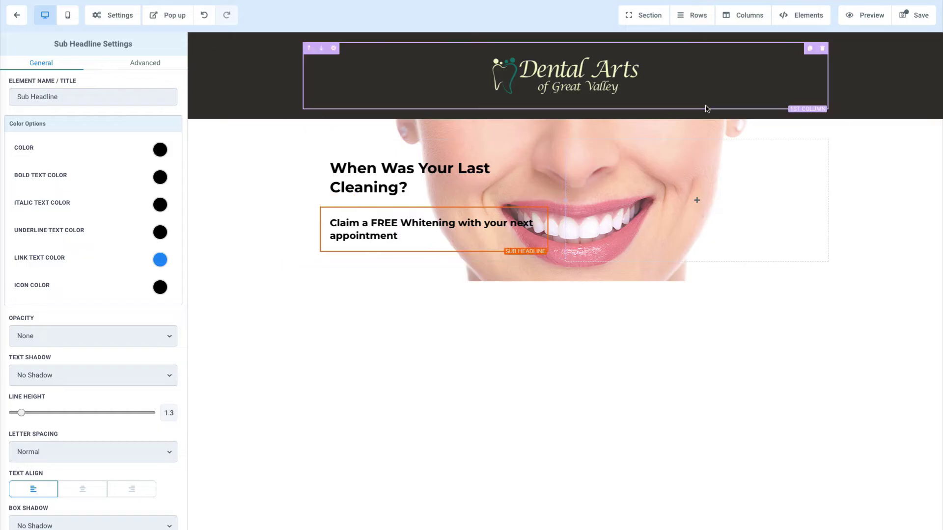
# - Embed the Free Teeth Whitening Claim form beneath the sub-headline
pyautogui.moveTo(796, 19)
pyautogui.click(797, 36)
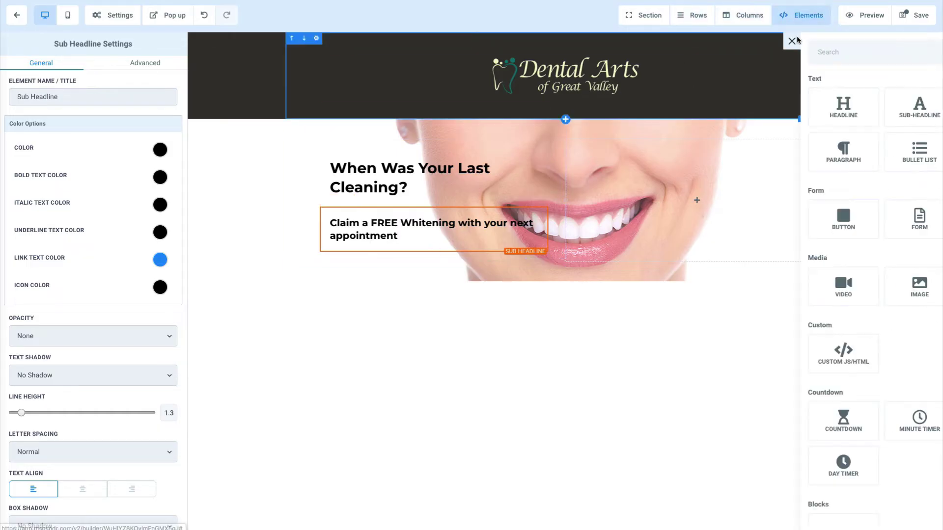
pyautogui.moveTo(840, 238); pyautogui.dragTo(467, 264)
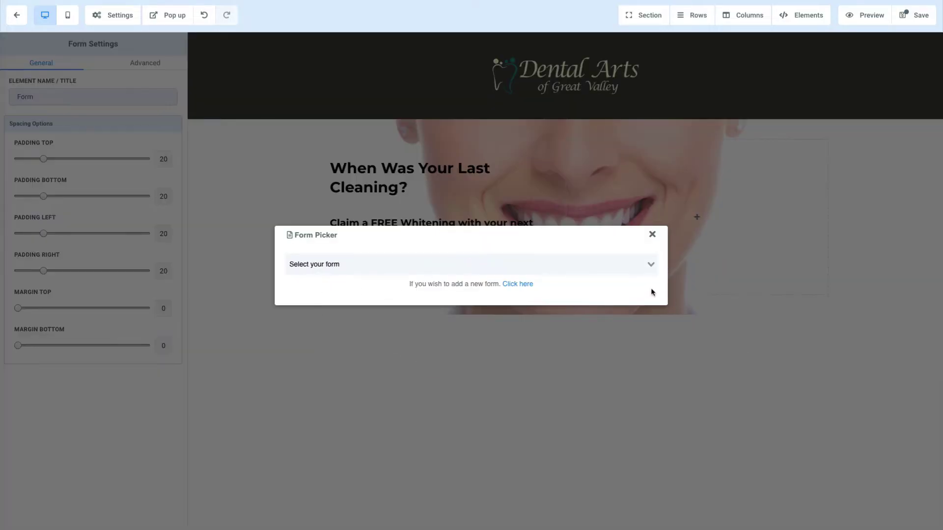
pyautogui.click(651, 267)
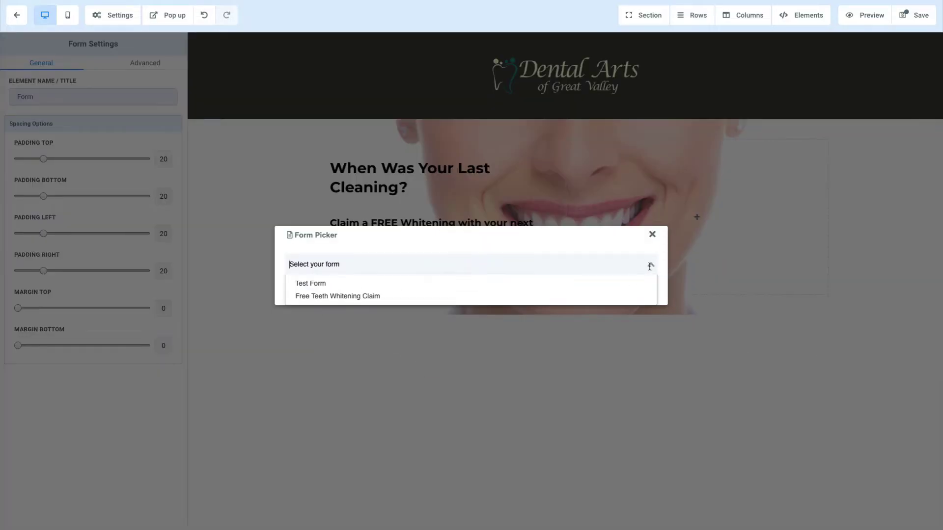
pyautogui.click(481, 294)
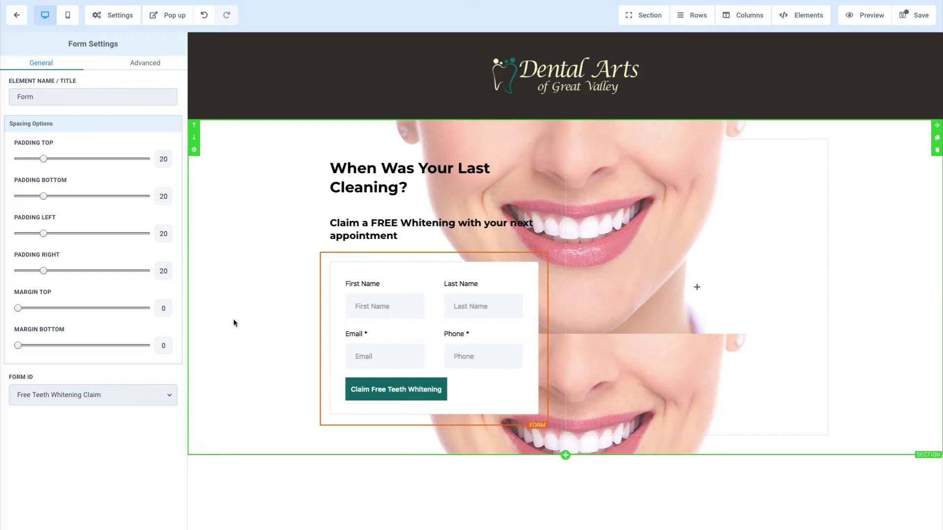
pyautogui.click(559, 185)
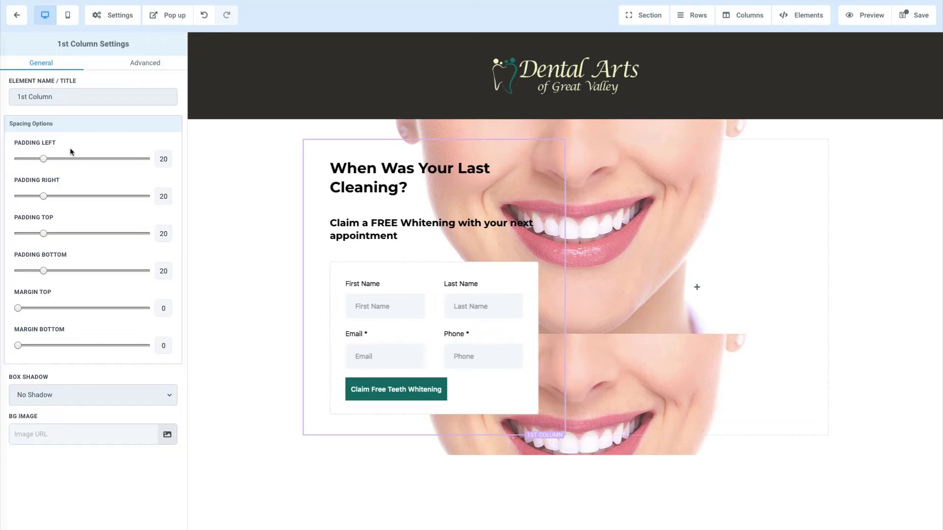
# - Give the left content column a dark teal background colour
pyautogui.click(151, 70)
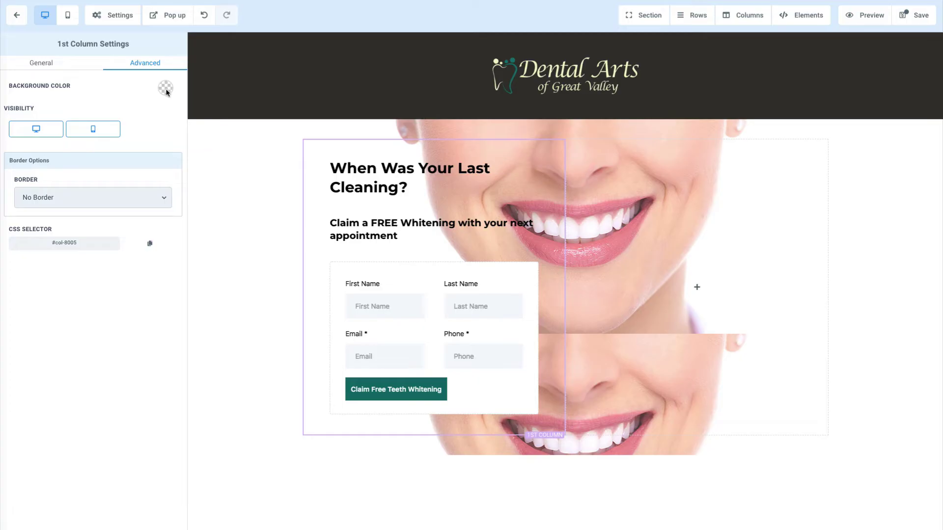
pyautogui.click(166, 89)
pyautogui.click(155, 127)
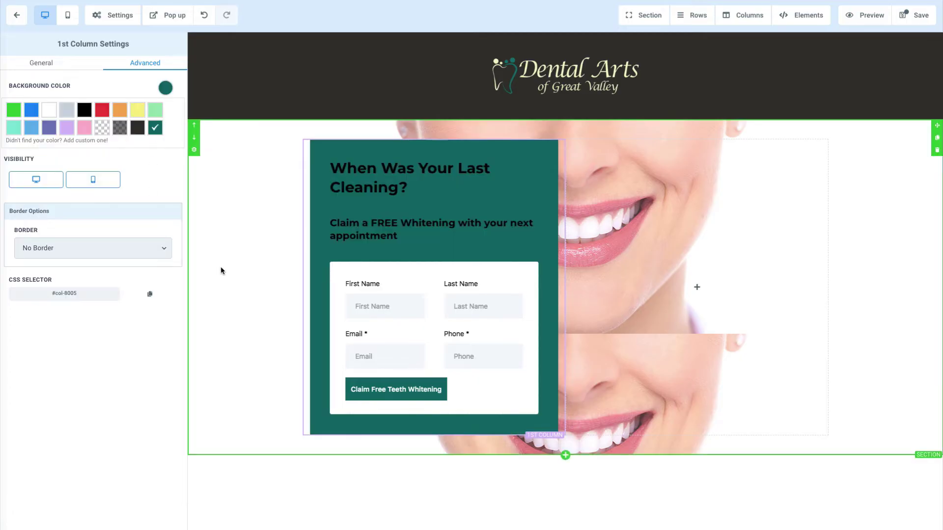
# - Make the sub-headline and headline text white, keeping the sub-headline background transparent
pyautogui.click(371, 236)
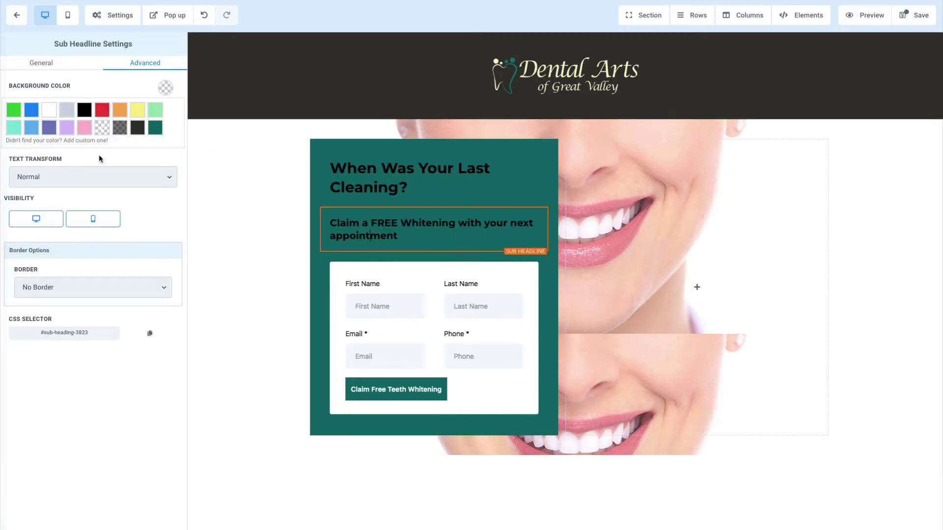
pyautogui.click(51, 114)
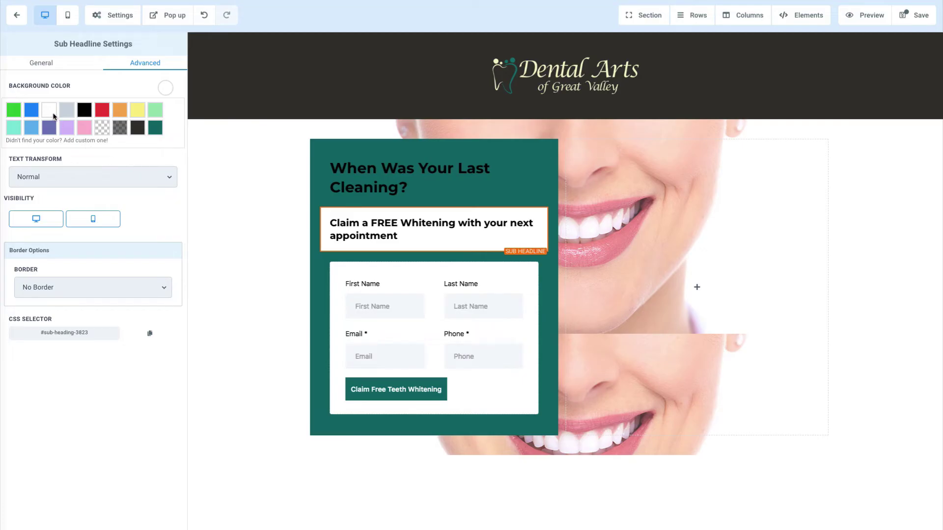
pyautogui.click(106, 131)
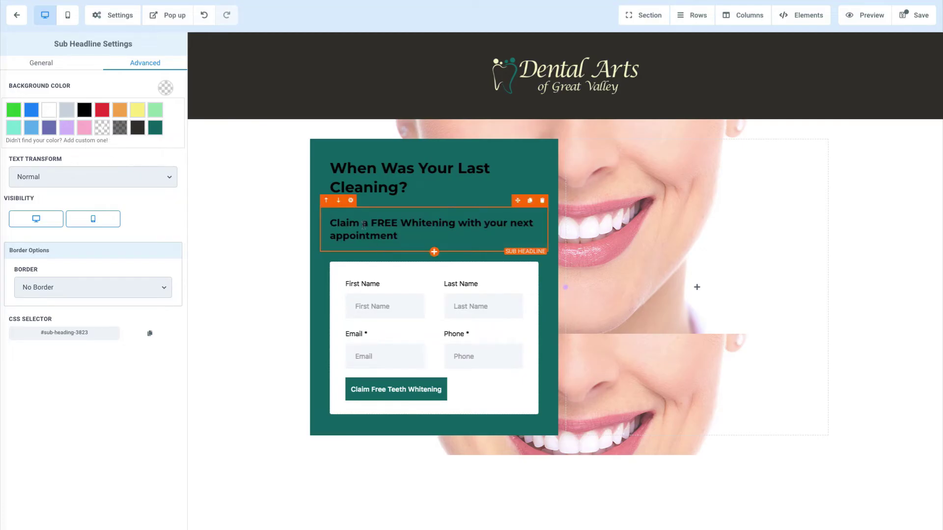
pyautogui.click(57, 68)
pyautogui.click(163, 152)
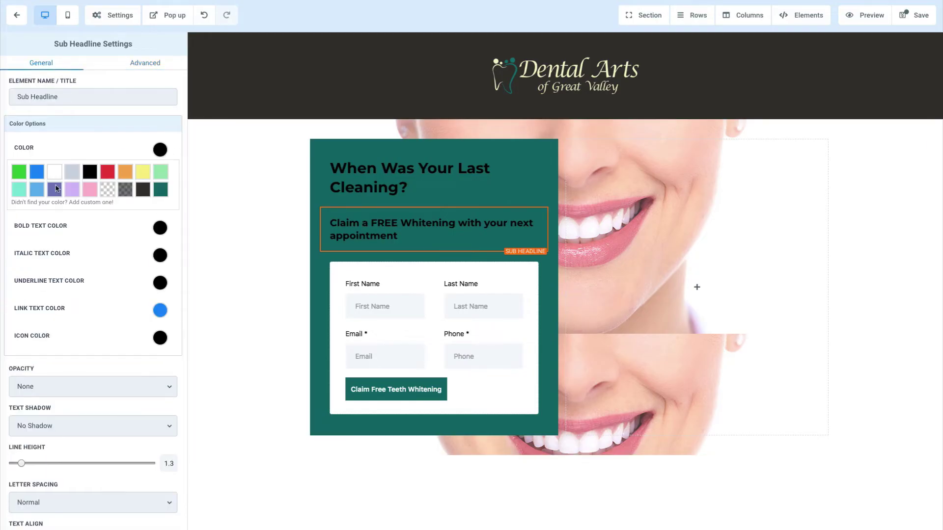
pyautogui.click(54, 177)
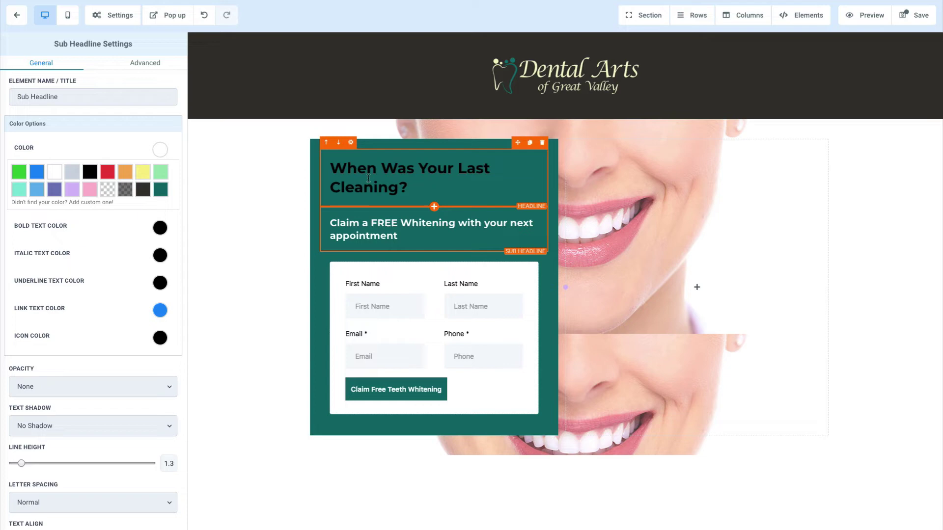
pyautogui.click(367, 179)
pyautogui.click(55, 172)
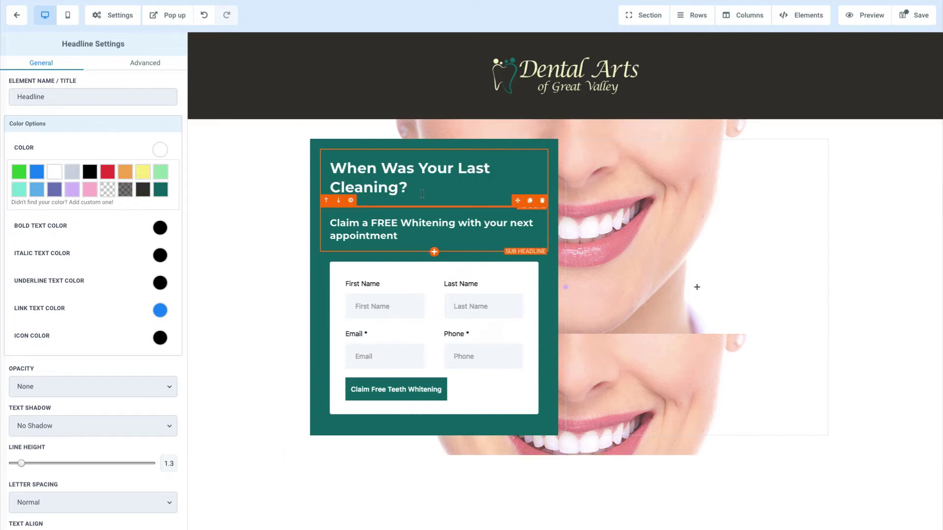
# - Set sub-headline padding to 3 top and 10 bottom, and headline bottom padding to 10
pyautogui.click(396, 220)
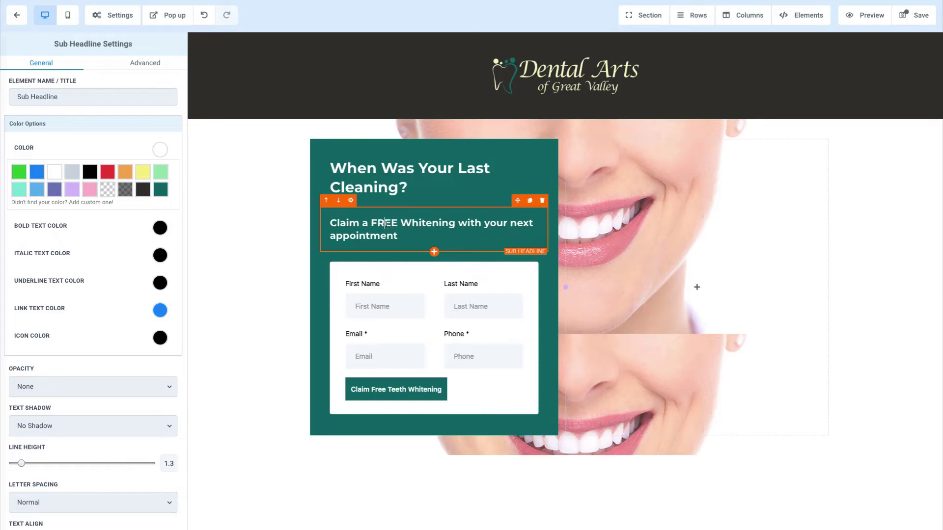
pyautogui.scroll(-6, 87, 334)
pyautogui.scroll(-3, 87, 334)
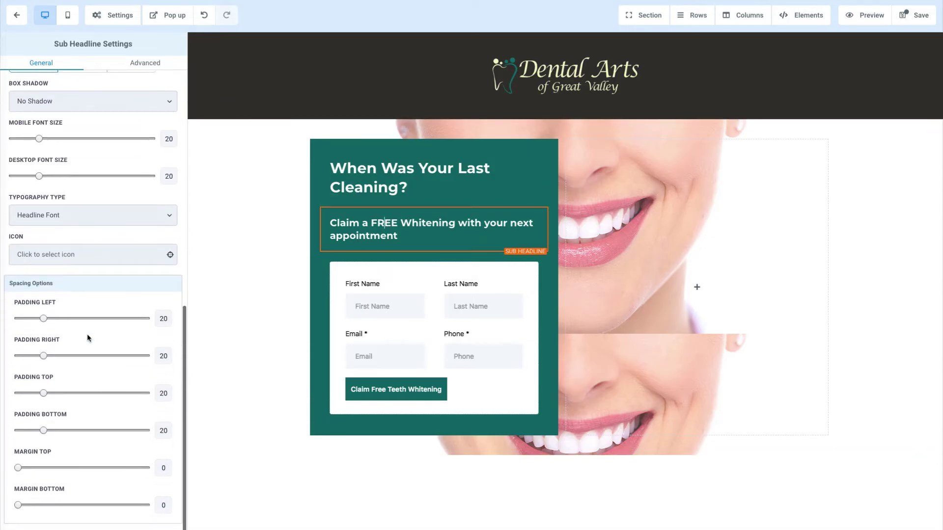
pyautogui.moveTo(44, 394); pyautogui.dragTo(24, 396)
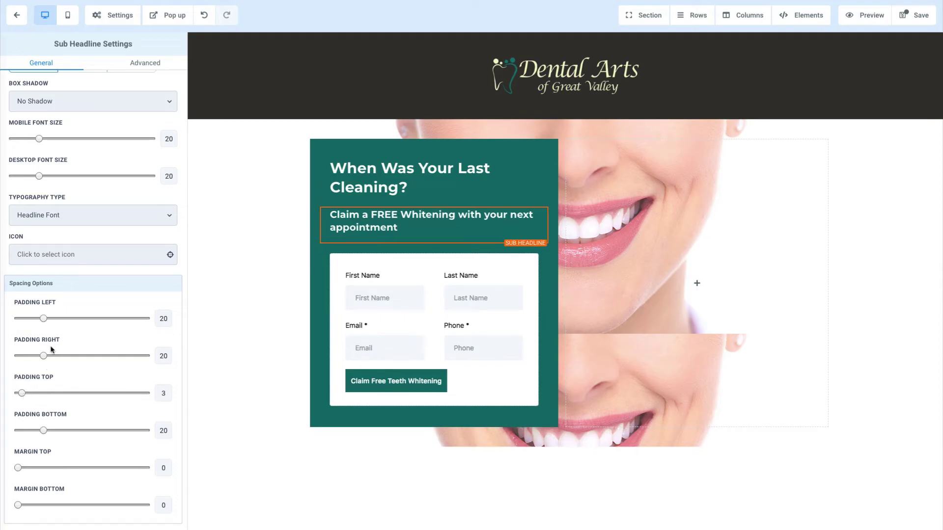
pyautogui.click(382, 189)
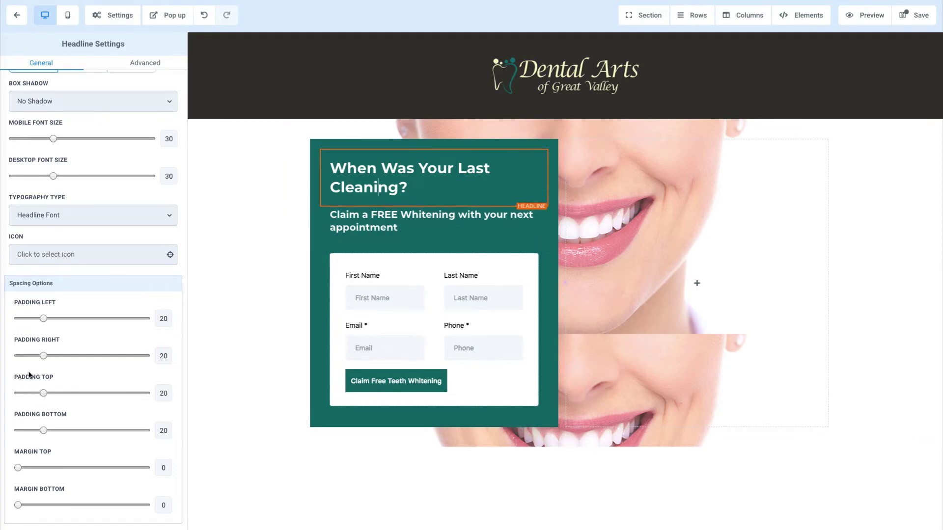
pyautogui.moveTo(45, 431); pyautogui.dragTo(34, 430)
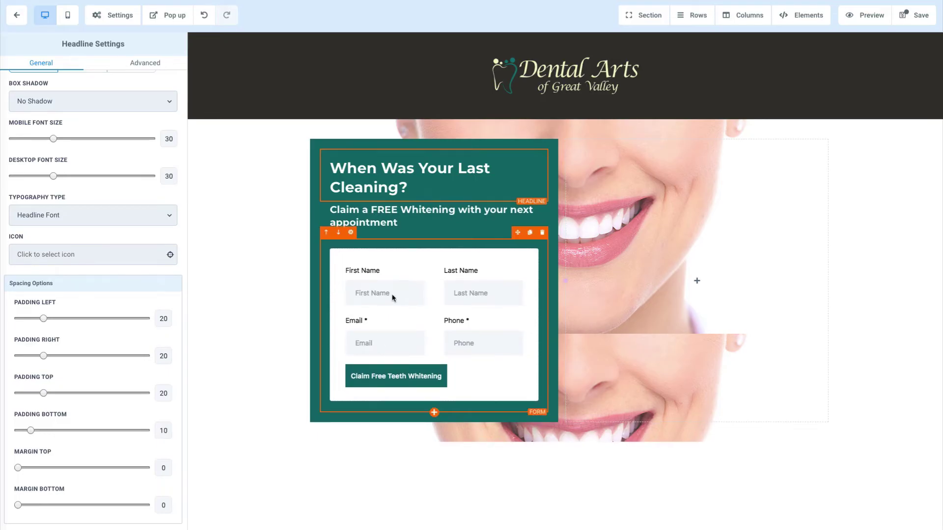
pyautogui.click(370, 223)
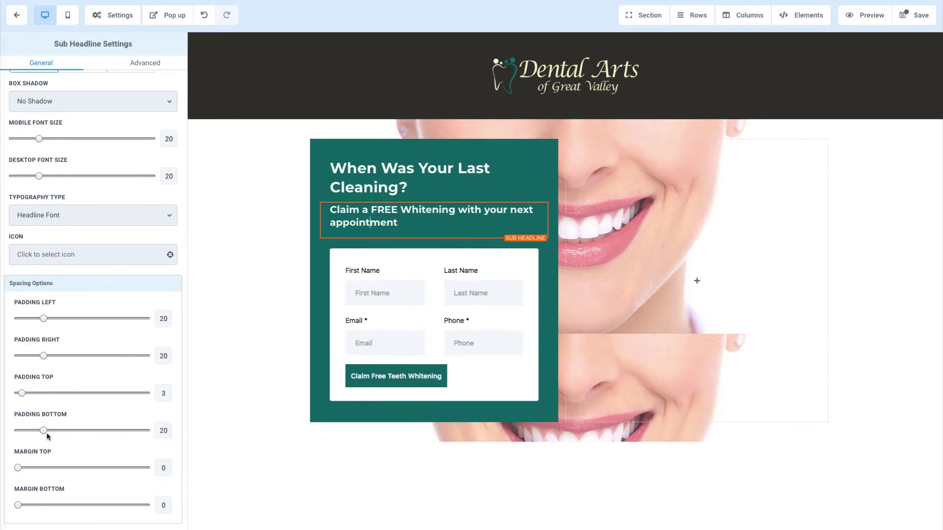
pyautogui.moveTo(48, 437); pyautogui.dragTo(34, 435)
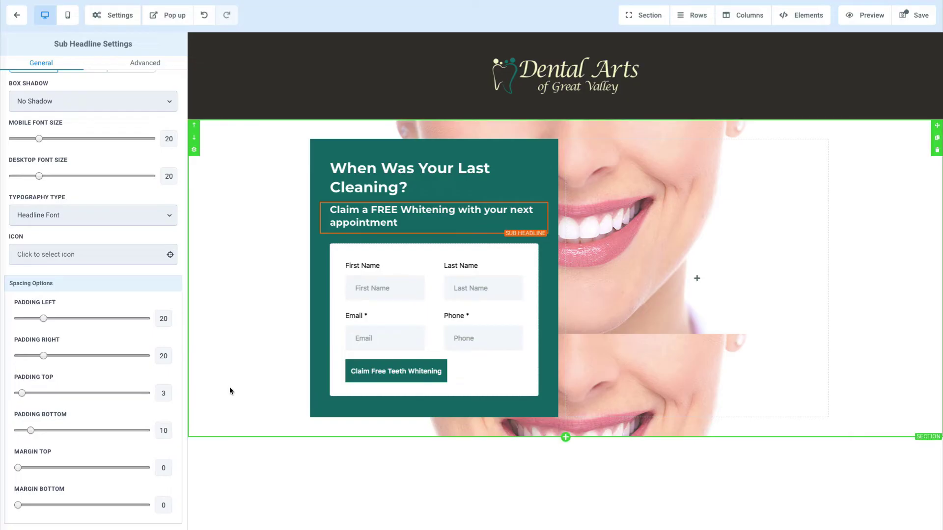
pyautogui.click(225, 274)
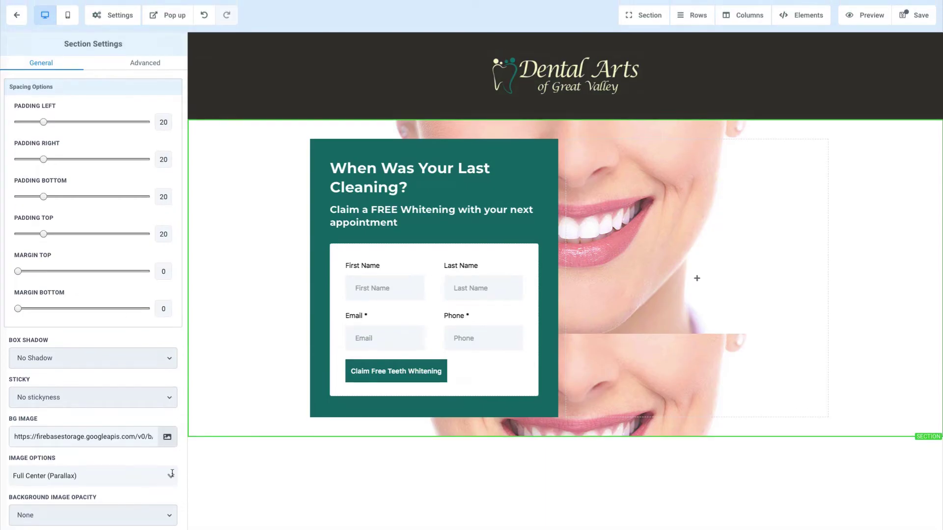
# - Set the hero section's background image option to Full Center
pyautogui.click(172, 474)
pyautogui.click(105, 508)
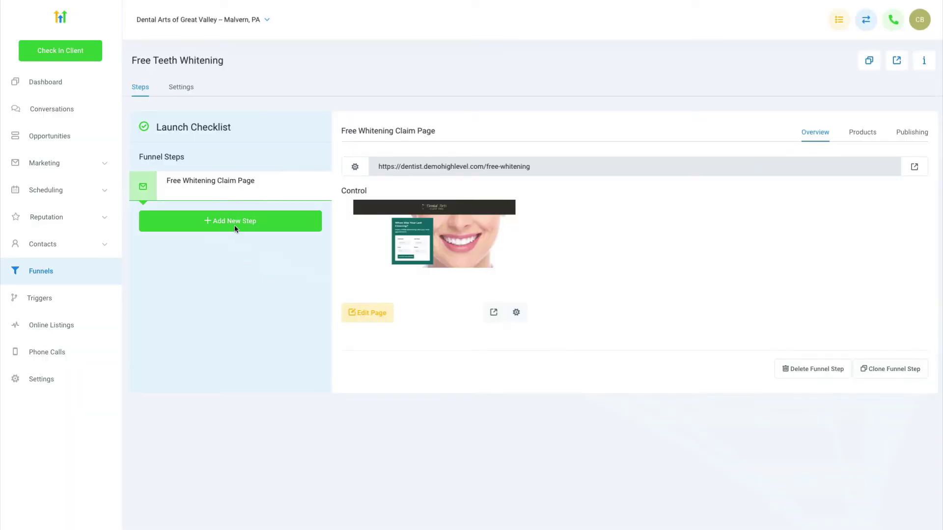
# - Create a 'Free Whitening Thank You' funnel step and open its blank page in the editor
pyautogui.click(232, 222)
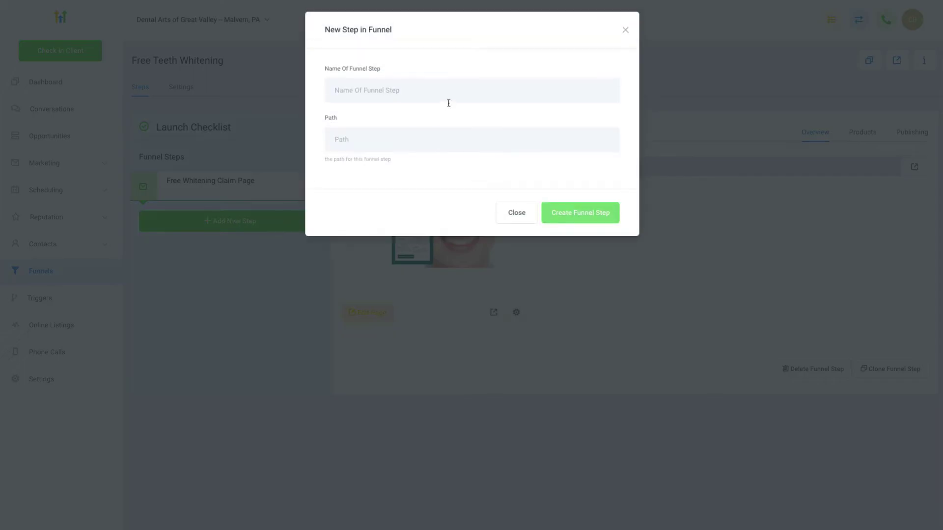
pyautogui.click(408, 88)
pyautogui.write('Free Whitening Thank You')
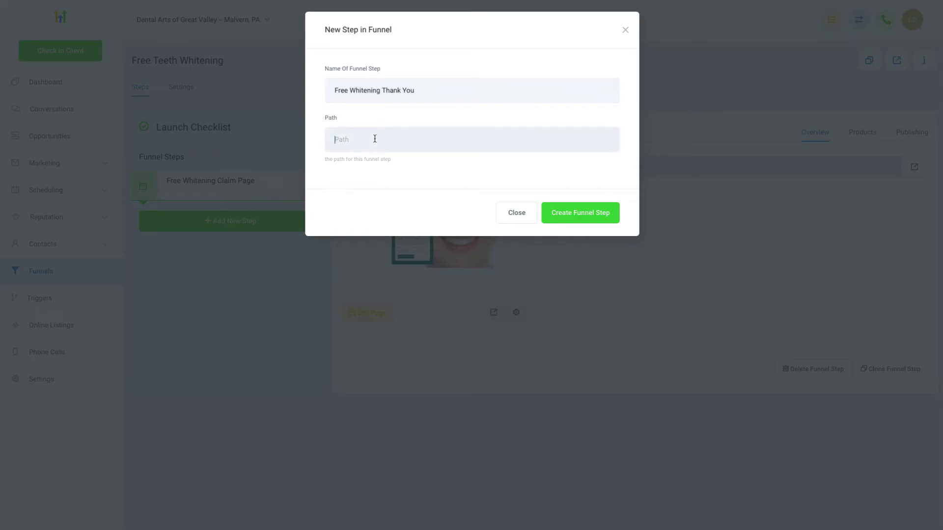
pyautogui.click(578, 213)
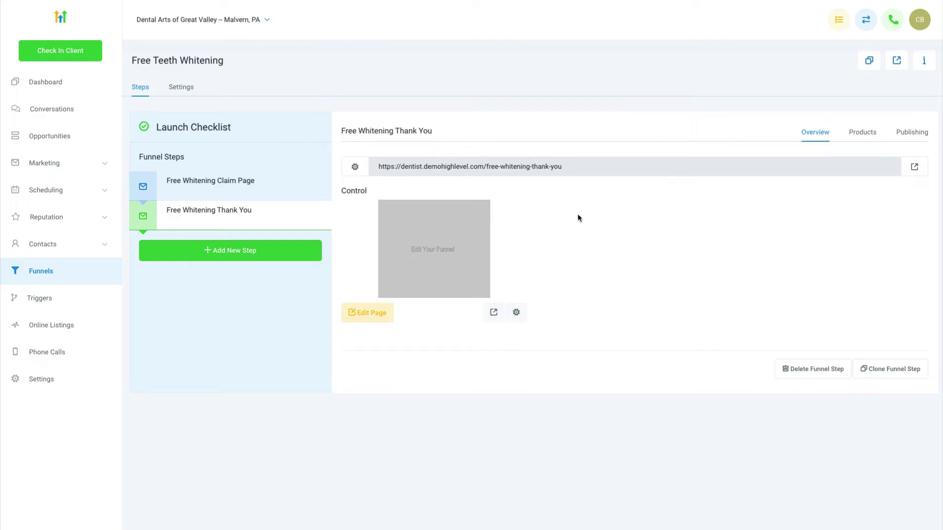
pyautogui.click(381, 315)
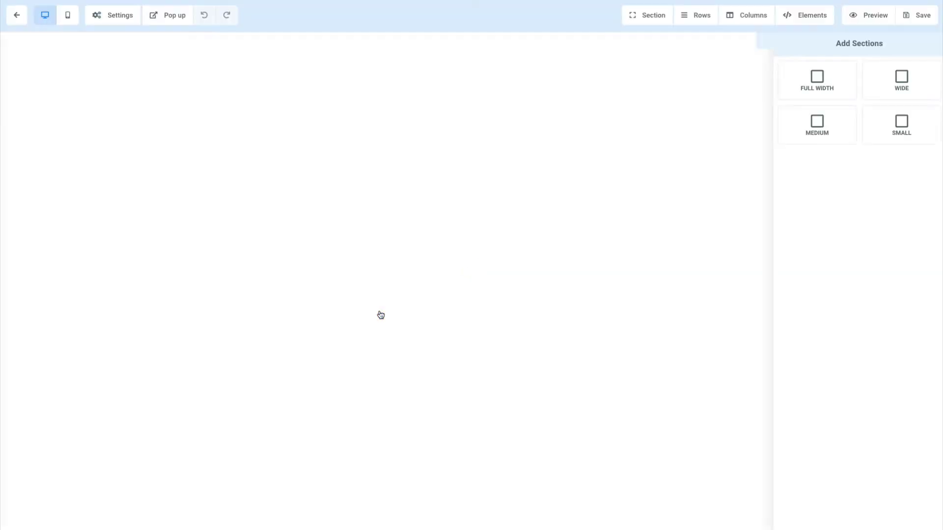
# - Add a full-width section with a #353430 background sampled from the Dental Arts header, then add a row
pyautogui.moveTo(786, 95); pyautogui.dragTo(550, 102)
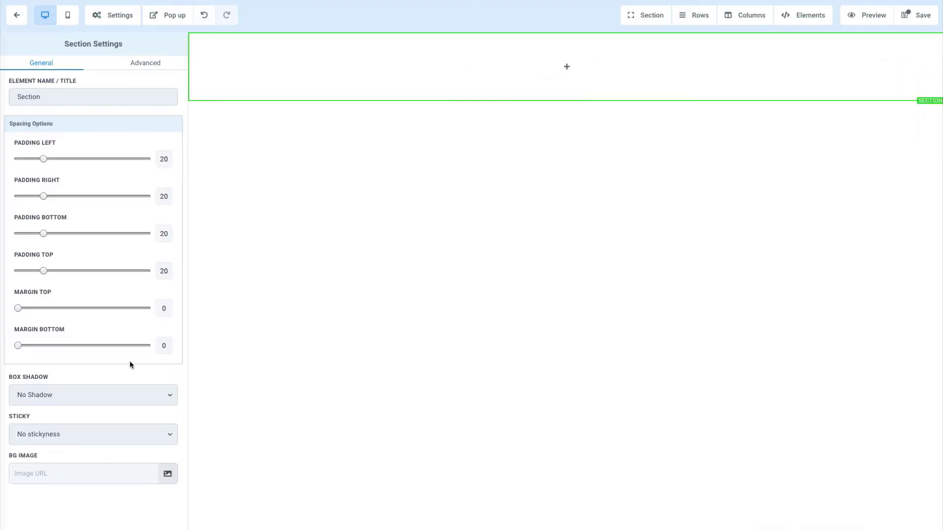
pyautogui.click(148, 64)
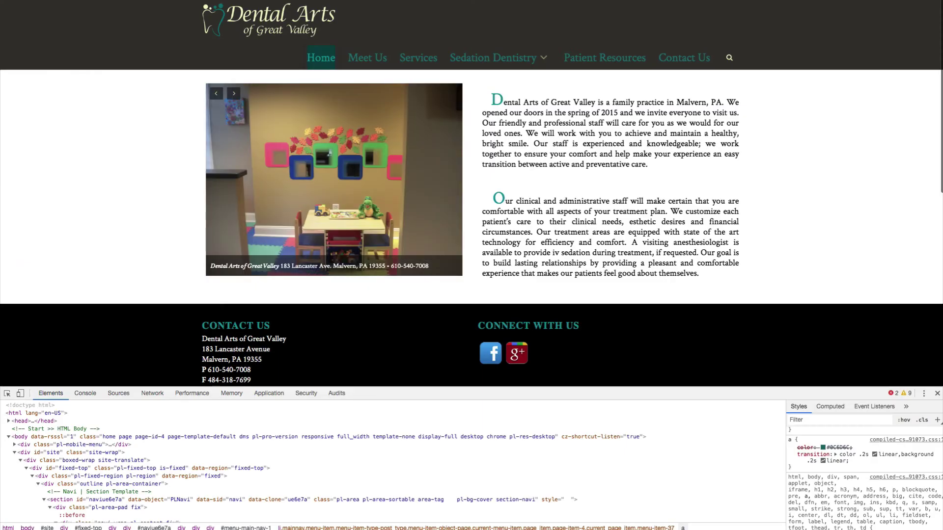
pyautogui.click(830, 7)
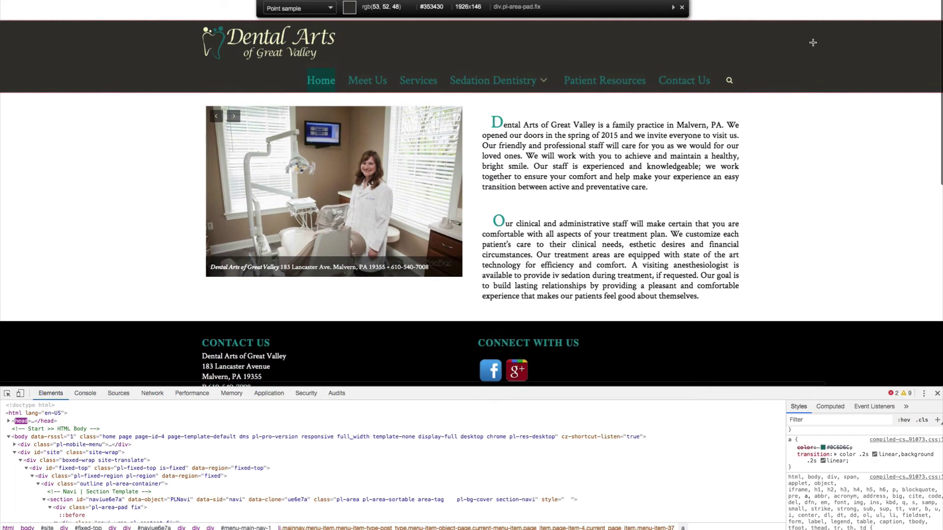
pyautogui.click(807, 67)
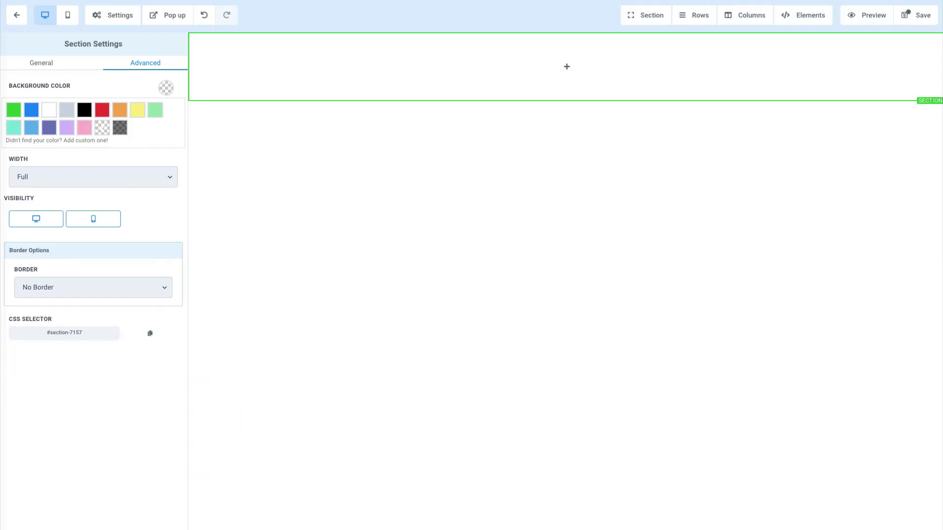
pyautogui.click(87, 141)
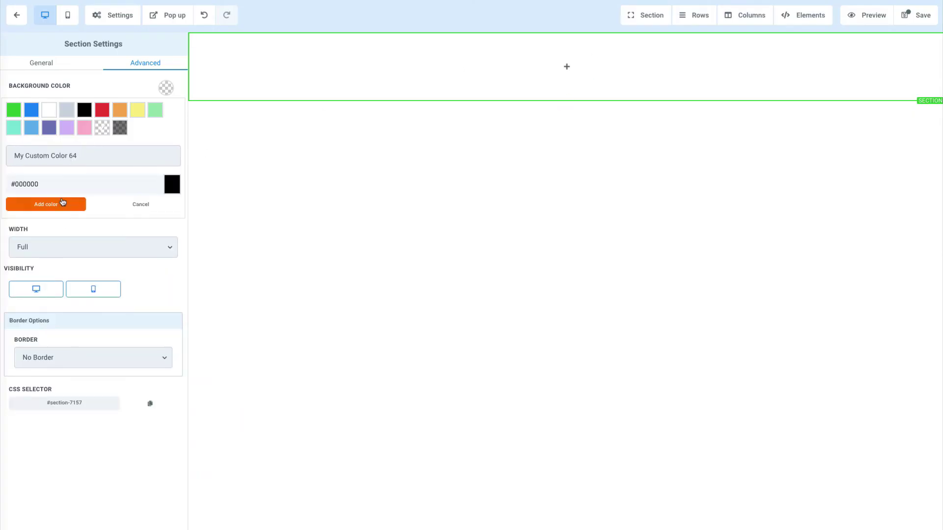
pyautogui.tripleClick(58, 184)
pyautogui.hotkey('ctrl', 'v')
pyautogui.click(68, 206)
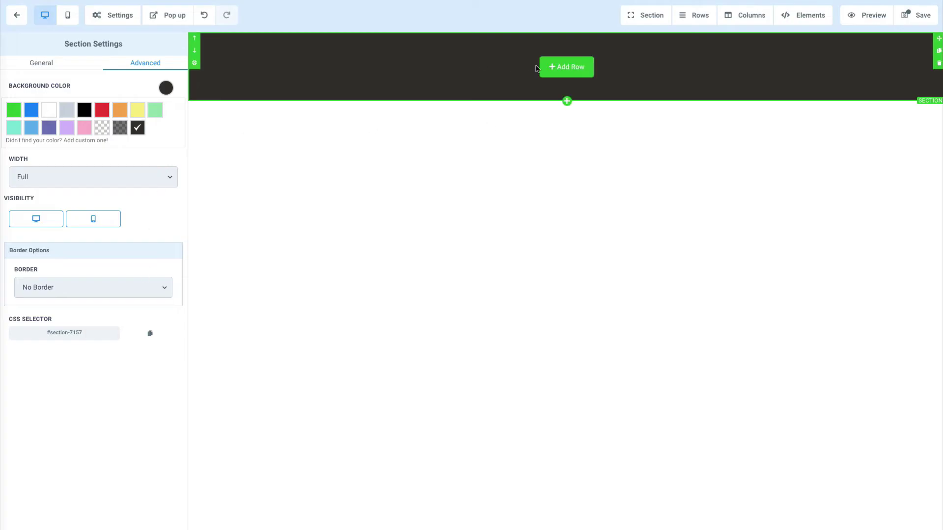
pyautogui.click(565, 67)
# - Add an image element to a one-column row, using the copied Dental Arts logo address as its URL
pyautogui.click(819, 92)
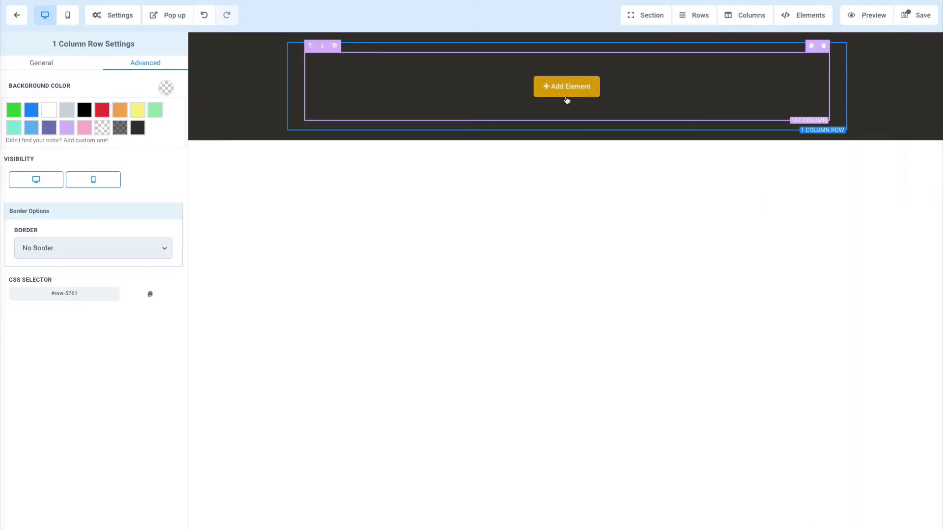
pyautogui.click(567, 89)
pyautogui.click(841, 301)
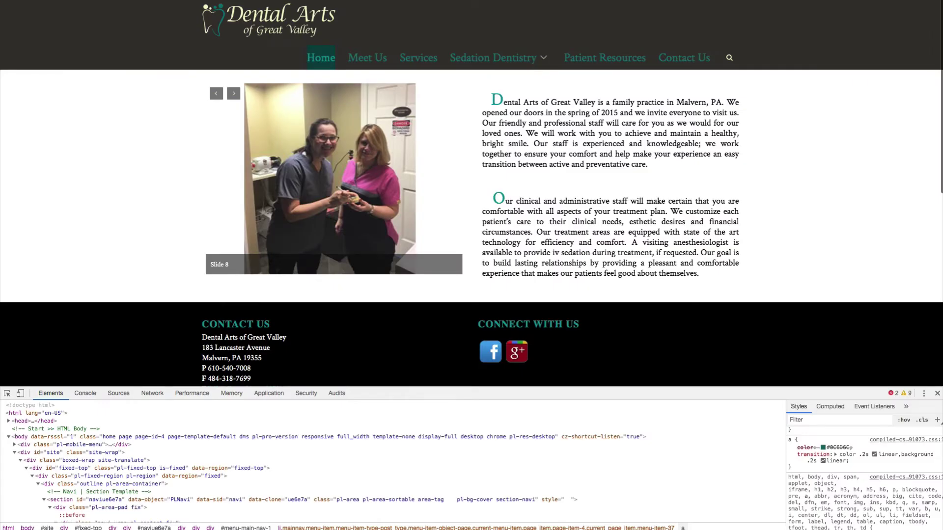
pyautogui.rightClick(275, 18)
pyautogui.click(316, 136)
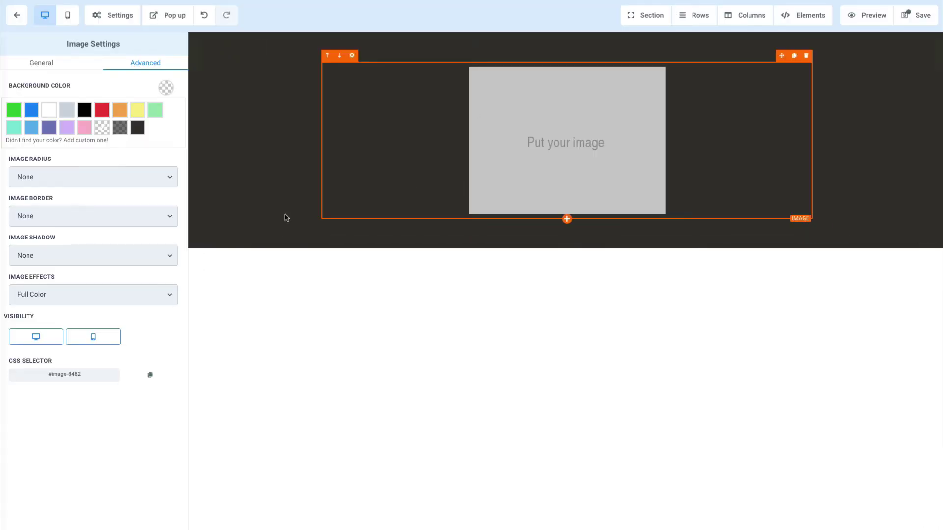
pyautogui.click(49, 65)
pyautogui.scroll(-1, 108, 440)
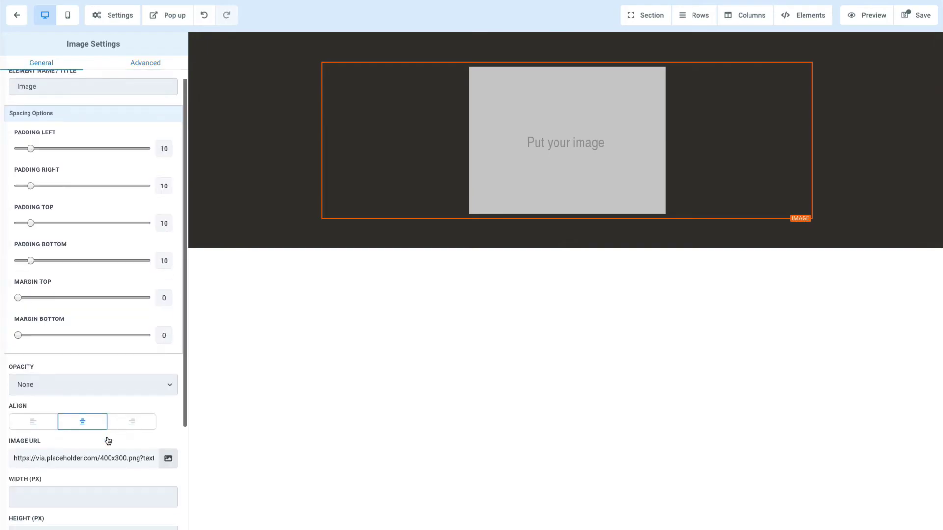
pyautogui.tripleClick(103, 439)
pyautogui.hotkey('ctrl', 'v')
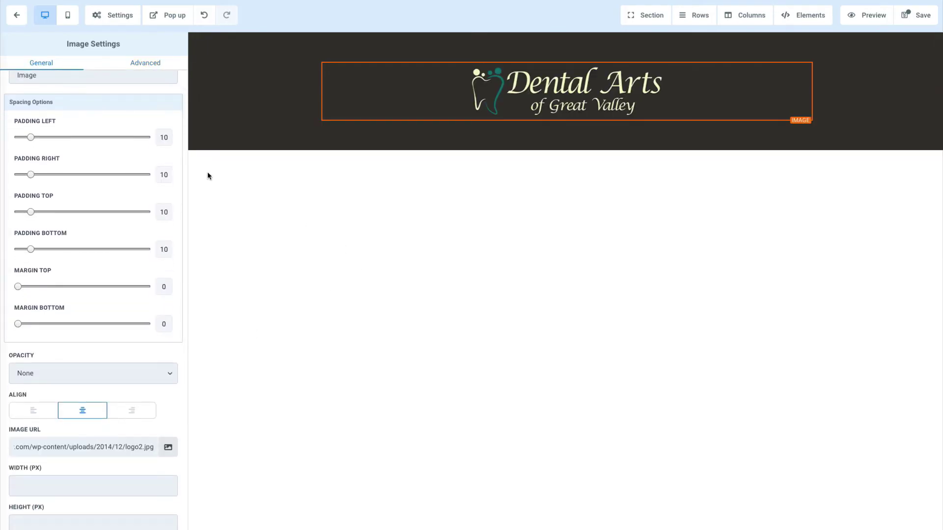
# - Set the header section's top and bottom padding to 0 and the logo width to 300 px
pyautogui.click(228, 127)
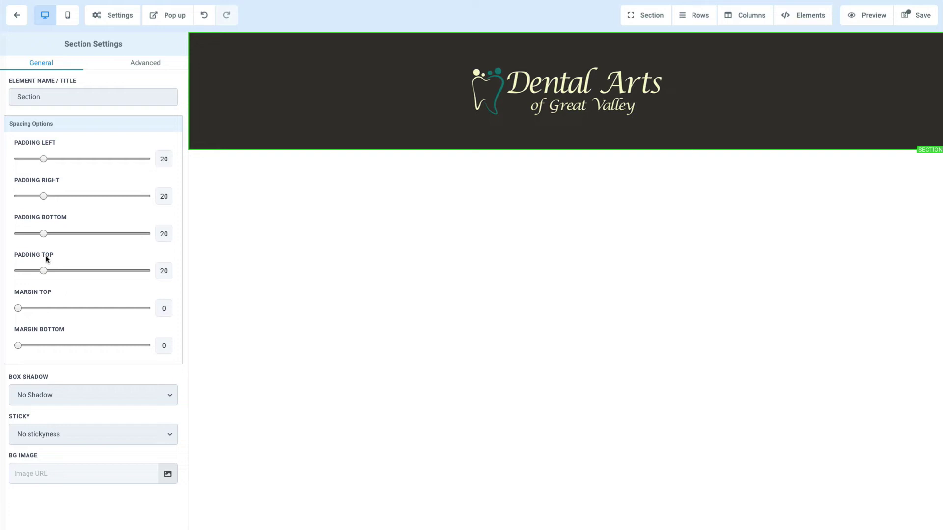
pyautogui.moveTo(44, 270); pyautogui.dragTo(11, 272)
pyautogui.moveTo(42, 233); pyautogui.dragTo(17, 234)
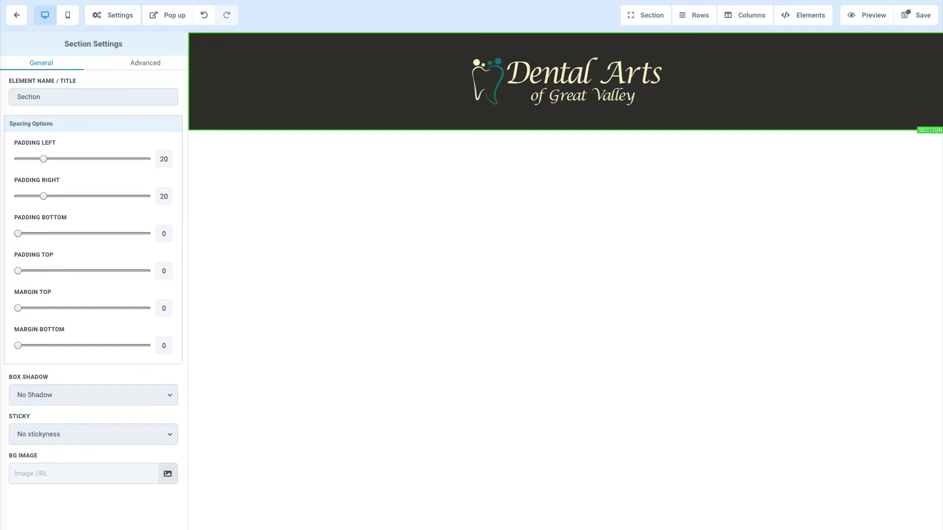
pyautogui.click(565, 83)
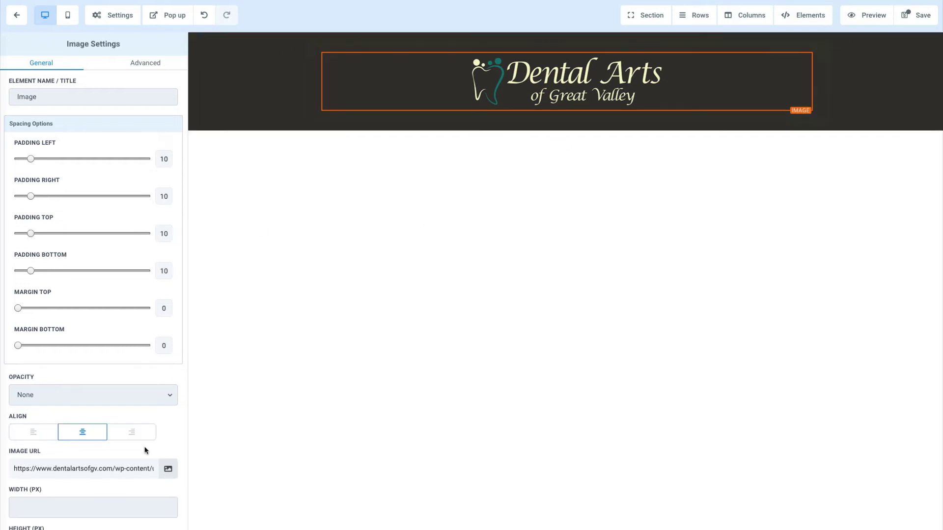
pyautogui.scroll(-3, 92, 460)
pyautogui.click(52, 365)
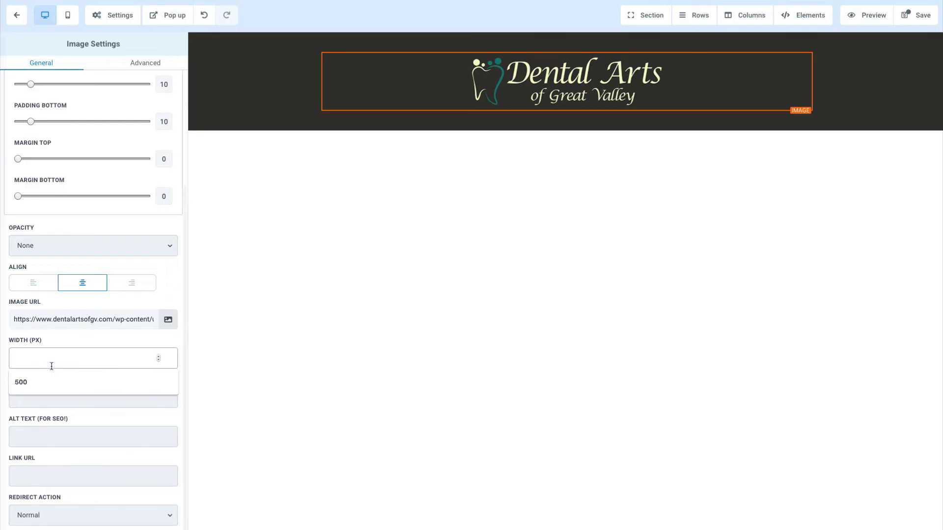
pyautogui.write('300')
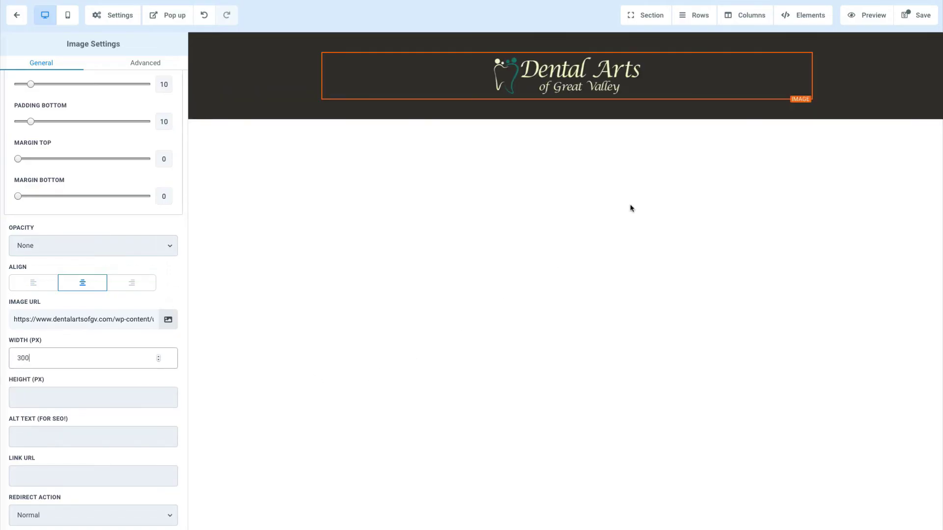
# - Add a full-width section with a one-column row below the logo header
pyautogui.moveTo(775, 74)
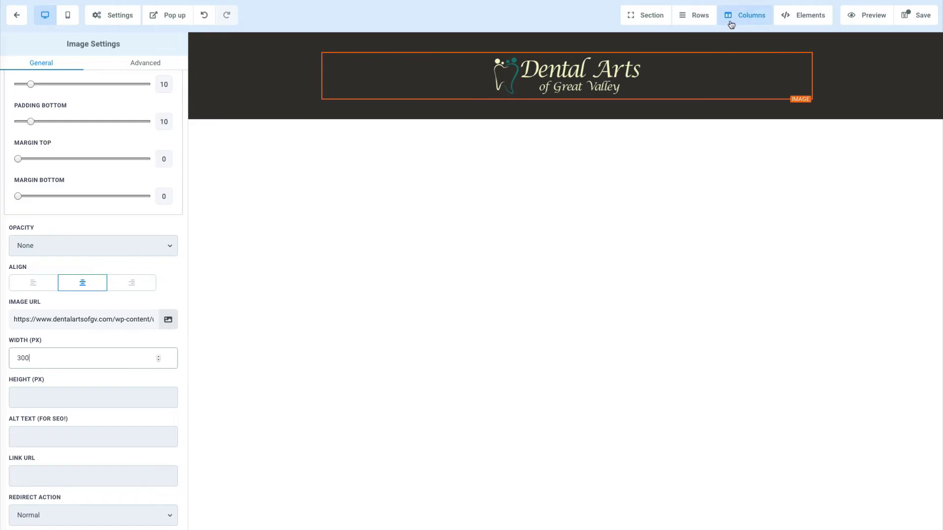
pyautogui.click(644, 22)
pyautogui.click(646, 37)
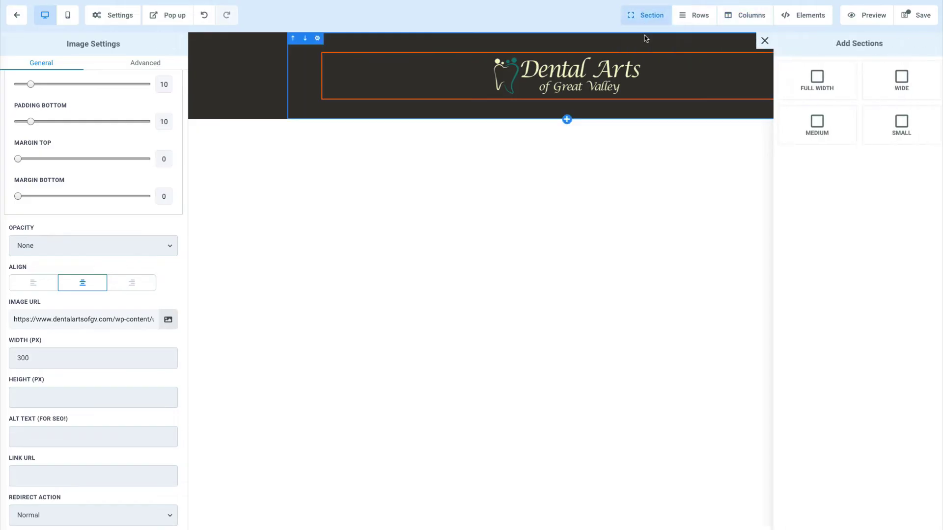
pyautogui.moveTo(811, 69); pyautogui.dragTo(540, 153)
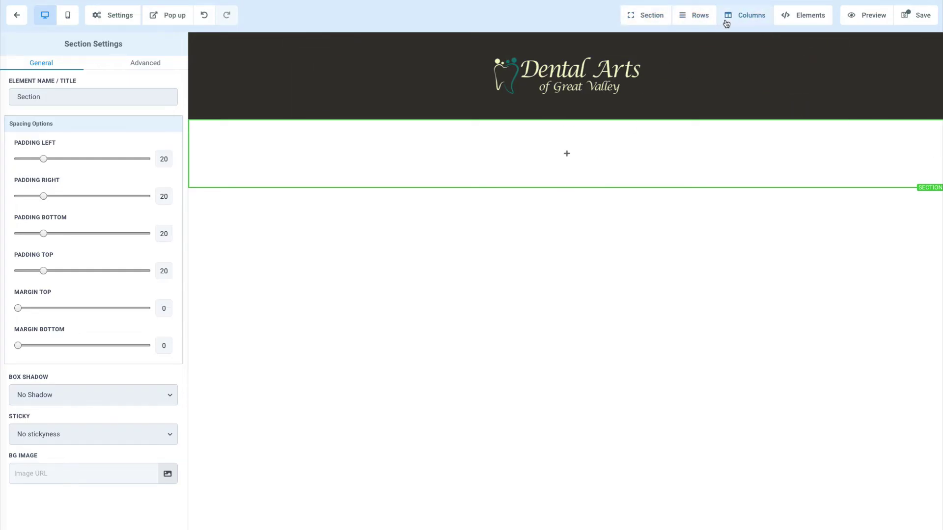
pyautogui.click(565, 153)
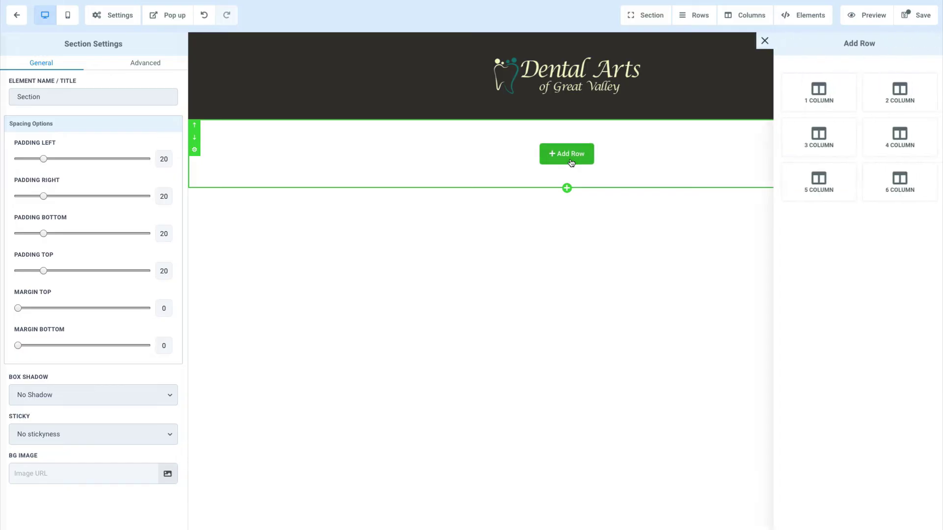
pyautogui.click(821, 104)
# - Add the headline 'Thank You For Claiming Our Promotion' and sub-headline 'The next step is to choose a date & time for your consultation below'
pyautogui.click(565, 173)
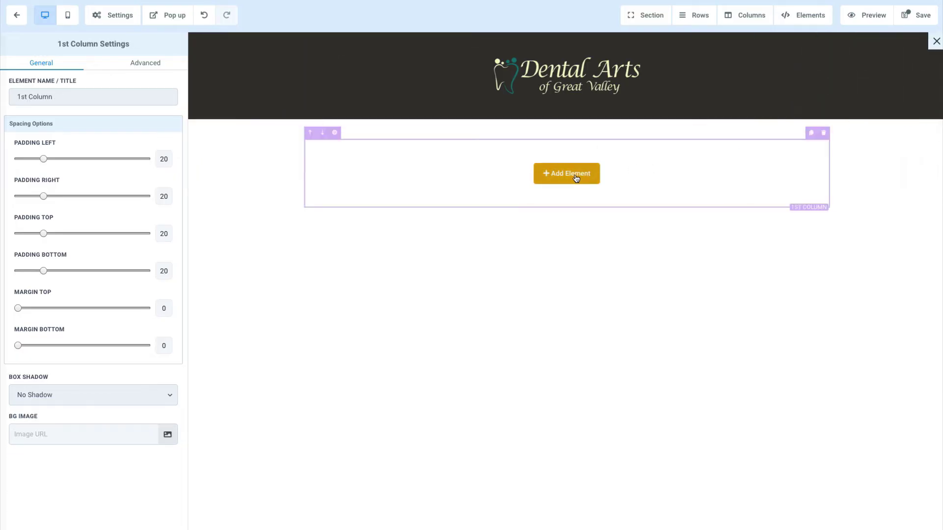
pyautogui.click(766, 104)
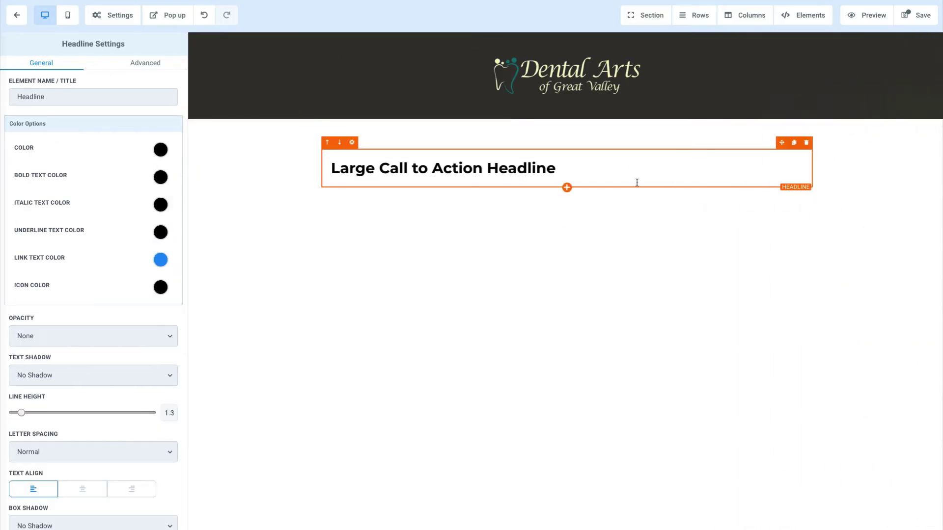
pyautogui.tripleClick(553, 171)
pyautogui.write('Thank Yo')
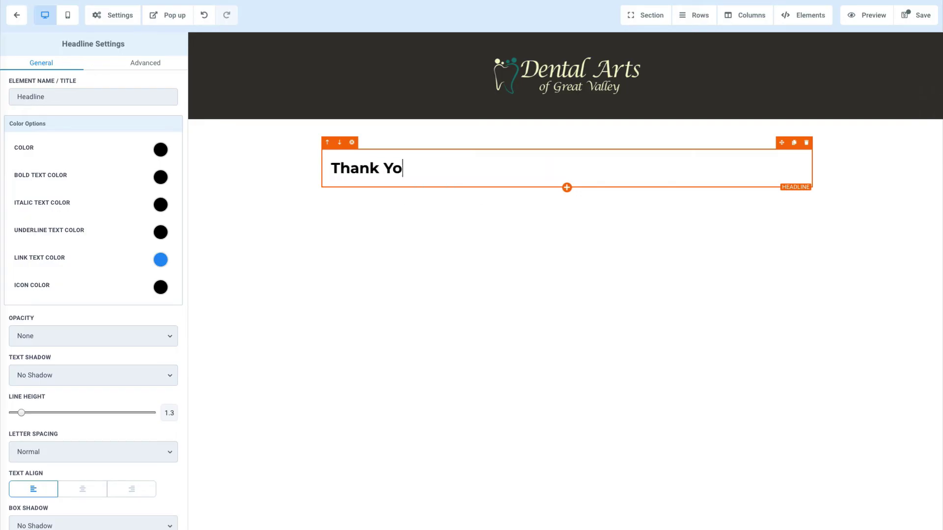
pyautogui.write('u For Claiming ')
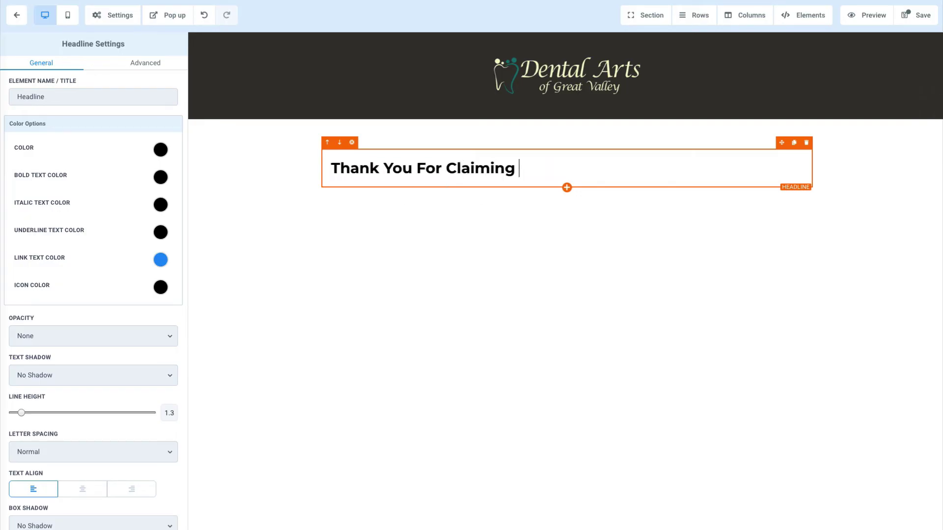
pyautogui.write('Our Promotion')
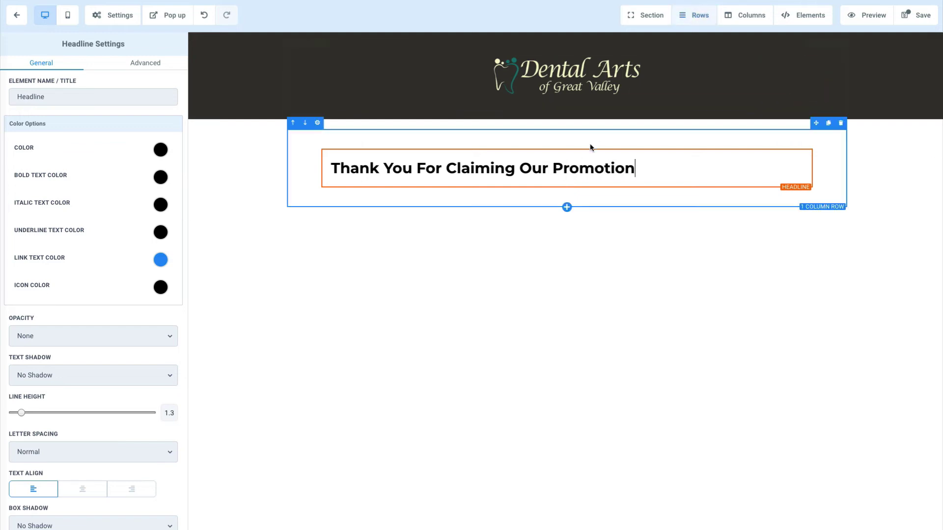
pyautogui.click(567, 188)
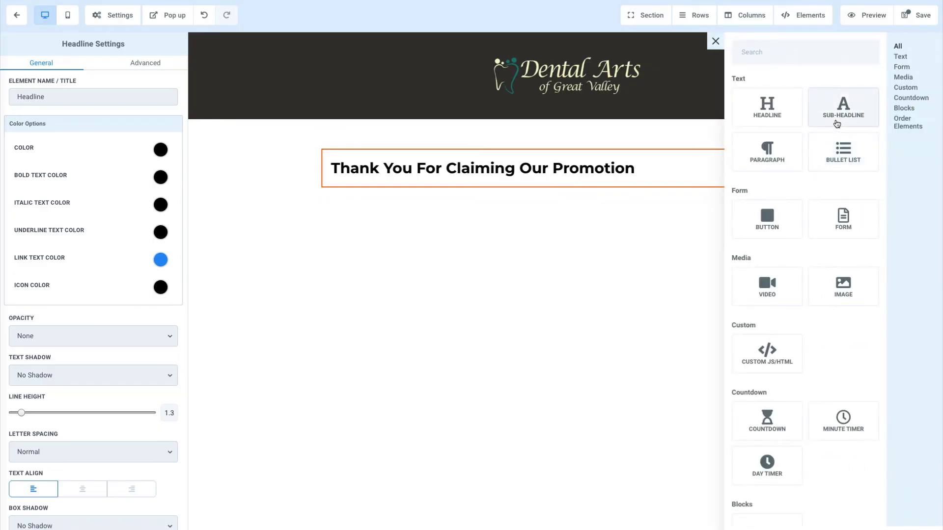
pyautogui.click(840, 118)
pyautogui.tripleClick(473, 204)
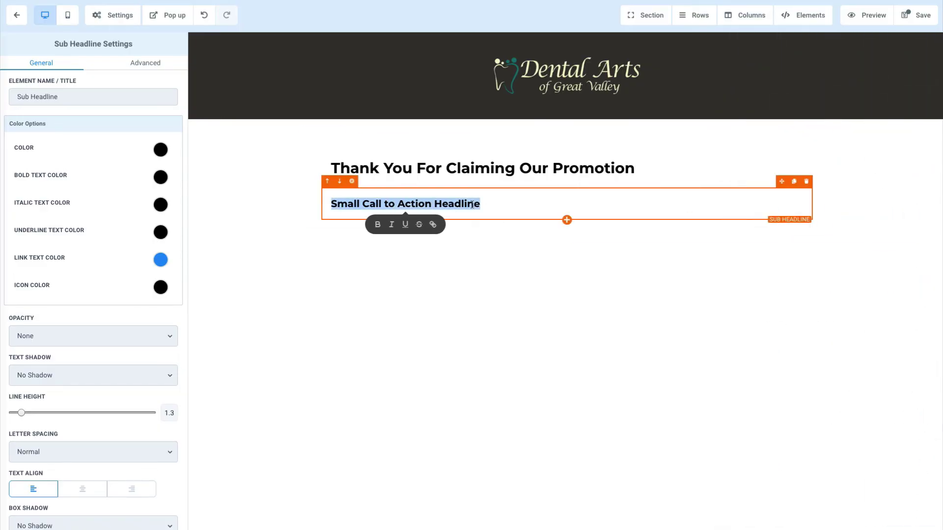
pyautogui.write('The next ')
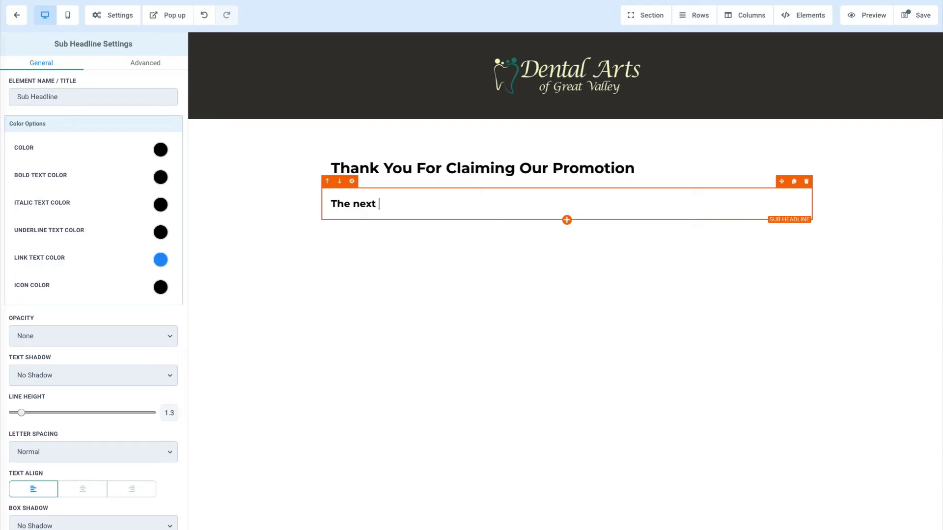
pyautogui.write('step is to choose ')
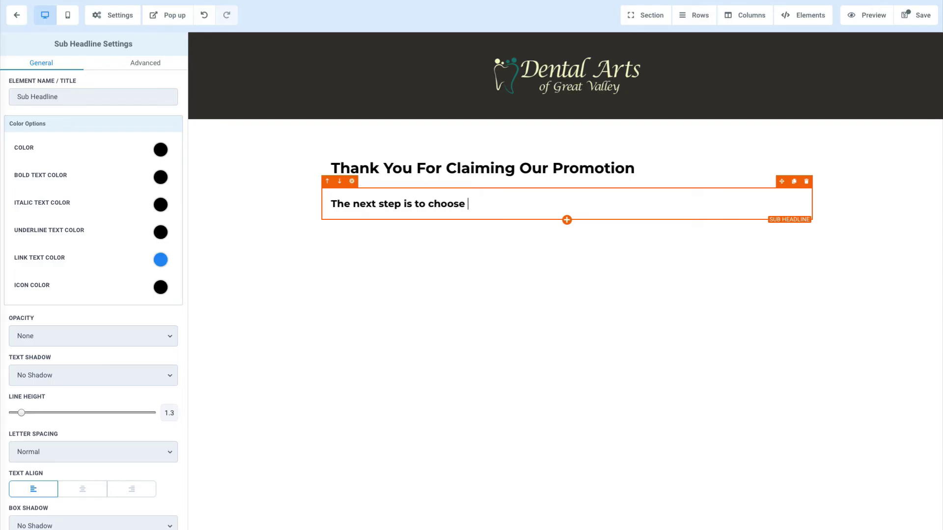
pyautogui.write('a date & time for your consul')
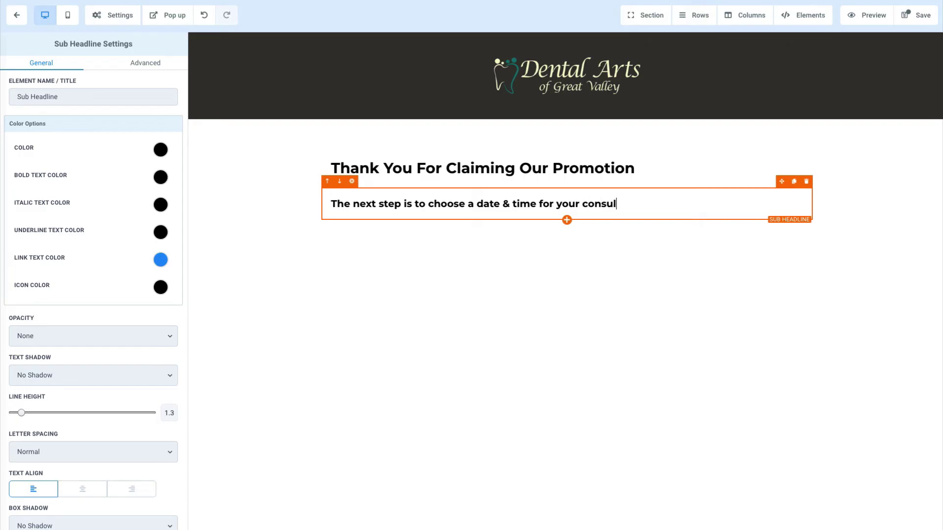
pyautogui.write('tation below')
# - Centre-align both the headline and the sub-headline text
pyautogui.click(446, 168)
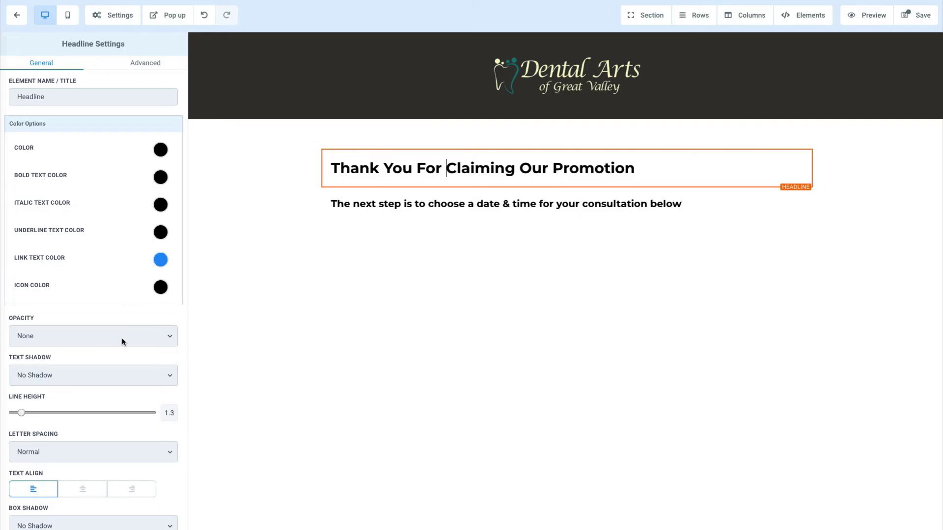
pyautogui.scroll(-4, 122, 338)
pyautogui.click(79, 289)
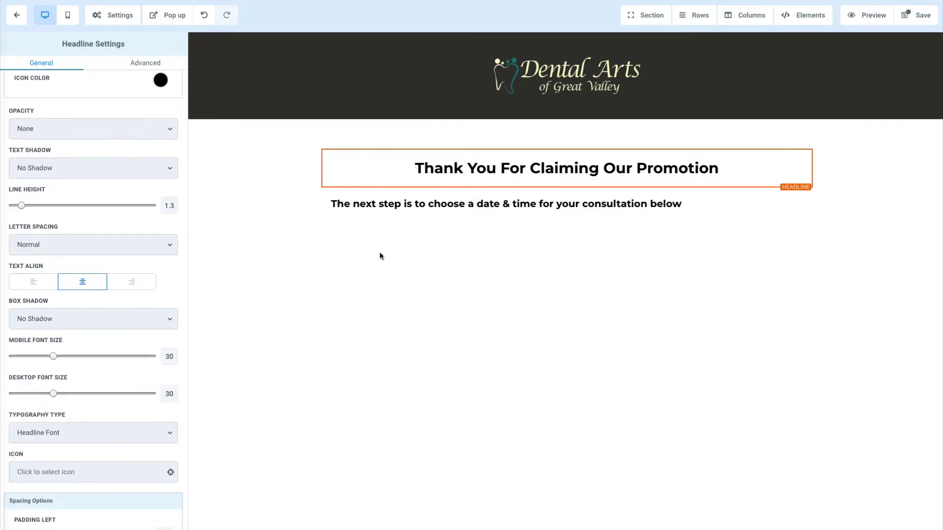
pyautogui.click(457, 207)
pyautogui.click(82, 284)
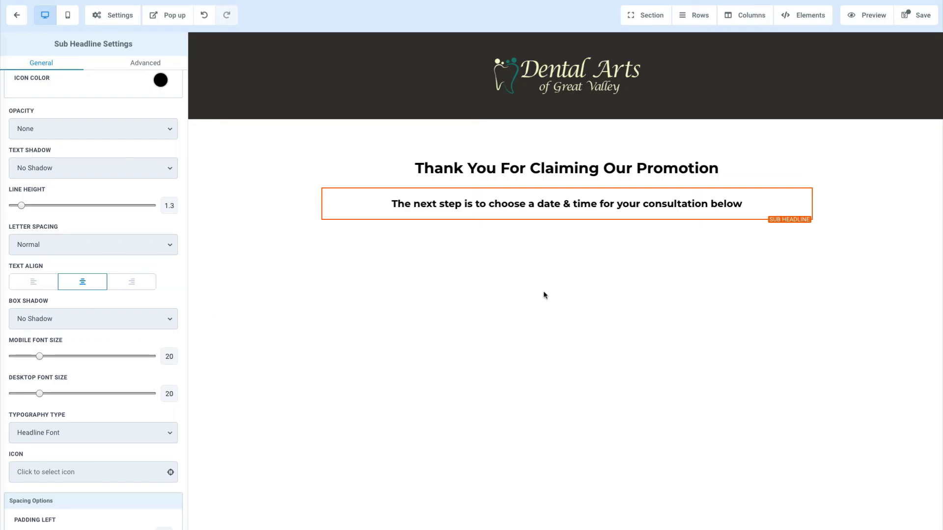
# - Place a Custom JS/HTML element below the sub-headline and save the page, dismissing the SEO Meta Data panel
pyautogui.click(806, 25)
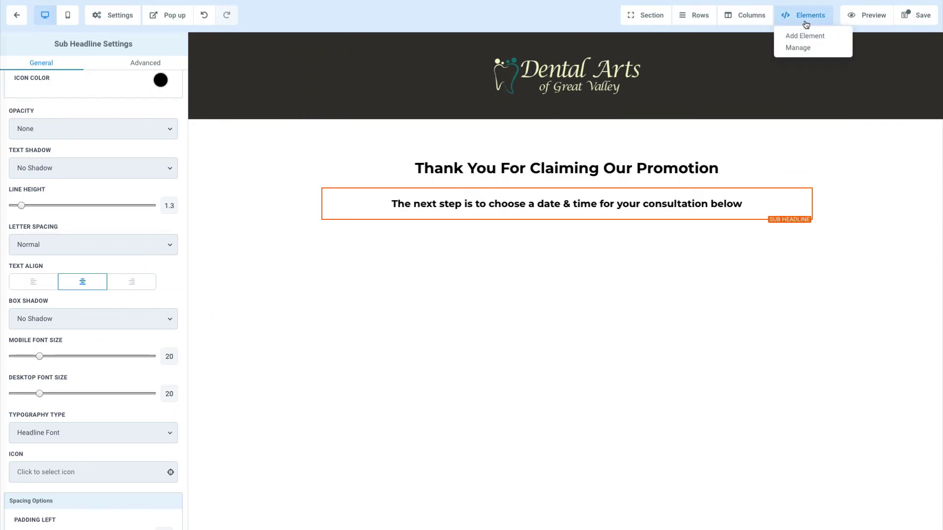
pyautogui.click(799, 35)
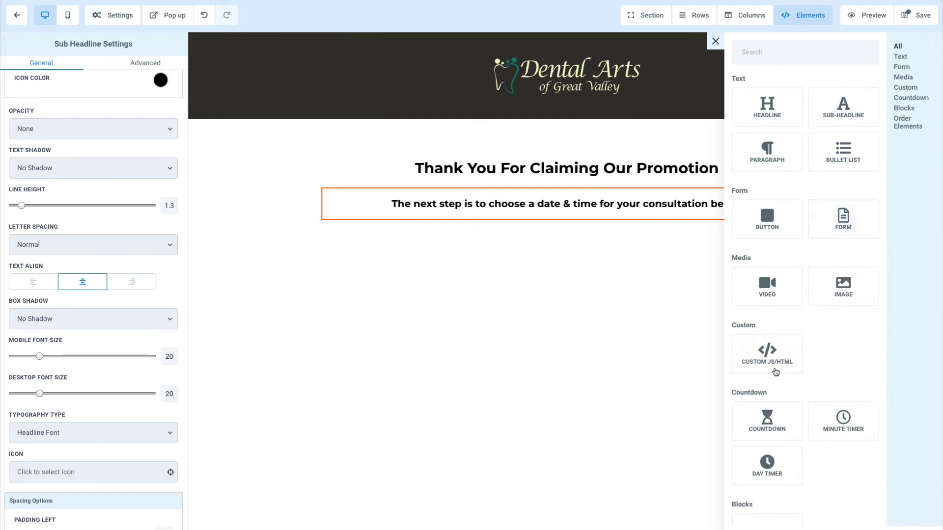
pyautogui.scroll(-3, 825, 386)
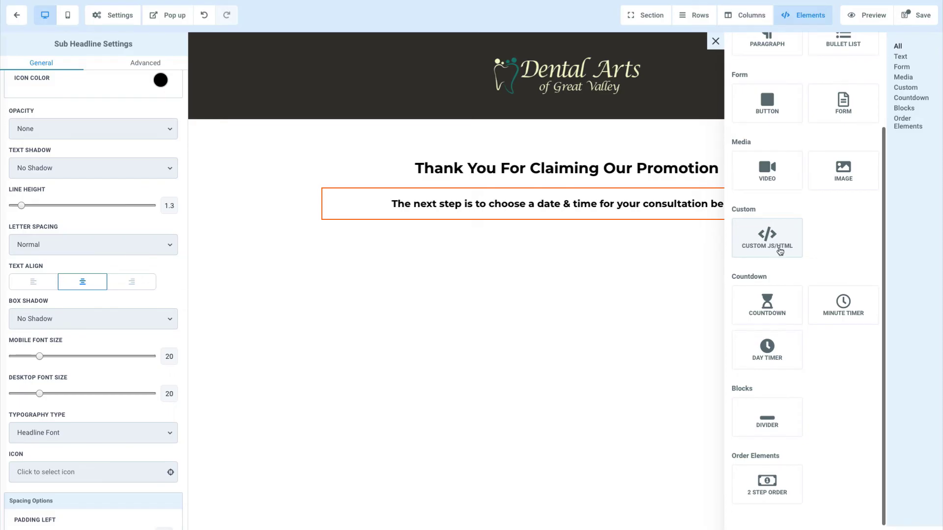
pyautogui.moveTo(776, 253); pyautogui.dragTo(531, 241)
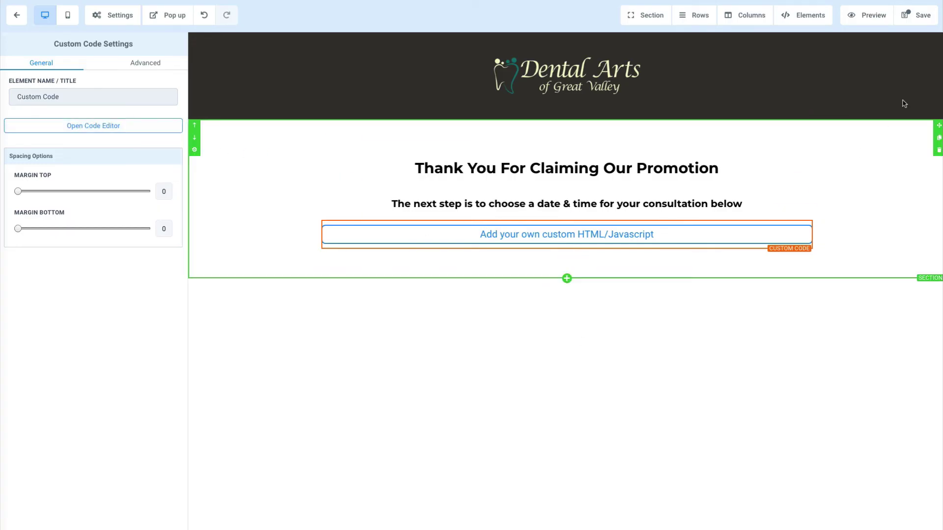
pyautogui.click(915, 18)
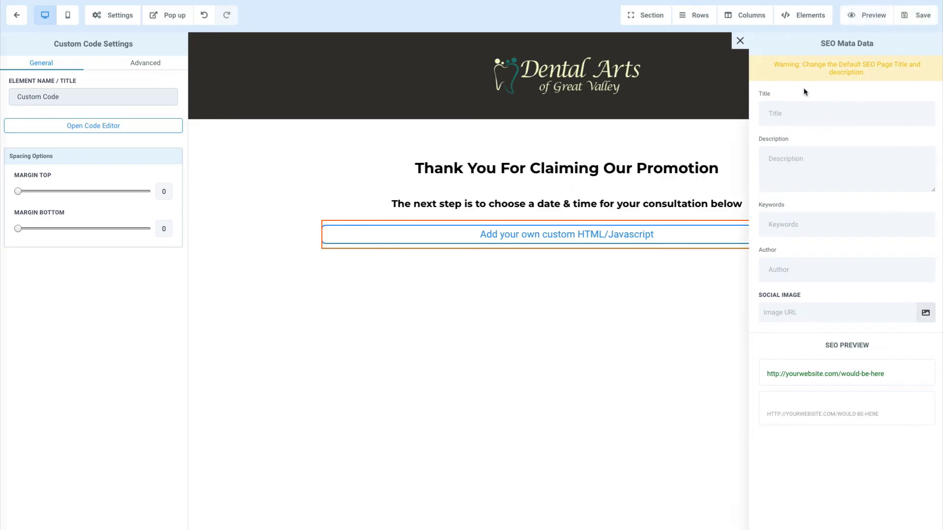
pyautogui.click(738, 43)
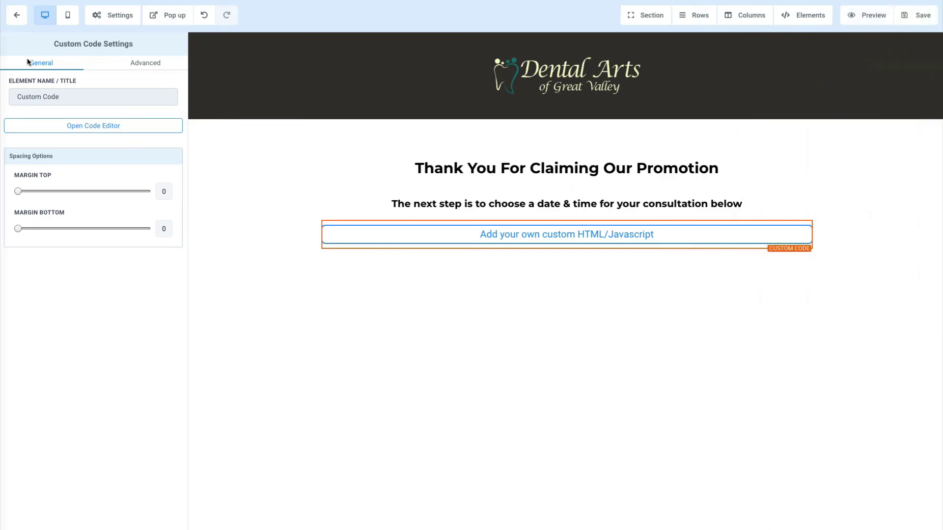
# - Copy the booking calendar's embed code from Settings > Appointment Widget, then reopen the Free Teeth Whitening funnel
pyautogui.click(19, 22)
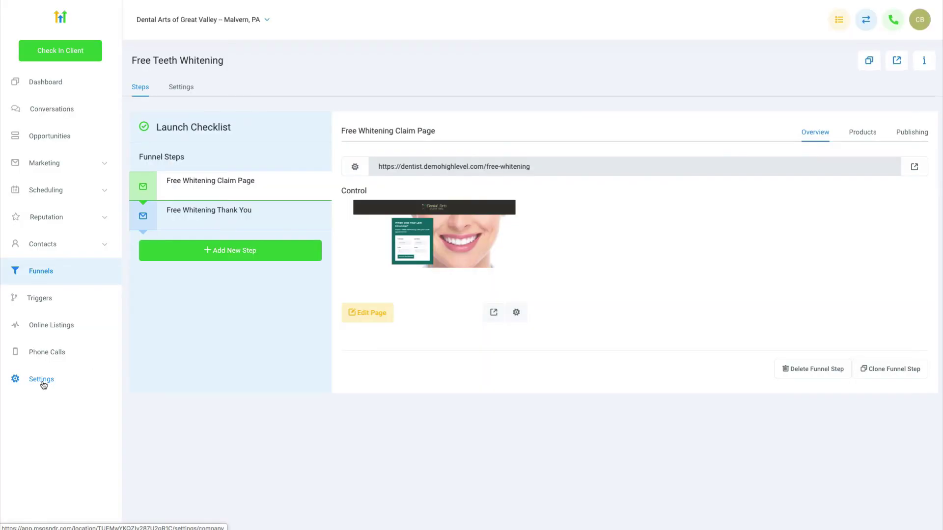
pyautogui.click(44, 385)
pyautogui.click(764, 79)
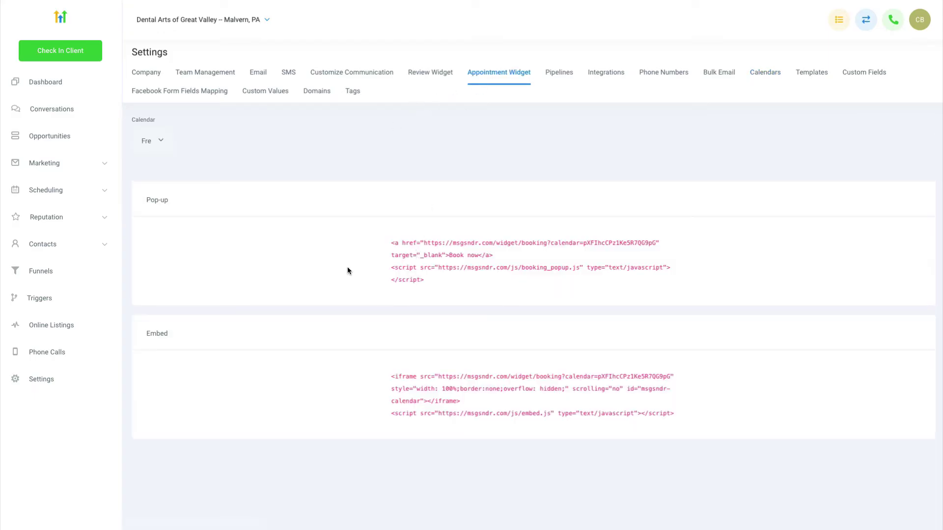
pyautogui.tripleClick(474, 415)
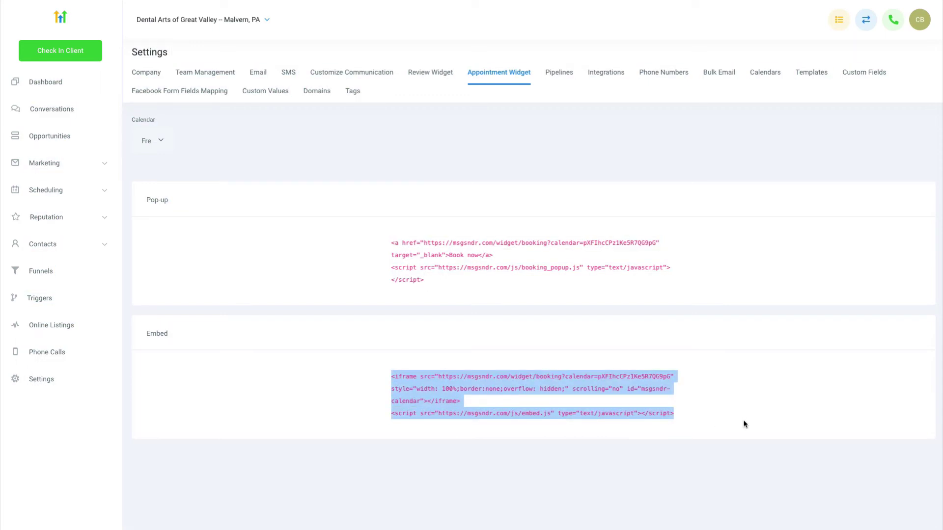
pyautogui.click(39, 272)
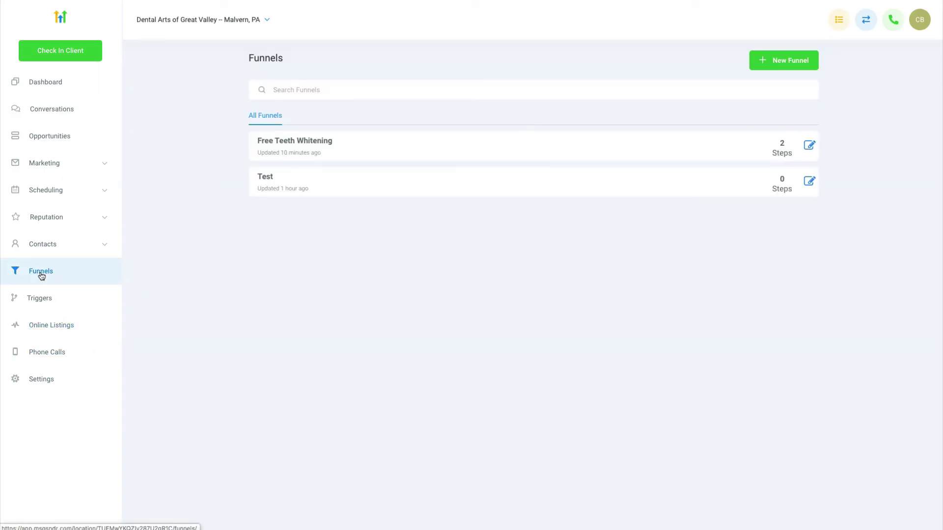
pyautogui.click(305, 143)
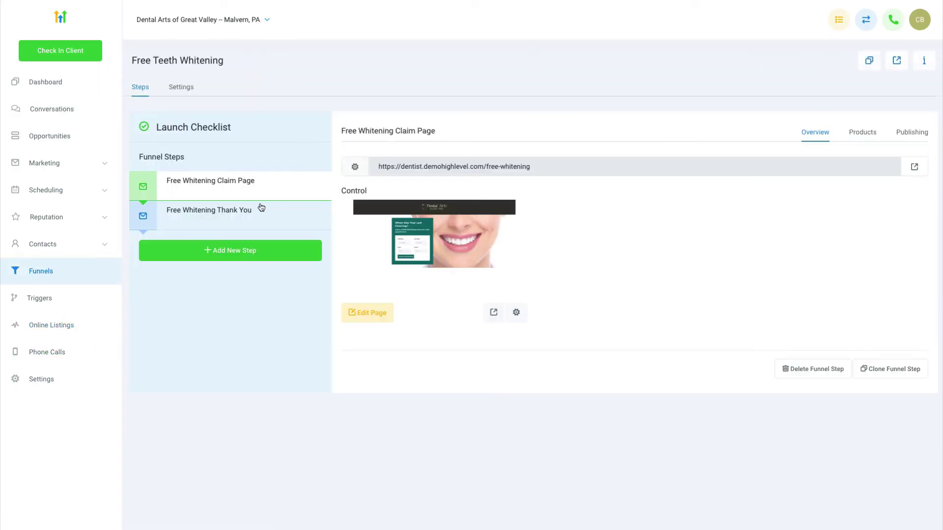
# - Paste the calendar embed code into the Free Whitening Thank You page's custom code block
pyautogui.click(233, 216)
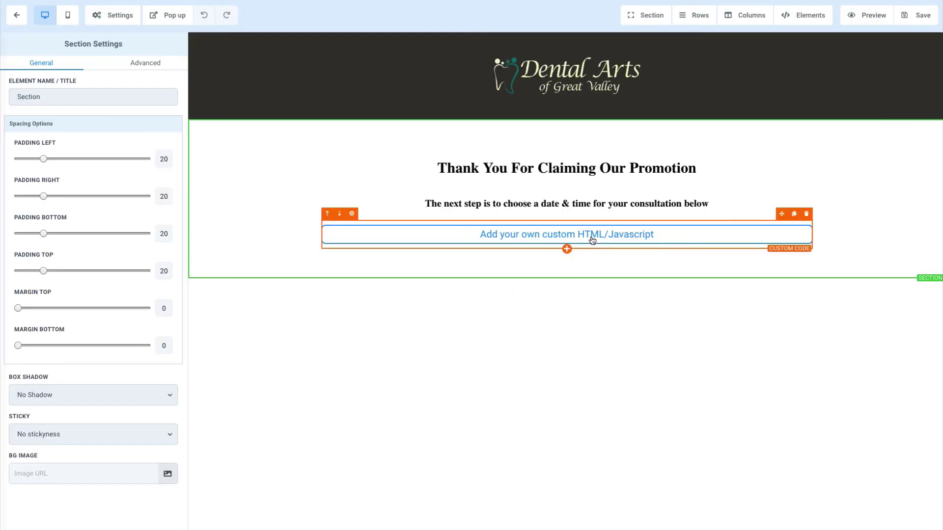
pyautogui.click(565, 239)
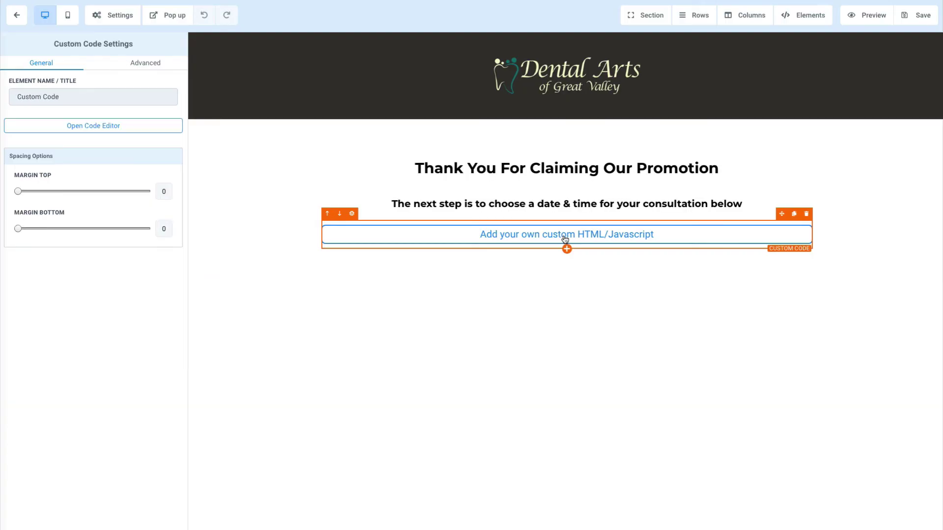
pyautogui.click(113, 127)
pyautogui.hotkey('ctrl', 'v')
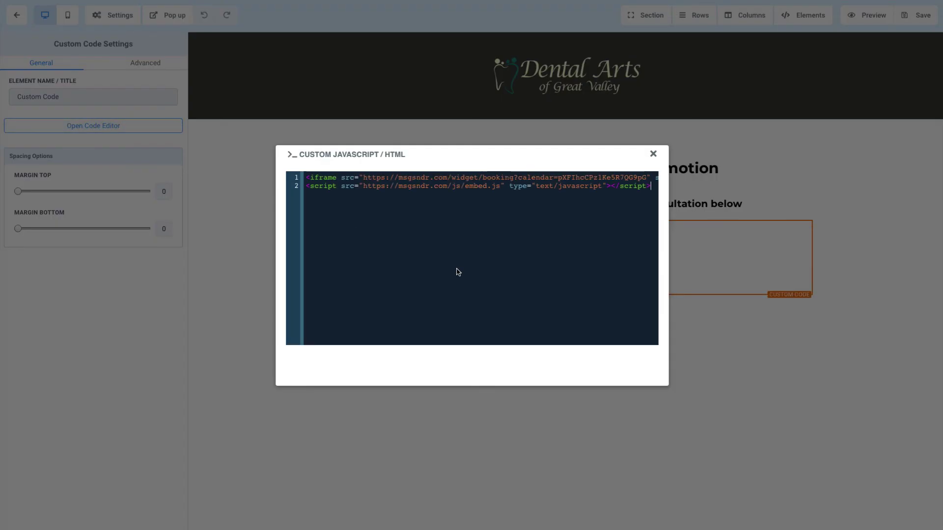
pyautogui.click(653, 154)
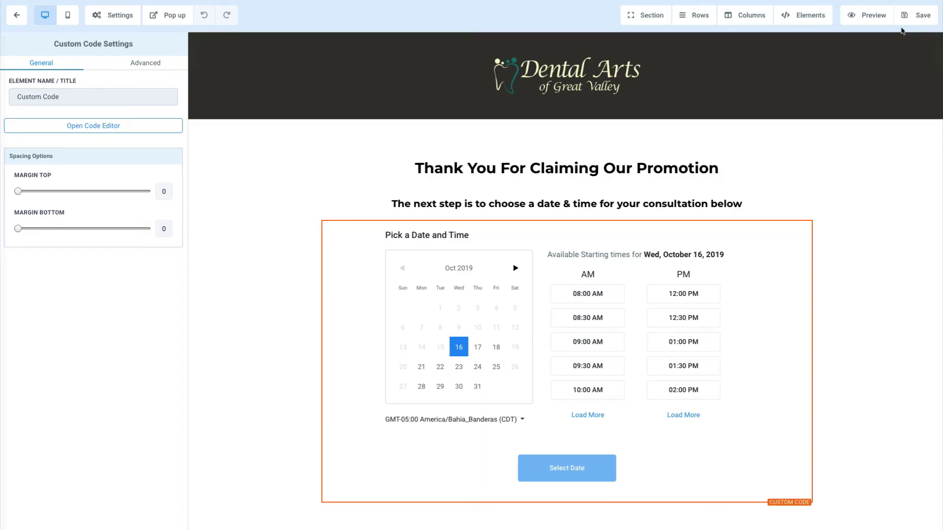
# - Save the thank-you page and dismiss the SEO Meta Data panel
pyautogui.click(916, 15)
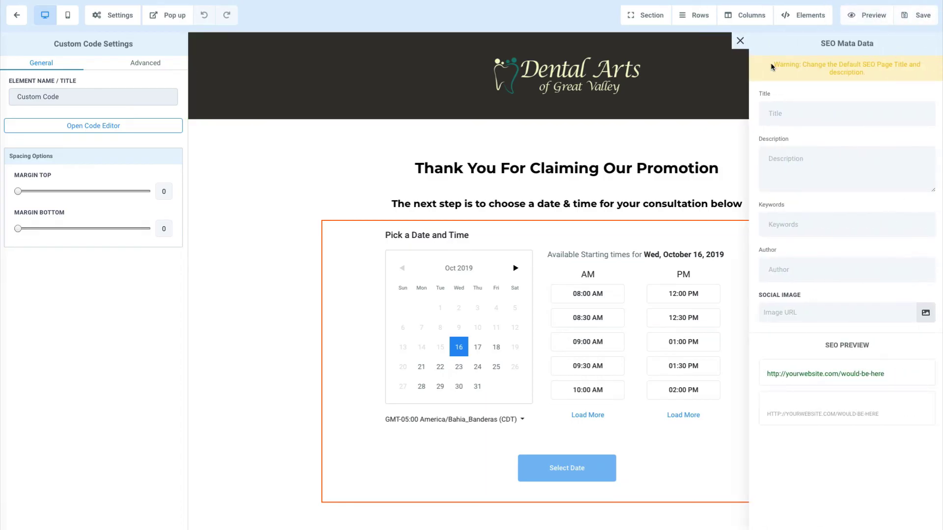
pyautogui.click(740, 41)
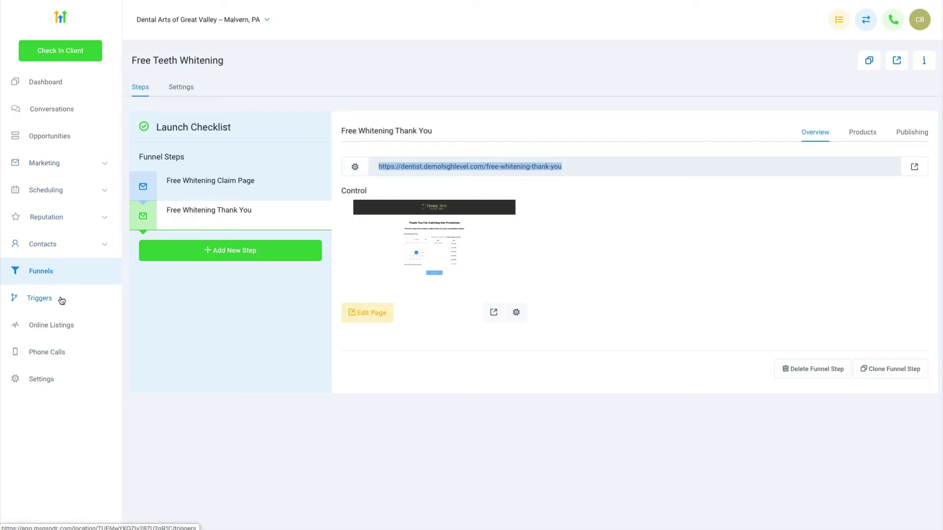
# - Set the Free Teeth Whitening Claim form to redirect to the pasted thank-you page URL on submit
pyautogui.click(62, 170)
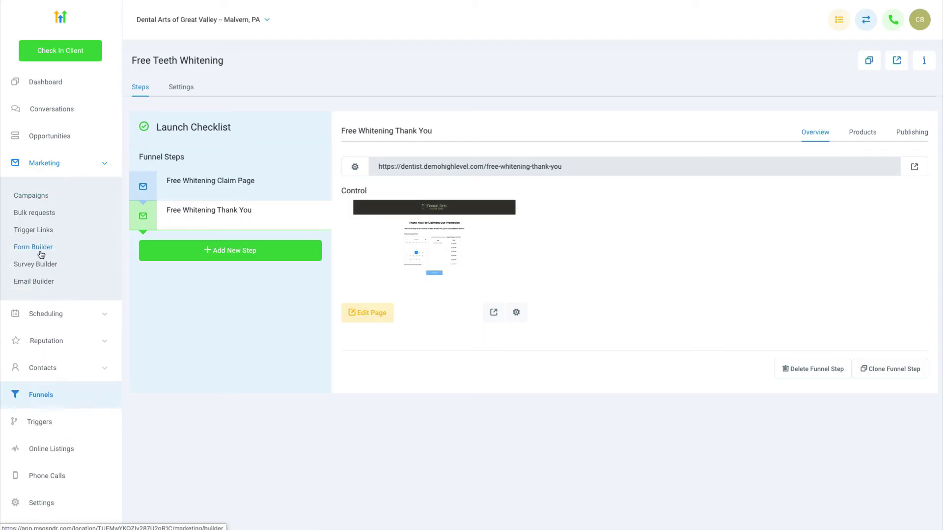
pyautogui.click(39, 249)
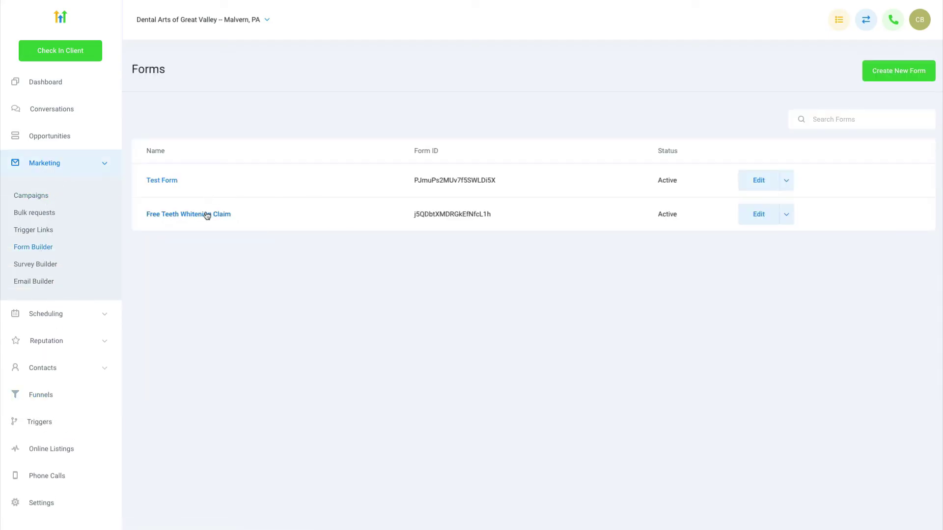
pyautogui.click(747, 212)
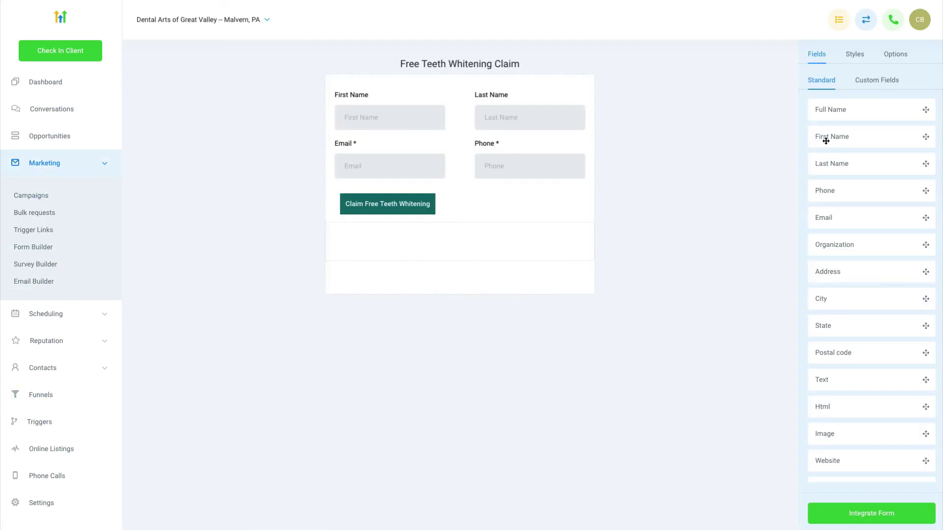
pyautogui.click(896, 55)
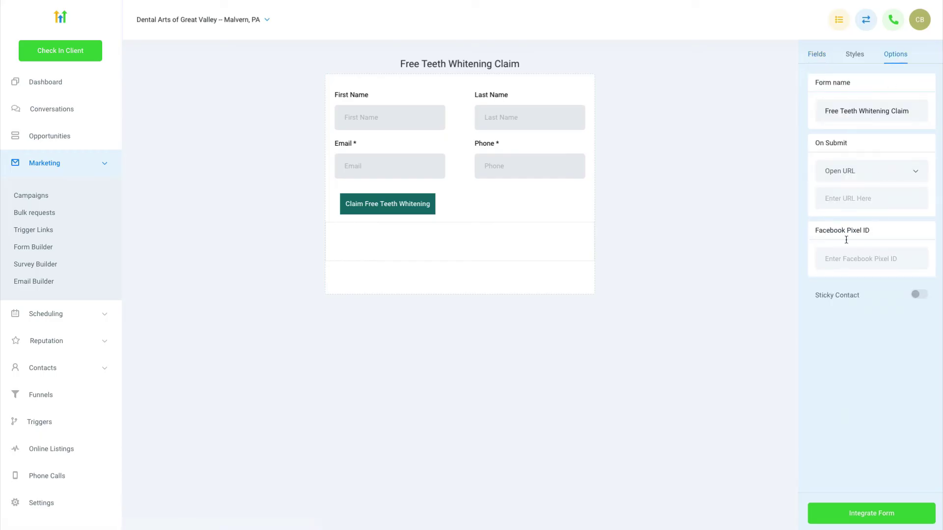
pyautogui.hotkey('ctrl', 'v')
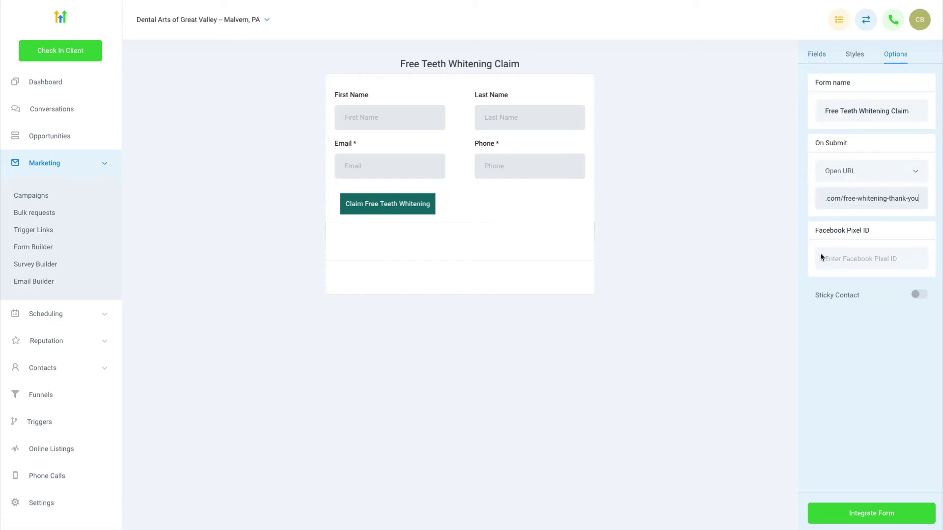
pyautogui.click(852, 512)
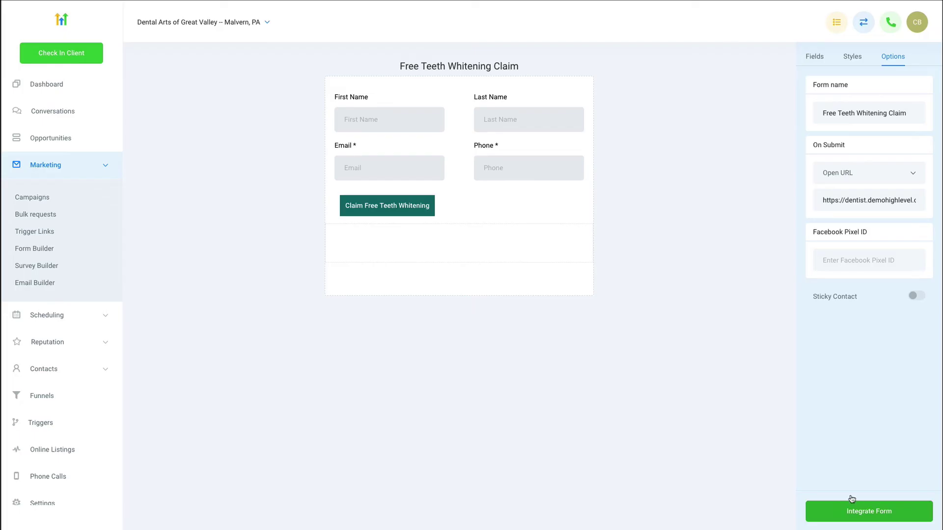
# - Turn on Sticky Contact for the form and save it
pyautogui.click(916, 296)
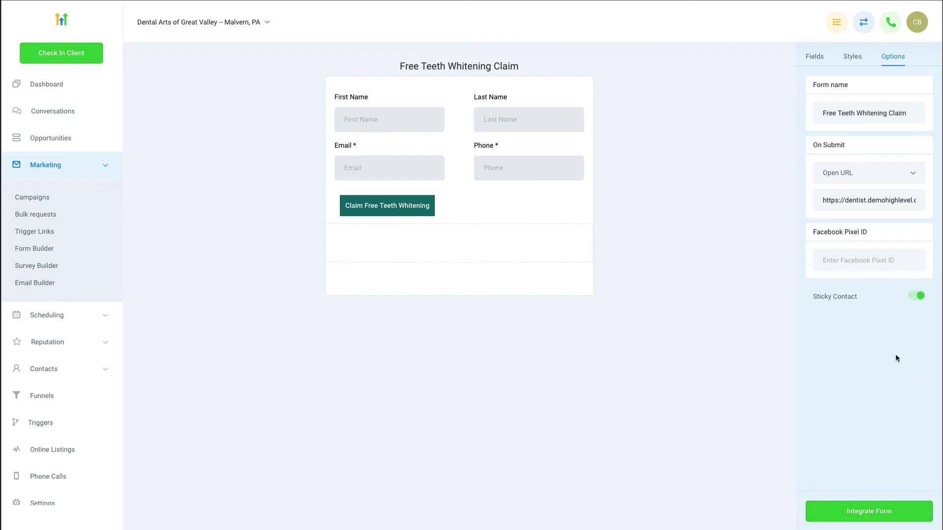
pyautogui.click(853, 512)
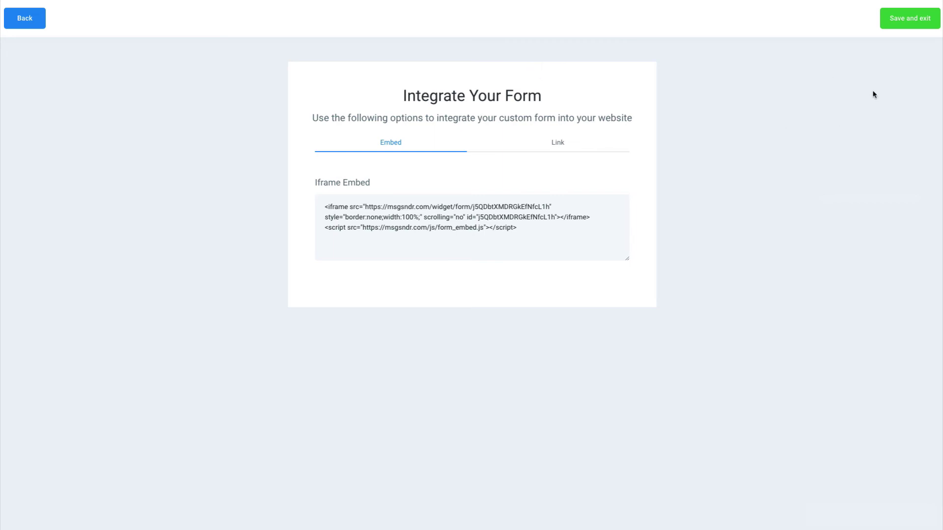
pyautogui.click(908, 19)
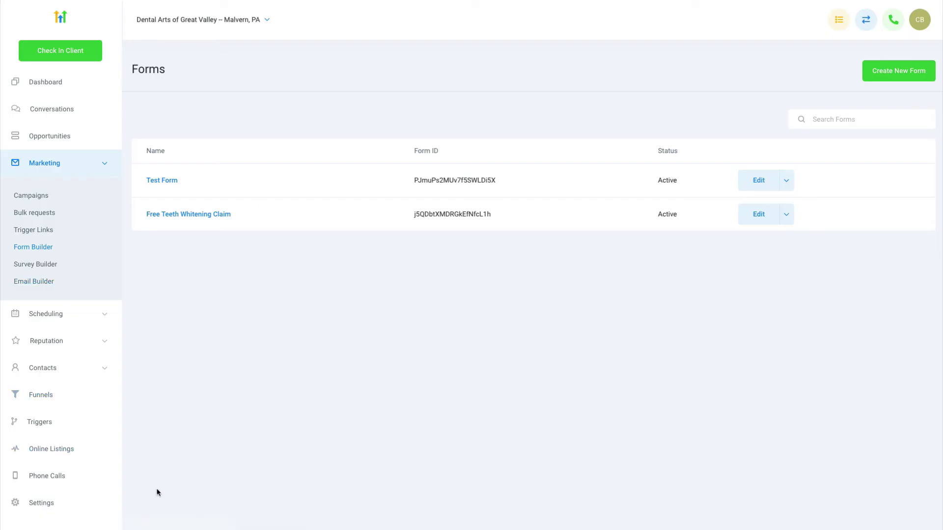
# - In the Free Teeth Whitening funnel, create step 'Whitening Booking Thank You' at /whitening-booking-thank-you
pyautogui.click(41, 398)
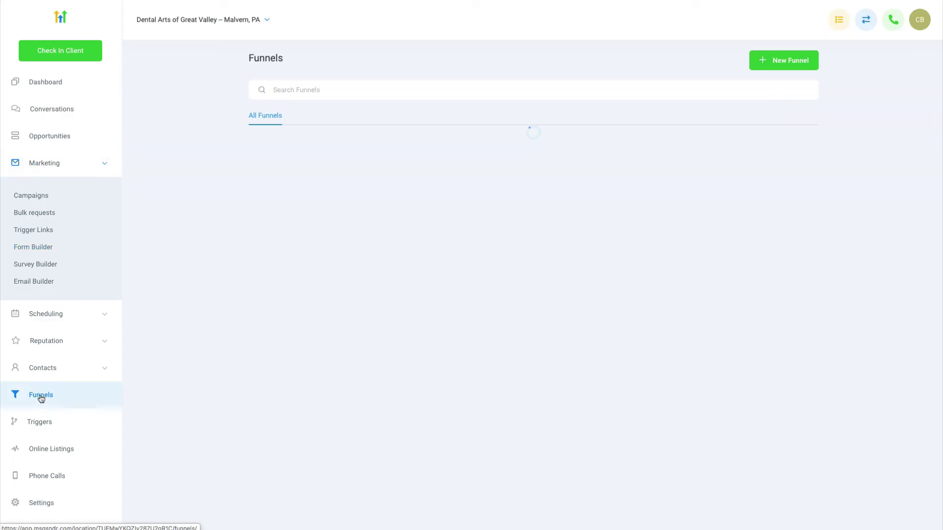
pyautogui.click(294, 146)
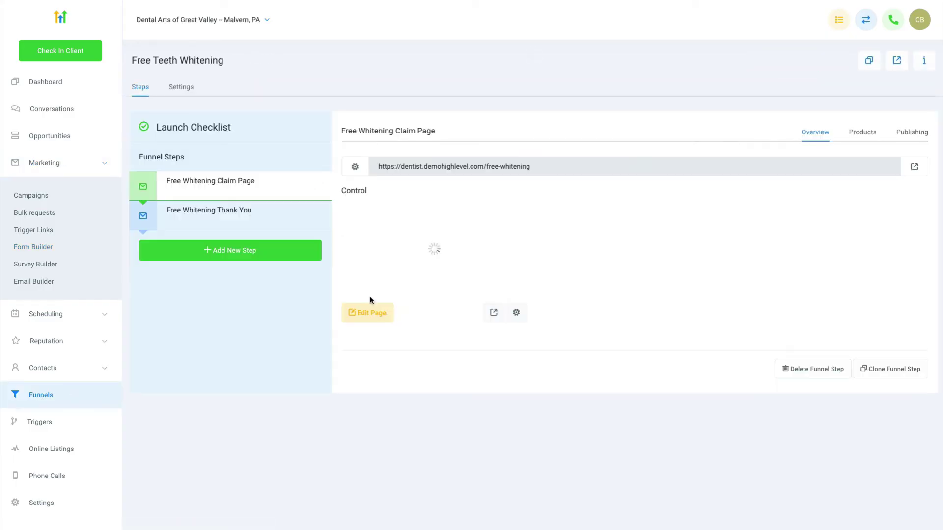
pyautogui.click(225, 251)
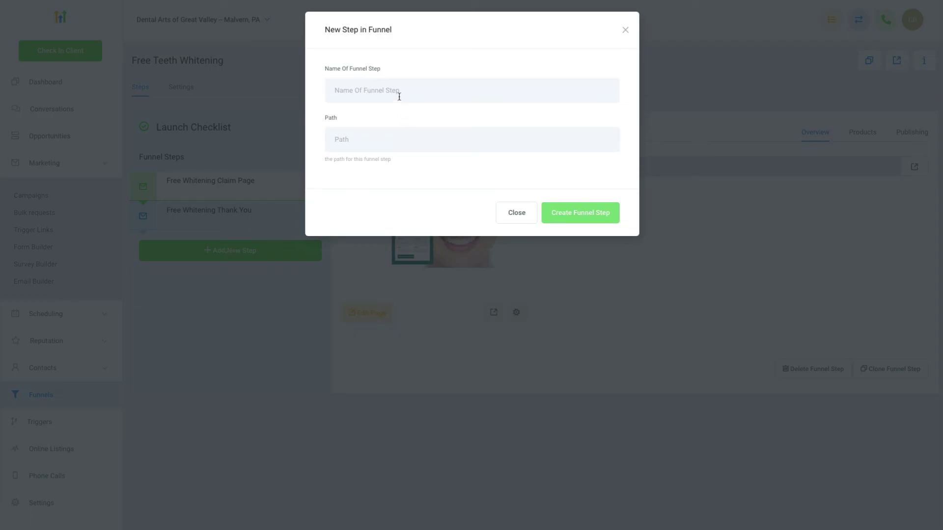
pyautogui.click(399, 97)
pyautogui.write('W')
pyautogui.press('BackSpace')
pyautogui.write('W')
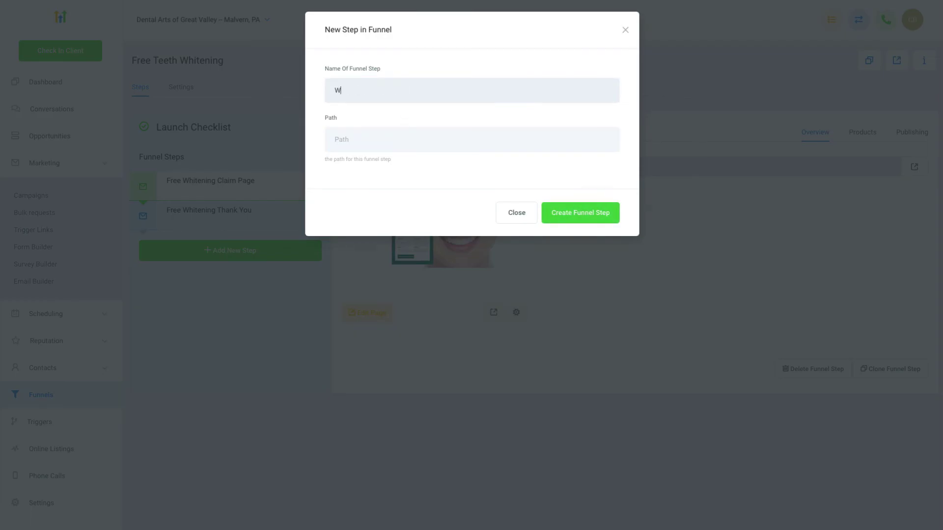
pyautogui.write('hitening Booking Thank You')
pyautogui.click(373, 141)
pyautogui.write('/whitening-book')
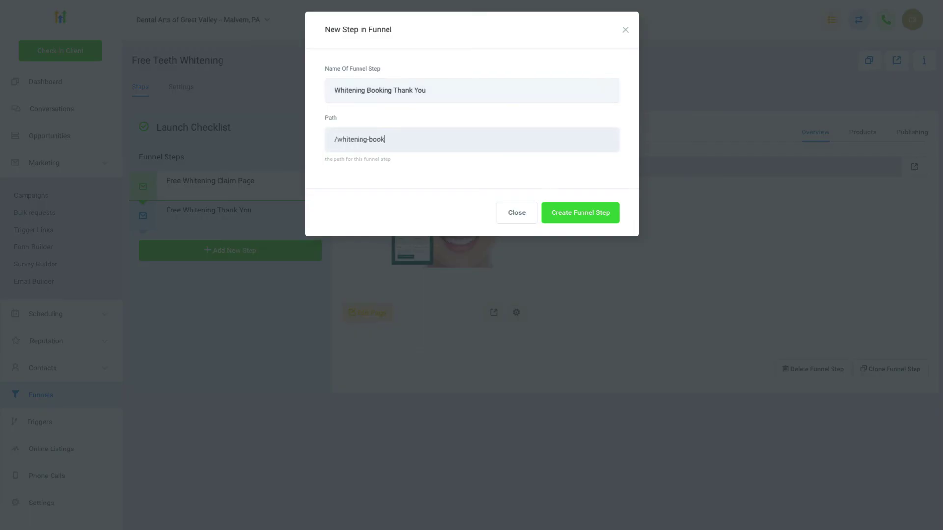
pyautogui.write('ing-thank-you')
pyautogui.click(583, 215)
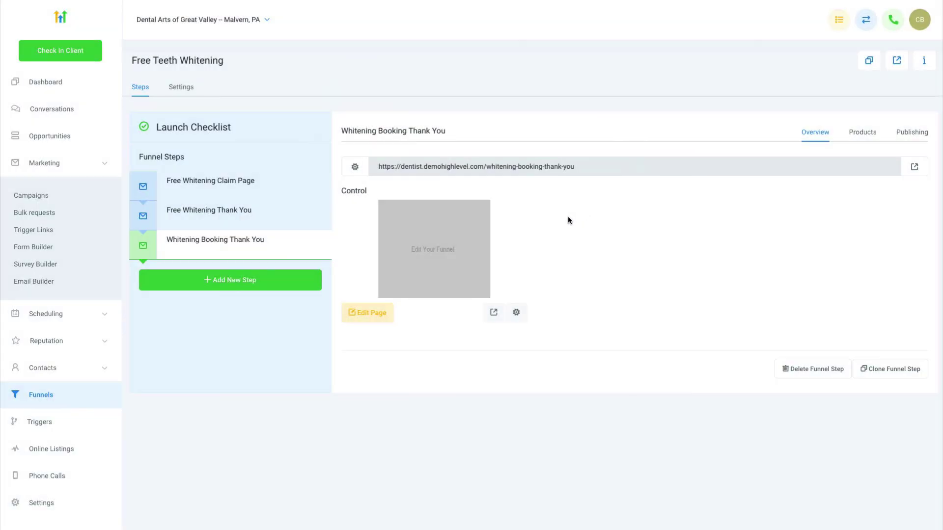
# - Open the booking thank-you page in the editor and add a full-width section with a 1 Column row below the logo header
pyautogui.click(364, 313)
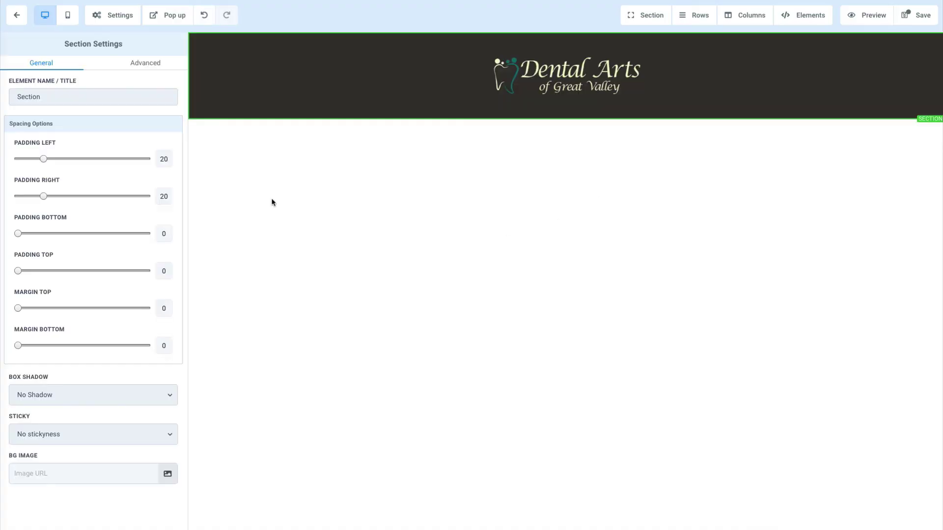
pyautogui.click(654, 19)
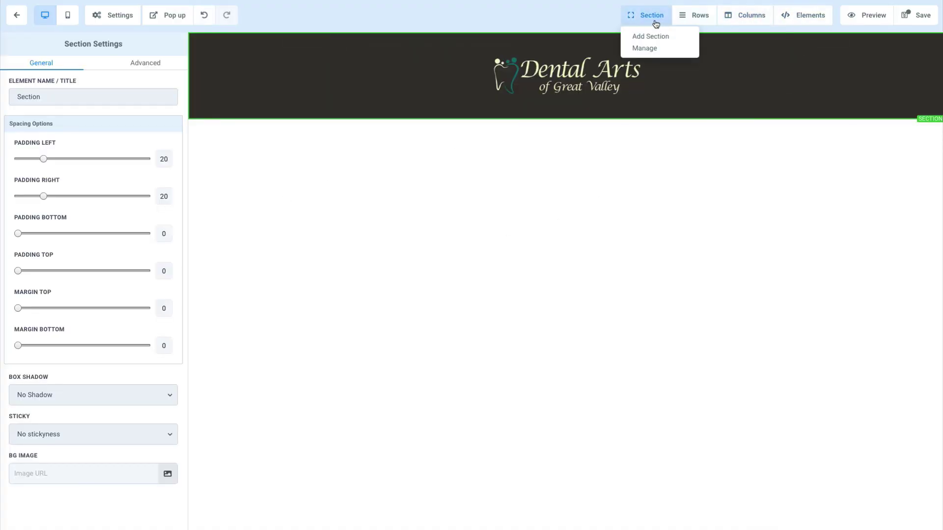
pyautogui.click(658, 38)
pyautogui.moveTo(818, 75); pyautogui.dragTo(645, 160)
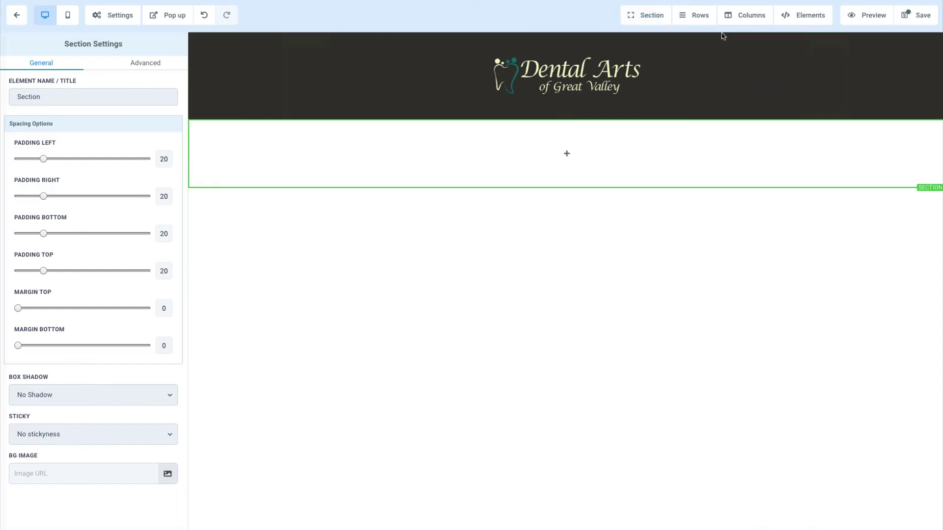
pyautogui.click(578, 147)
pyautogui.click(829, 98)
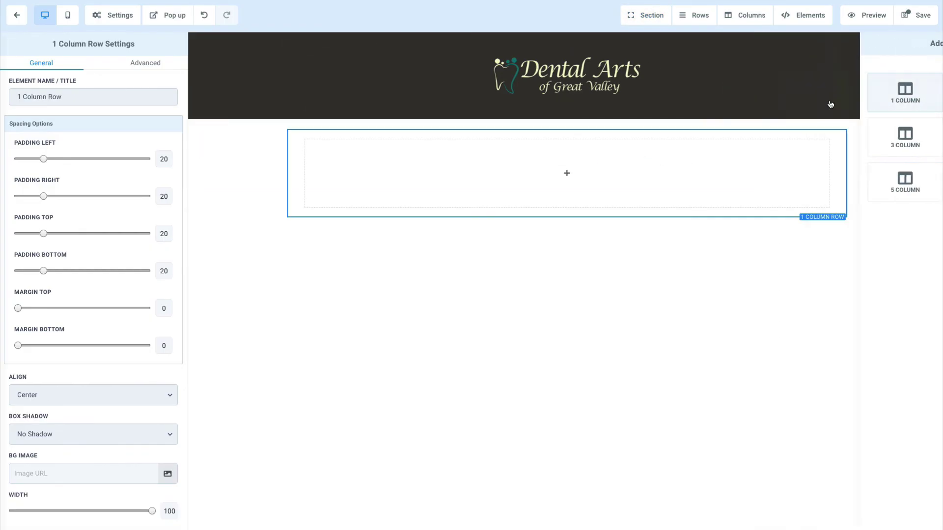
# - Add a headline reading 'Thank You For Requesting A Consultation' and save the page
pyautogui.click(565, 173)
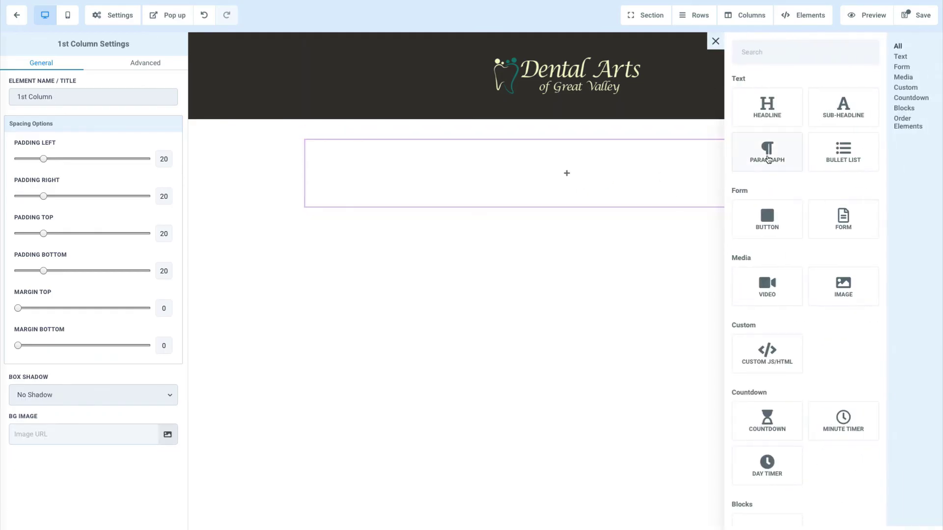
pyautogui.moveTo(772, 123); pyautogui.dragTo(564, 176)
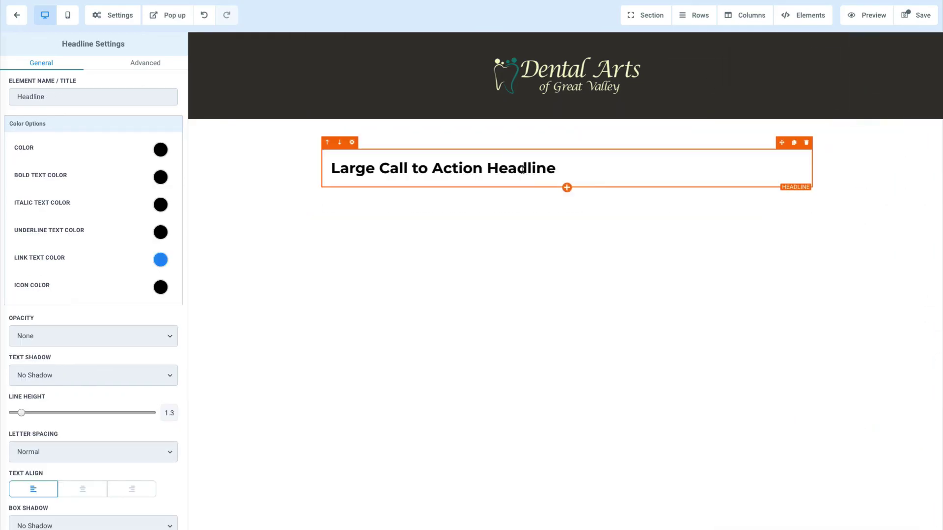
pyautogui.tripleClick(522, 170)
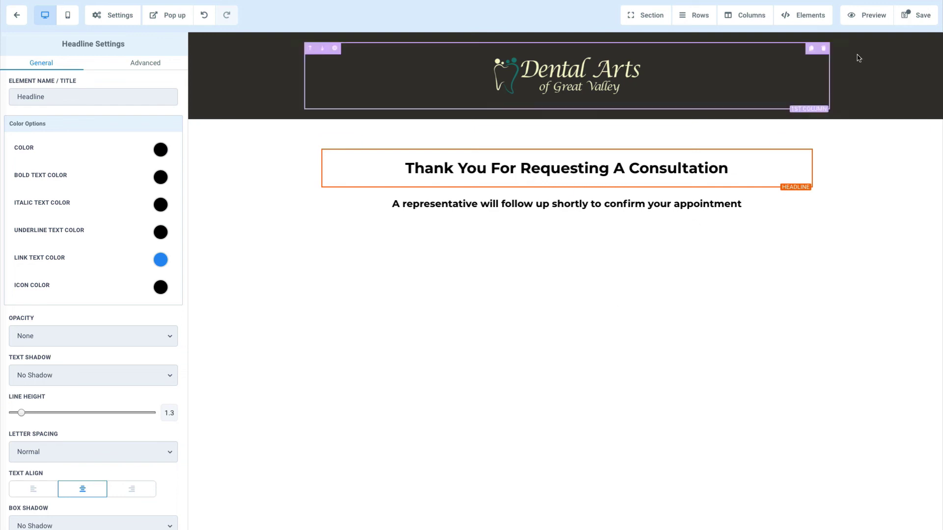
pyautogui.click(915, 15)
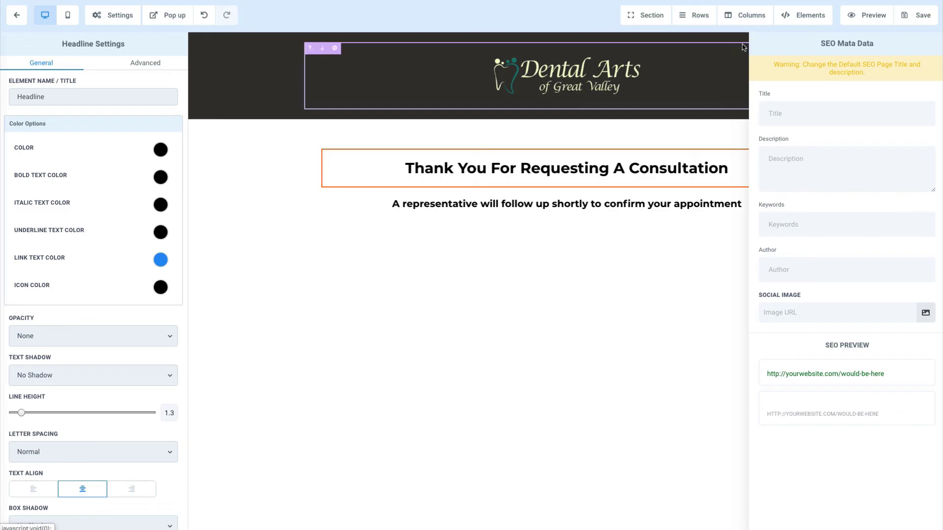
pyautogui.click(740, 43)
pyautogui.click(913, 18)
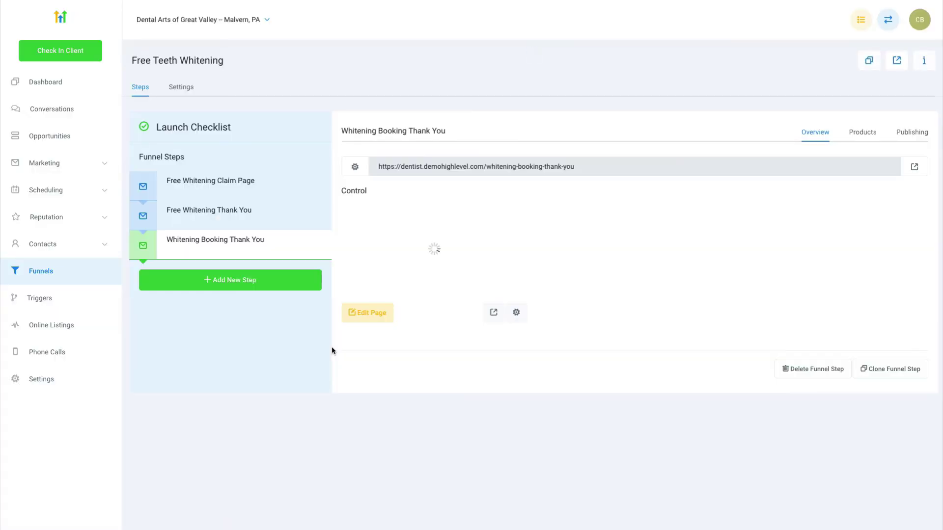
# - Copy the booking thank-you page URL and edit the Free Whitening Appointment calendar
pyautogui.tripleClick(461, 169)
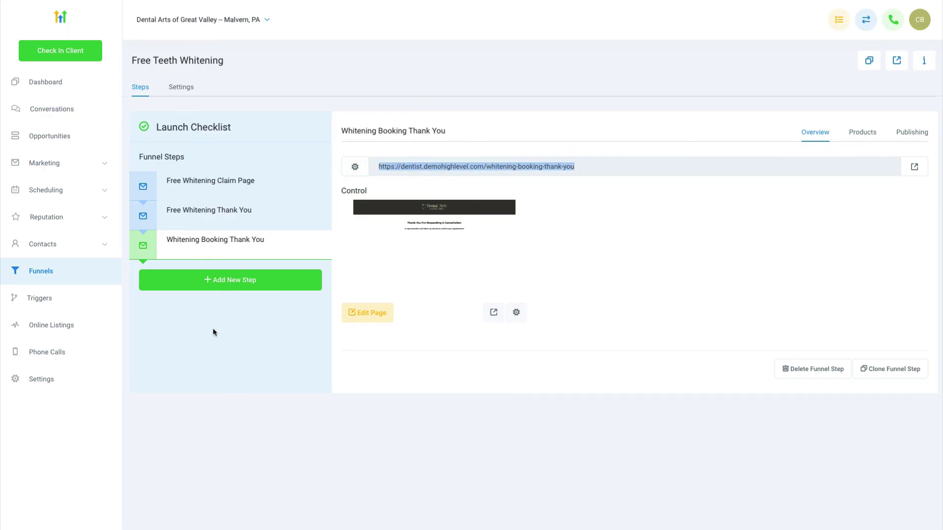
pyautogui.click(54, 381)
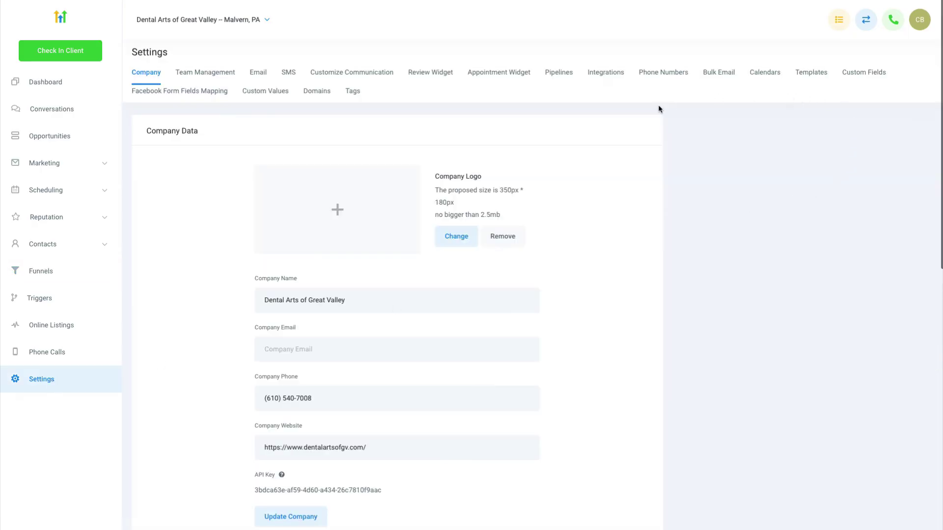
pyautogui.click(766, 73)
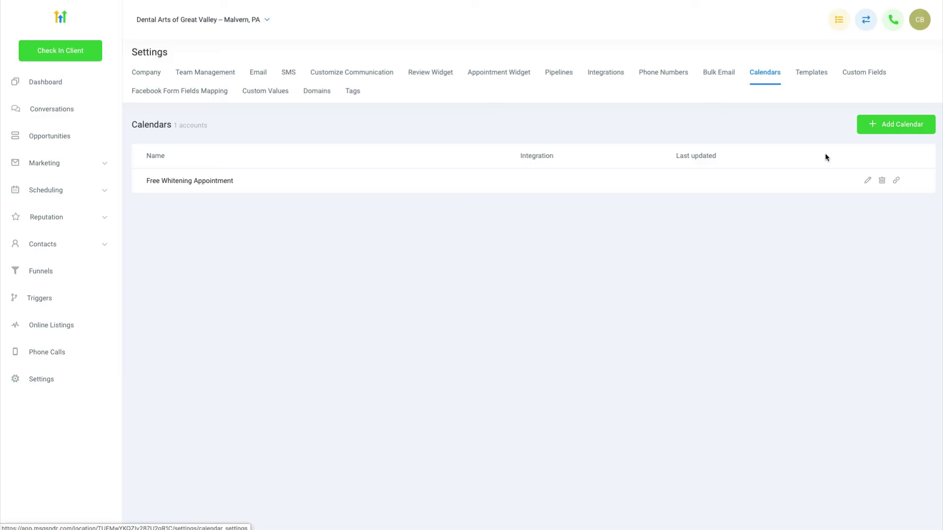
pyautogui.click(867, 187)
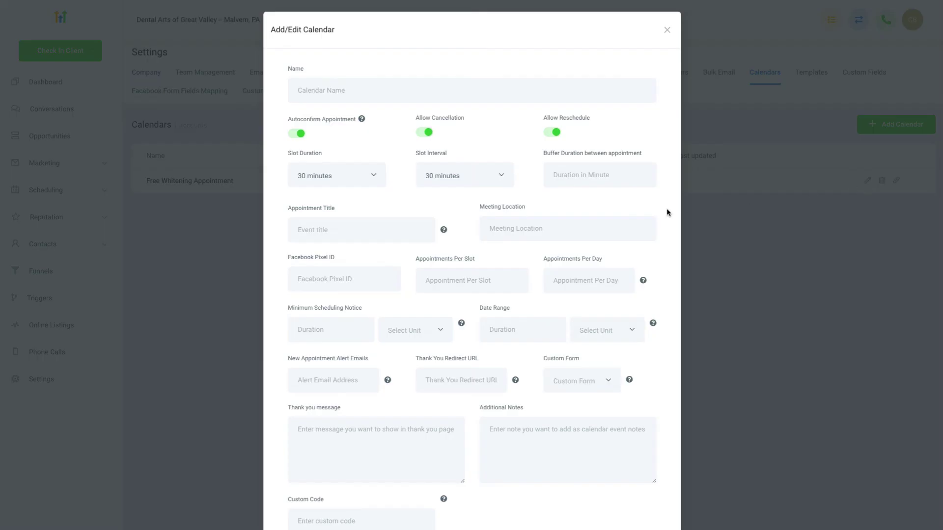
# - Paste the URL as the Thank You Redirect URL, enable Use Sticky Contact, and save the calendar
pyautogui.scroll(-1, 610, 243)
pyautogui.scroll(-1, 609, 244)
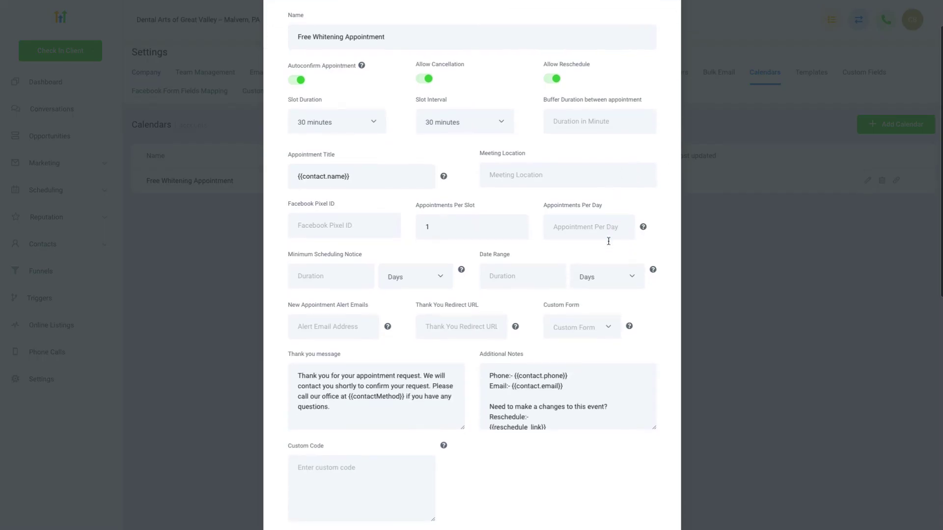
pyautogui.scroll(-2, 608, 241)
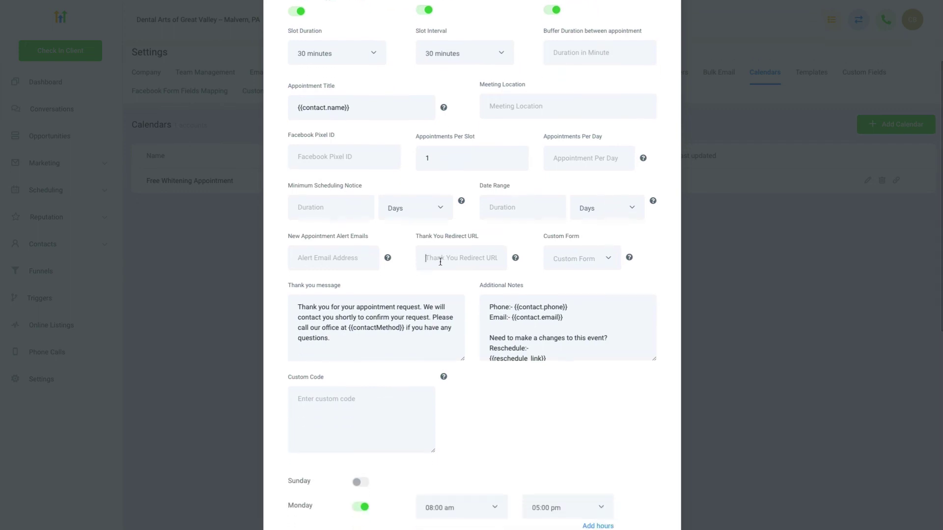
pyautogui.hotkey('ctrl', 'v')
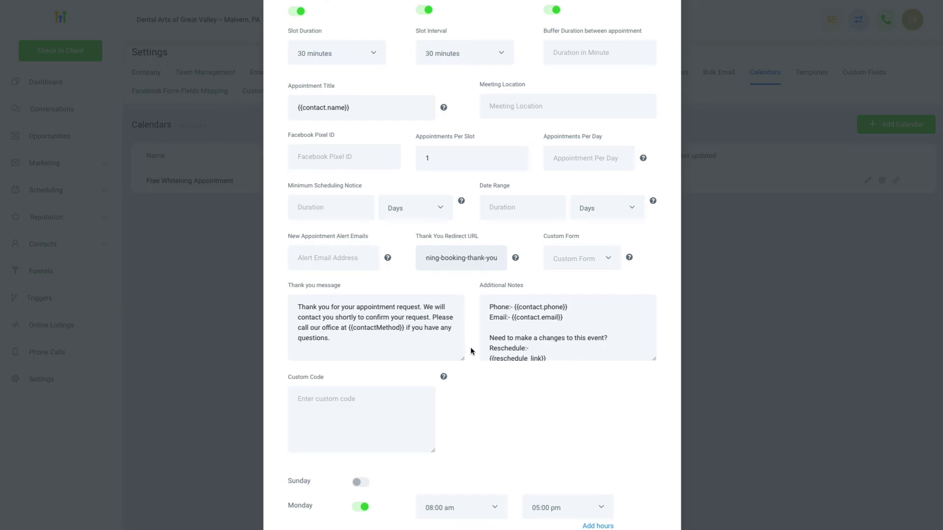
pyautogui.scroll(-12, 471, 347)
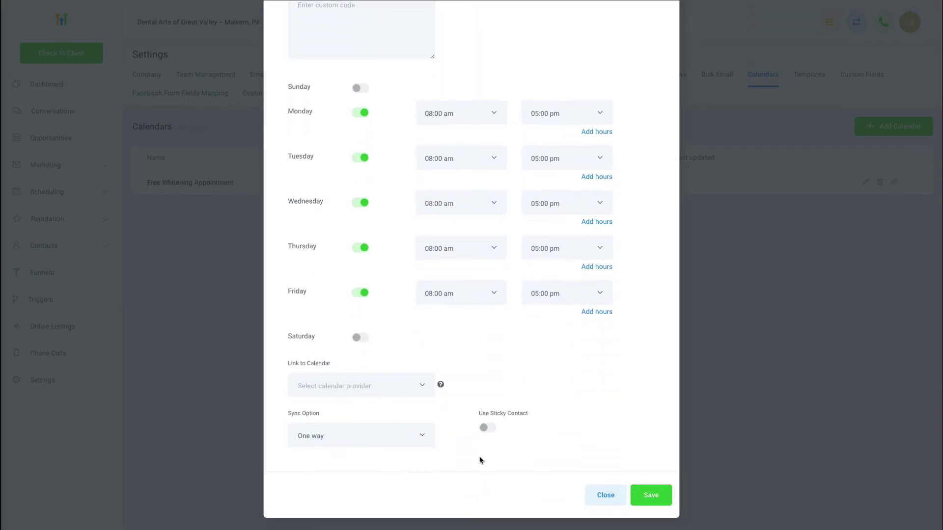
pyautogui.click(492, 429)
pyautogui.click(648, 496)
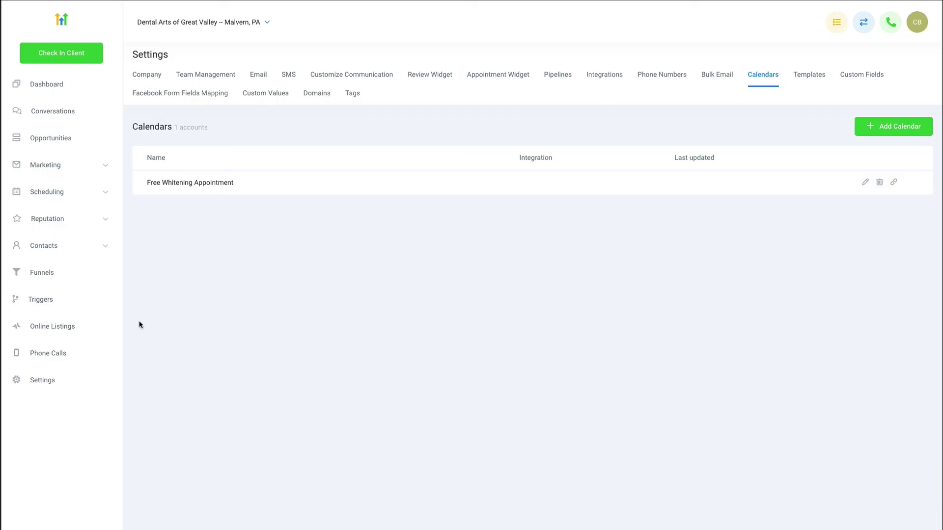
# - Load the Free Teeth Whitening funnel's live claim page in a new browser tab
pyautogui.click(49, 273)
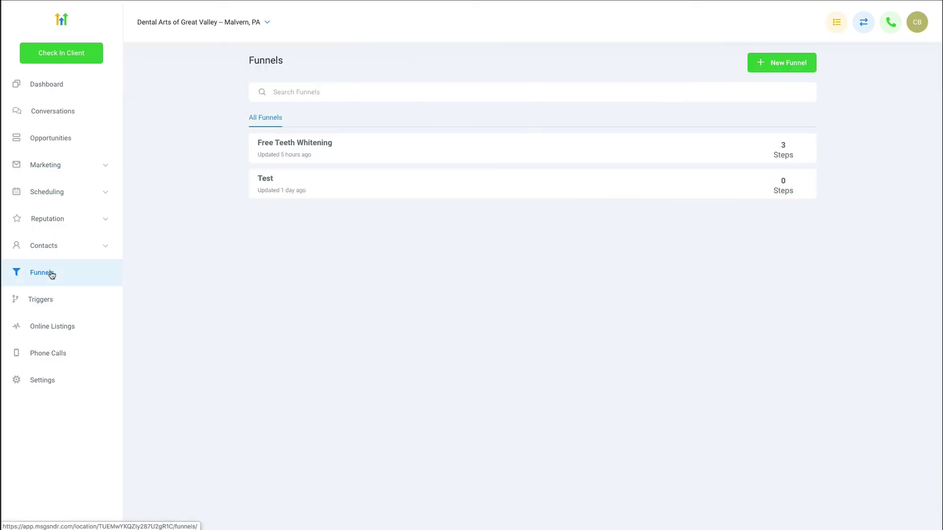
pyautogui.click(295, 144)
pyautogui.click(421, 163)
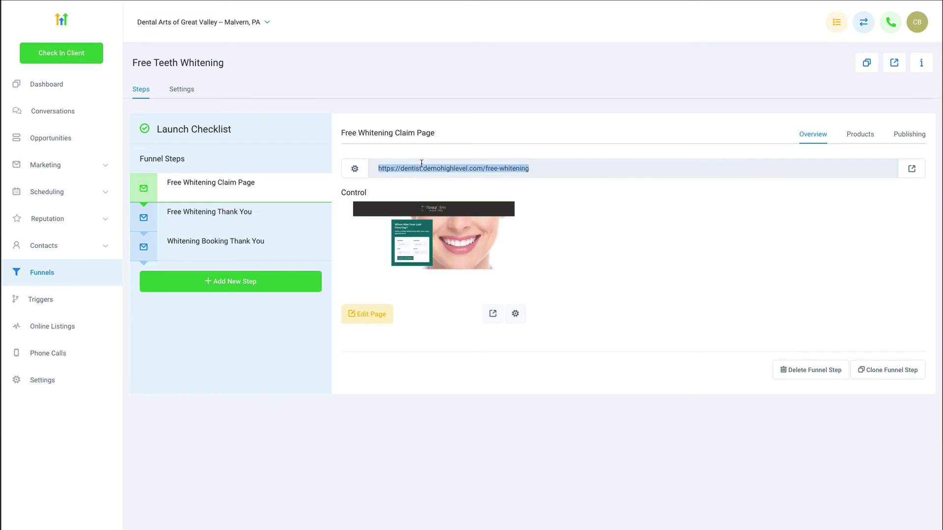
pyautogui.hotkey('ctrl', 'c')
pyautogui.hotkey('ctrl', 't')
pyautogui.hotkey('ctrl', 'v')
pyautogui.press('Return')
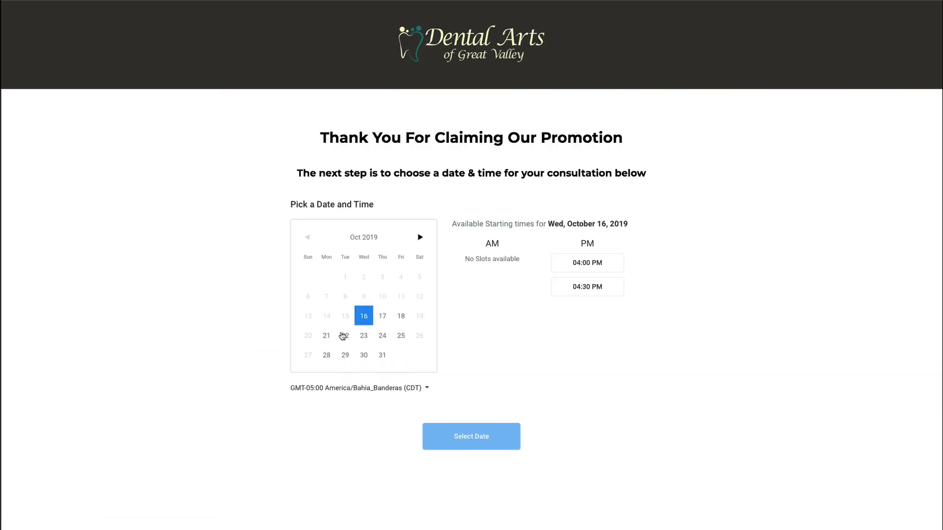
# - Book a 09:30 AM appointment on Oct 17 through the booking calendar
pyautogui.click(383, 316)
pyautogui.click(486, 311)
pyautogui.click(479, 434)
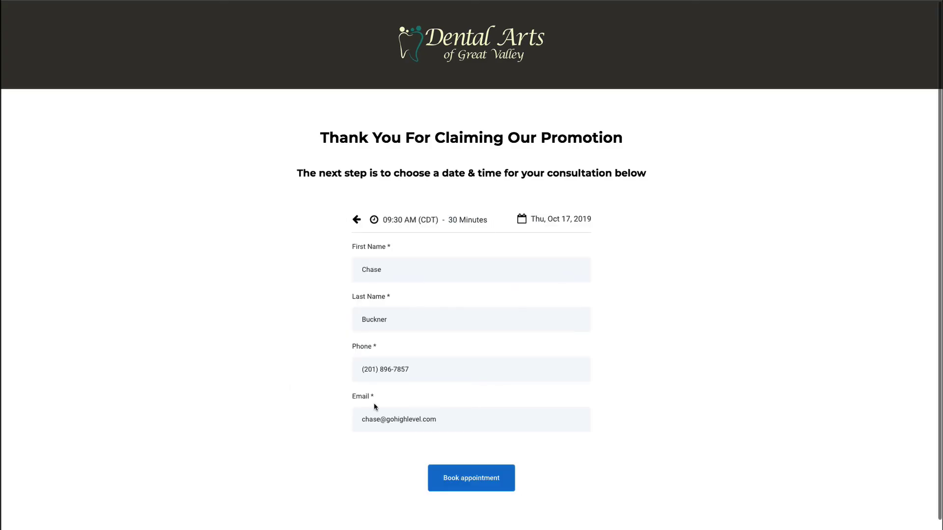
pyautogui.click(457, 480)
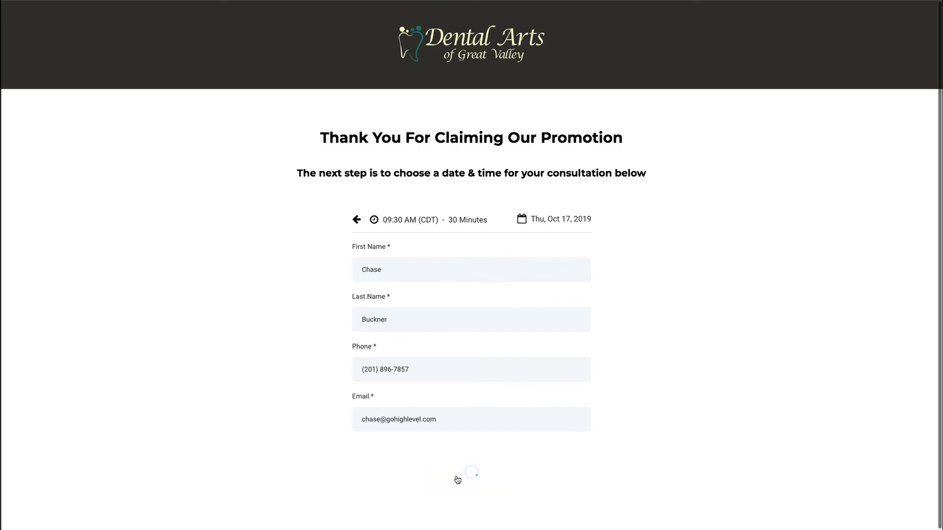